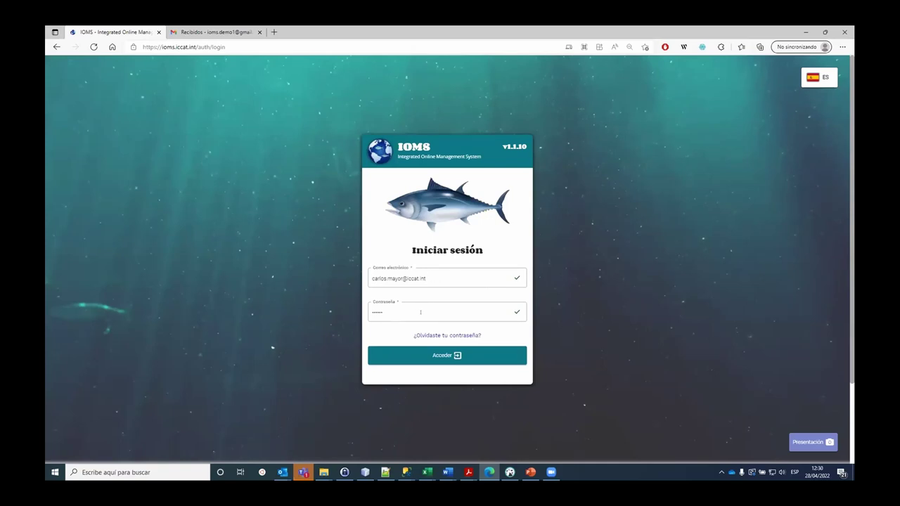
Step: Log in to IOMS with the entered administrator credentials and wait for Tablero Principal
{"action": "left_click", "coordinate": [456, 356]}
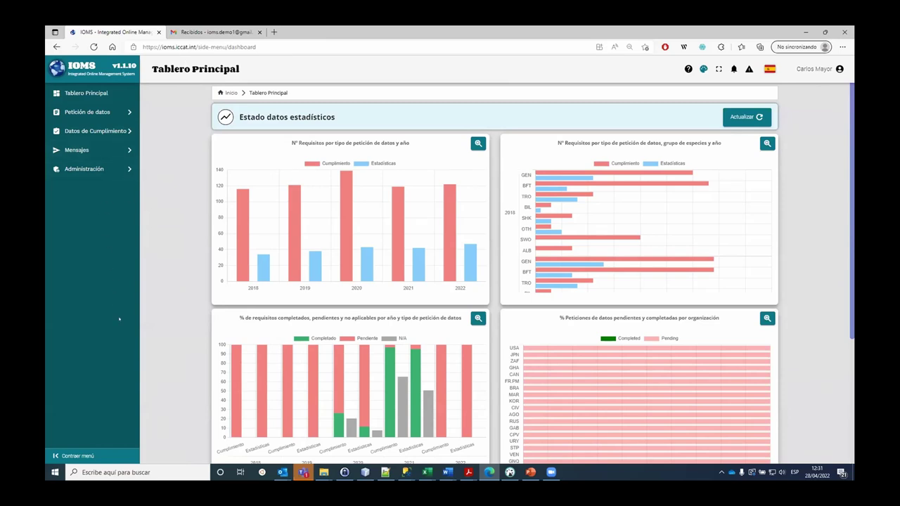
Step: Collapse and re-expand the side menu, then open the user menu at the top right
{"action": "left_click", "coordinate": [95, 459]}
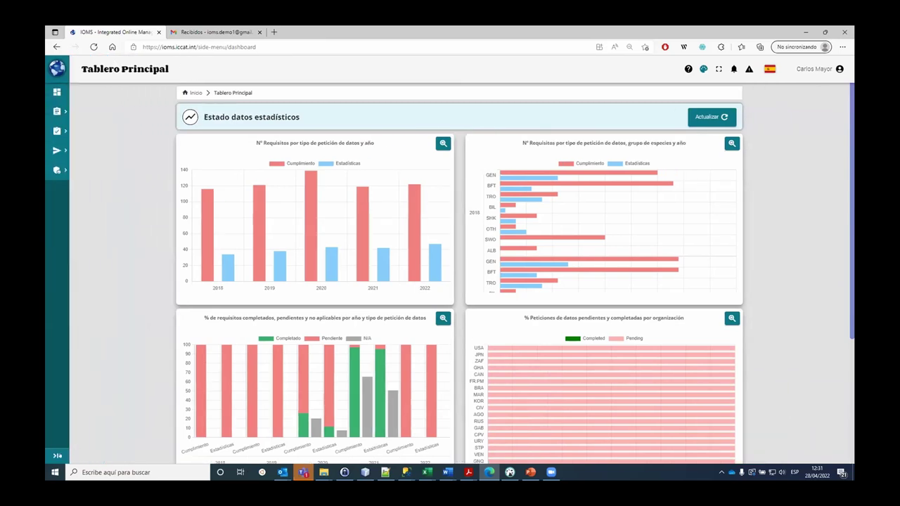
{"action": "left_click", "coordinate": [57, 455]}
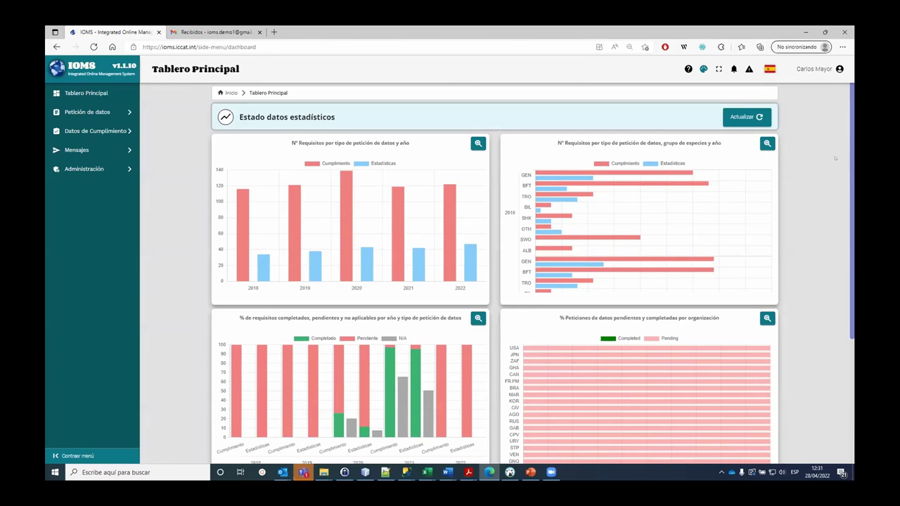
{"action": "left_click", "coordinate": [823, 68]}
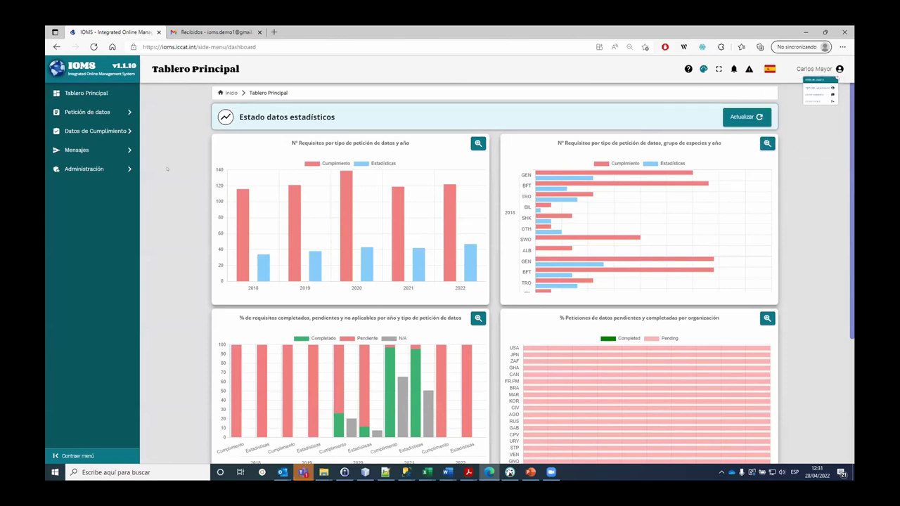
{"action": "left_click", "coordinate": [823, 68]}
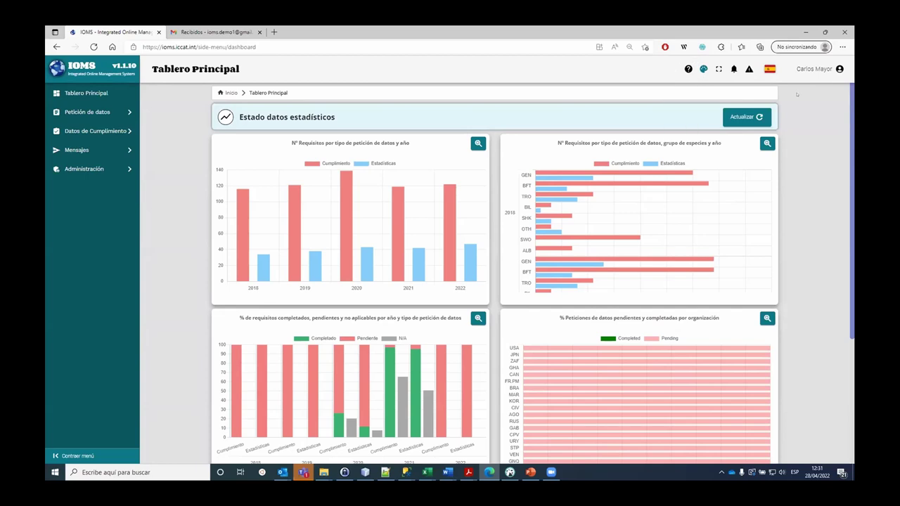
{"action": "left_click", "coordinate": [816, 68]}
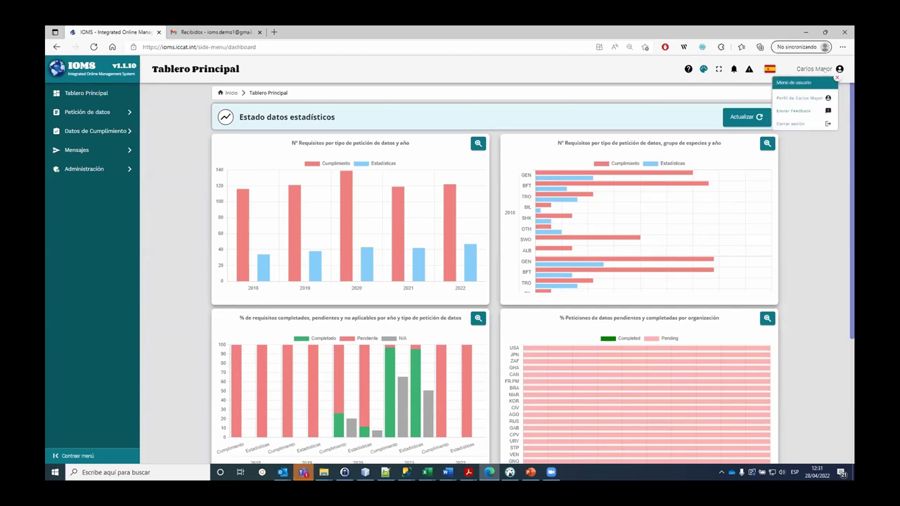
{"action": "left_click", "coordinate": [742, 69]}
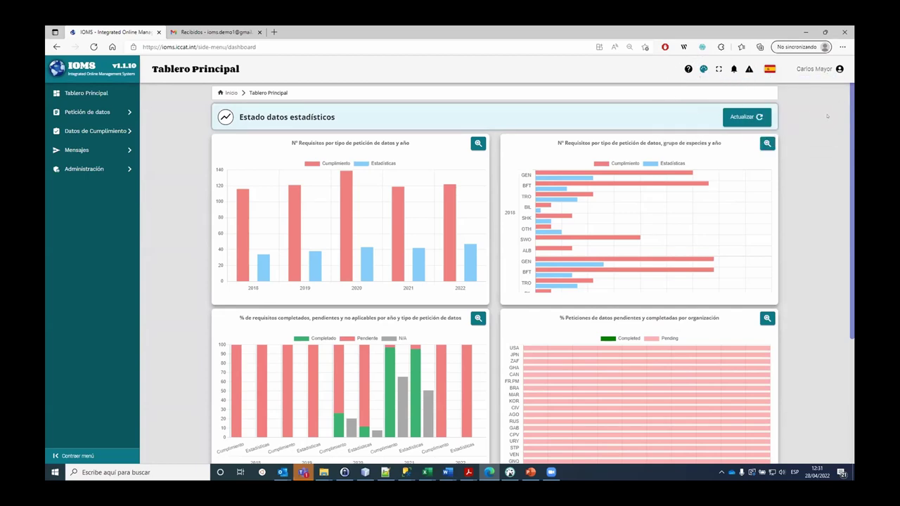
{"action": "left_click", "coordinate": [815, 69]}
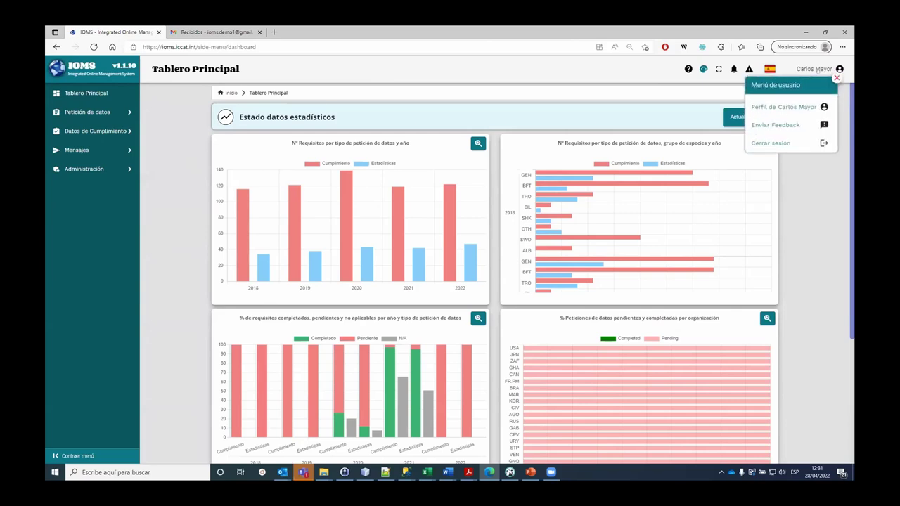
Step: Change the phone number in the administrator's Perfil, save it and dismiss the confirmation
{"action": "left_click", "coordinate": [803, 106]}
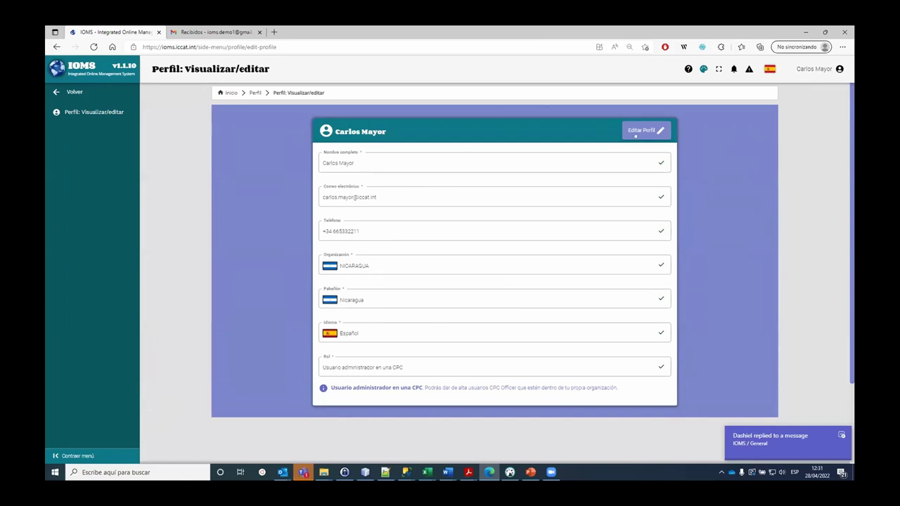
{"action": "left_click", "coordinate": [634, 133]}
{"action": "left_click", "coordinate": [344, 227]}
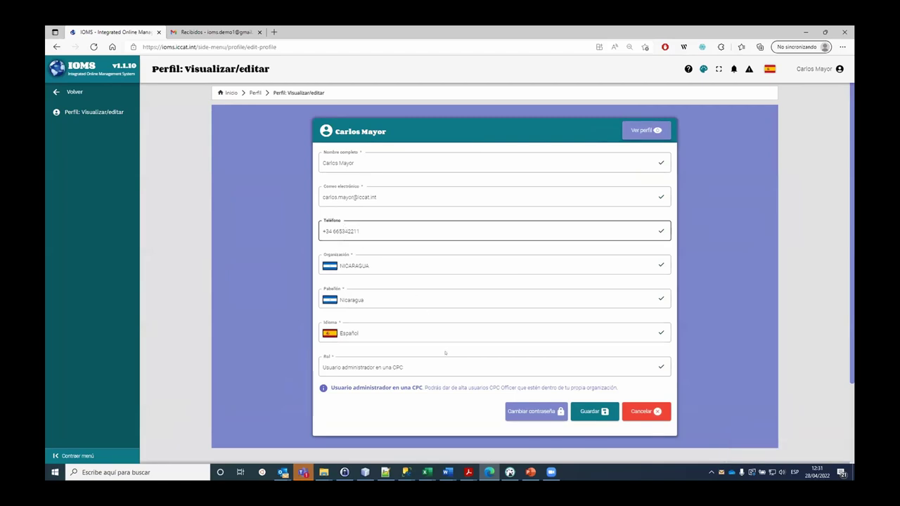
{"action": "left_click", "coordinate": [581, 412]}
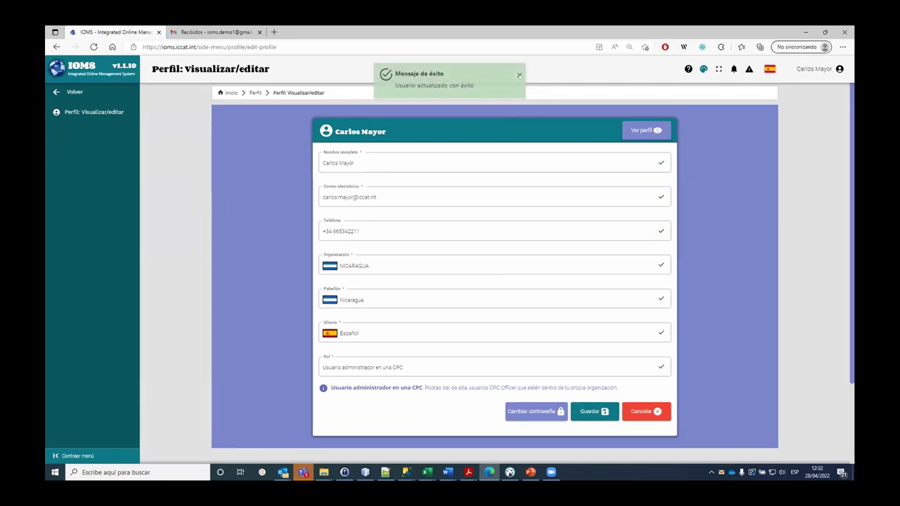
{"action": "left_click", "coordinate": [518, 75]}
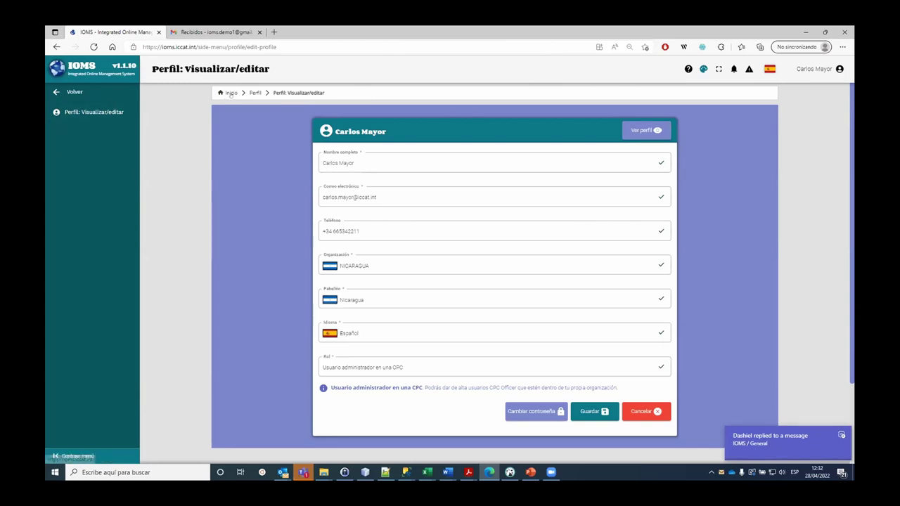
Step: Go back to the dashboard via Inicio and switch the interface language to English
{"action": "left_click", "coordinate": [228, 93]}
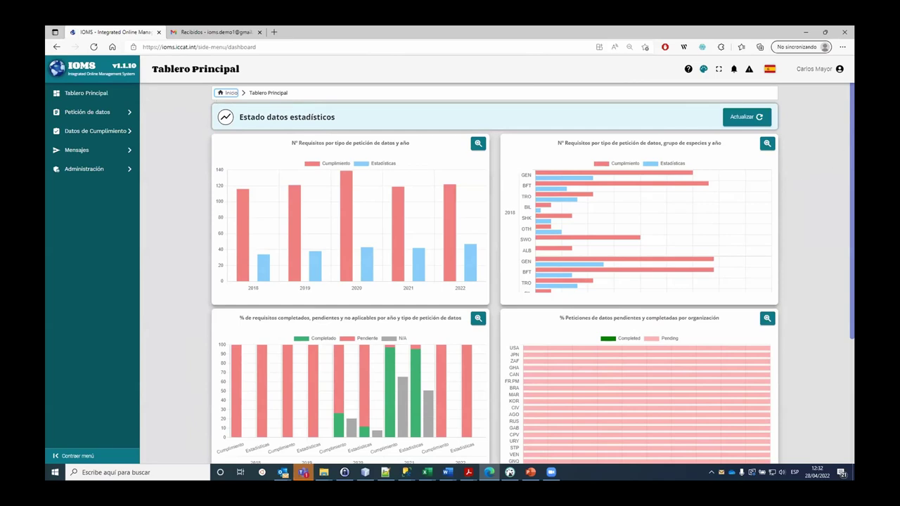
{"action": "left_click", "coordinate": [839, 69]}
{"action": "left_click", "coordinate": [769, 69]}
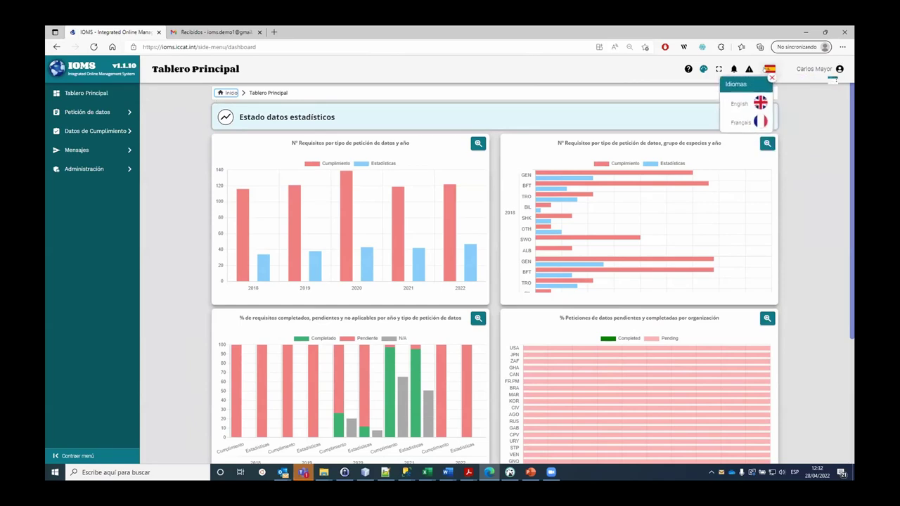
{"action": "left_click", "coordinate": [839, 69]}
{"action": "left_click", "coordinate": [652, 62]}
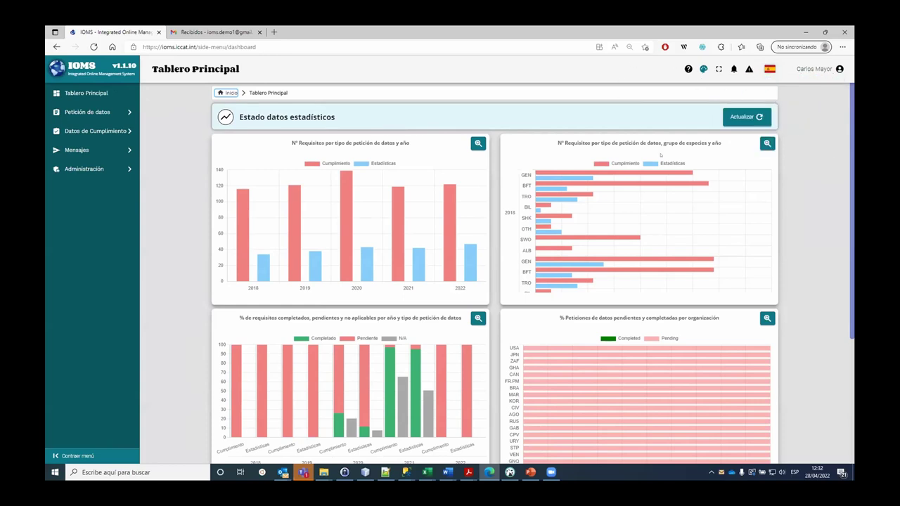
{"action": "left_click", "coordinate": [769, 69]}
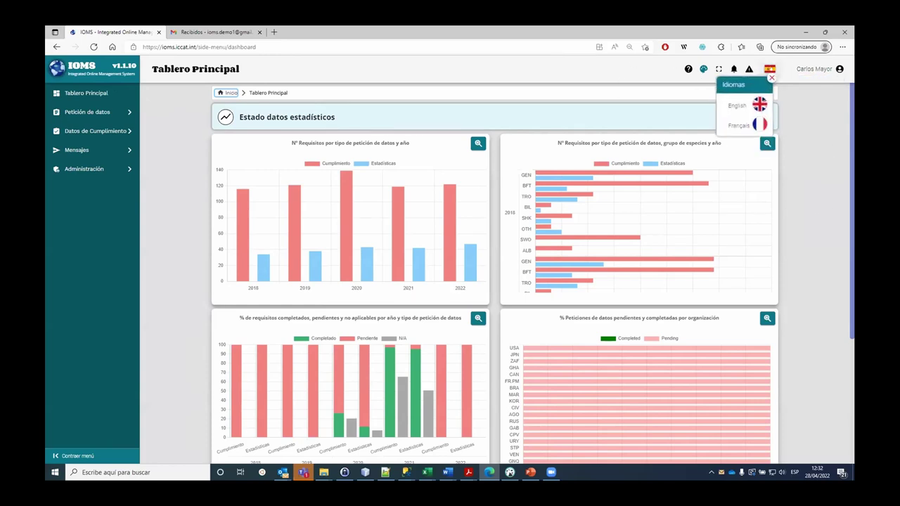
{"action": "left_click", "coordinate": [748, 106]}
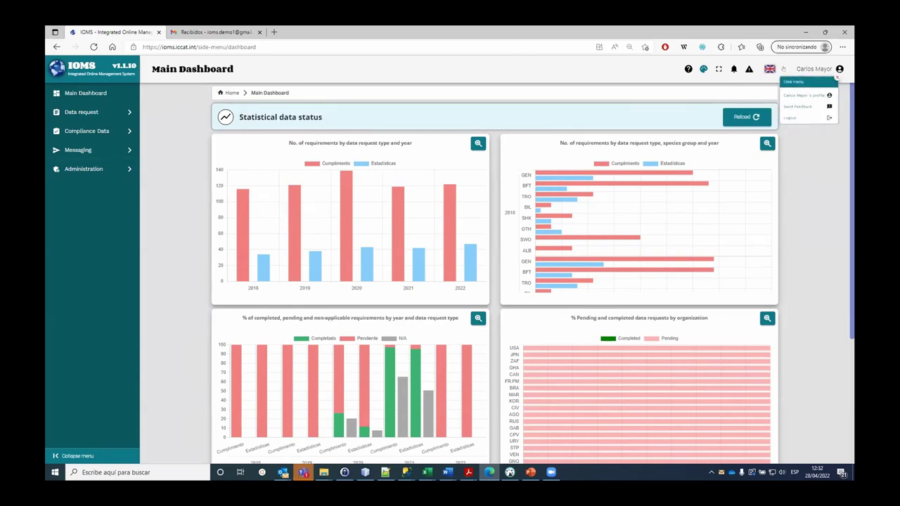
{"action": "left_click", "coordinate": [749, 69]}
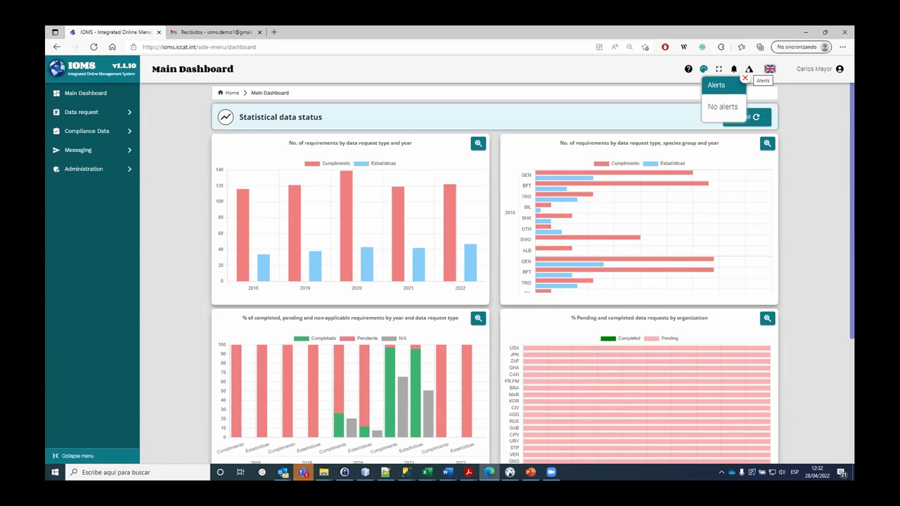
{"action": "left_click", "coordinate": [733, 69]}
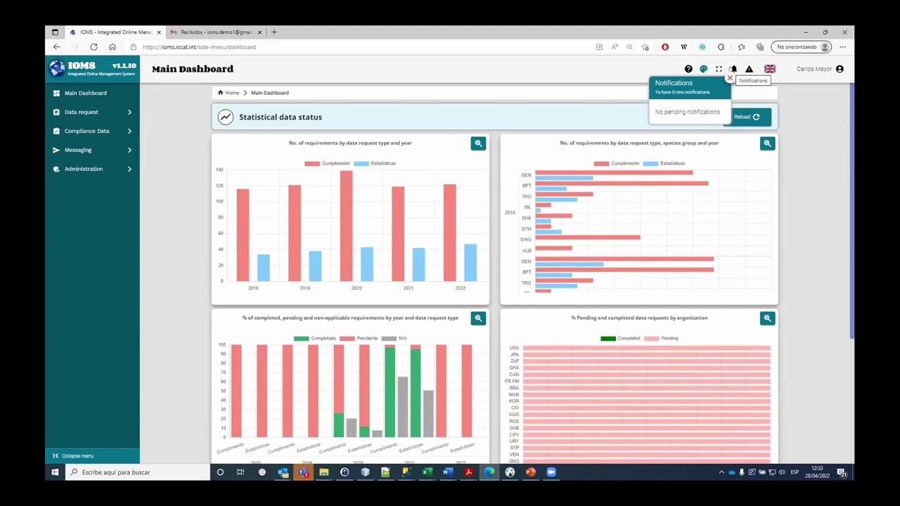
{"action": "left_click", "coordinate": [733, 70]}
{"action": "left_click", "coordinate": [733, 70]}
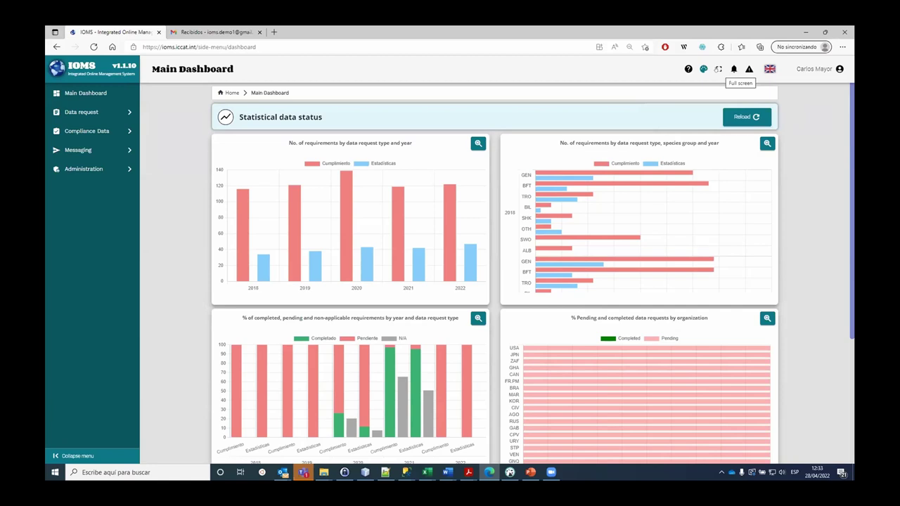
Step: Preview the dashboard in full screen, exit it, and switch to the PowerPoint slides
{"action": "left_click", "coordinate": [717, 69]}
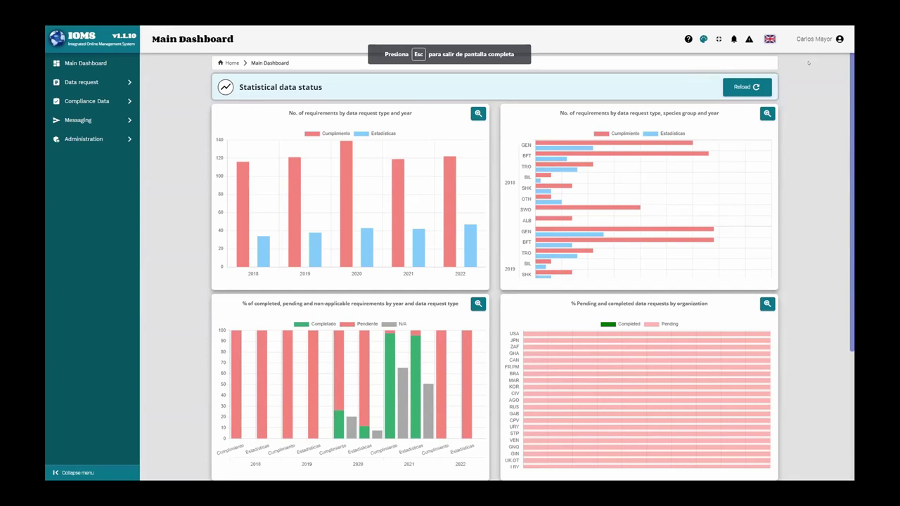
{"action": "key", "text": "Escape"}
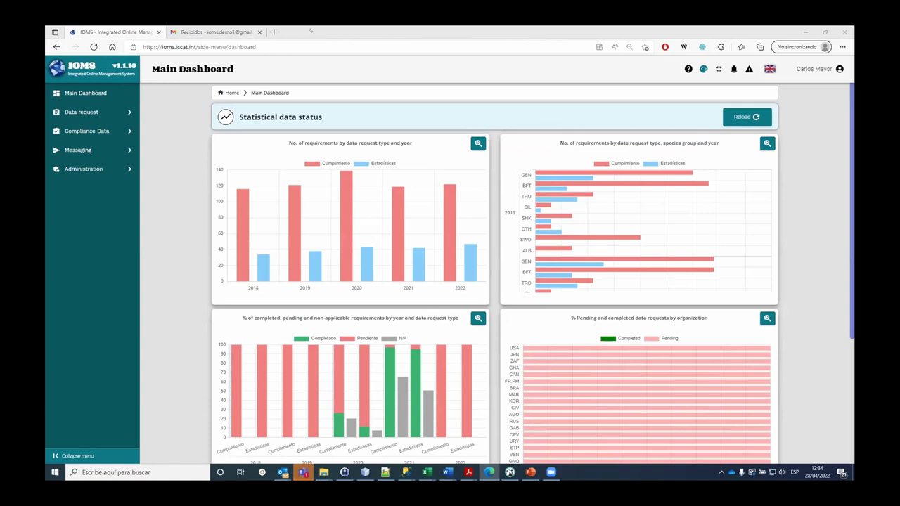
{"action": "left_click", "coordinate": [530, 472]}
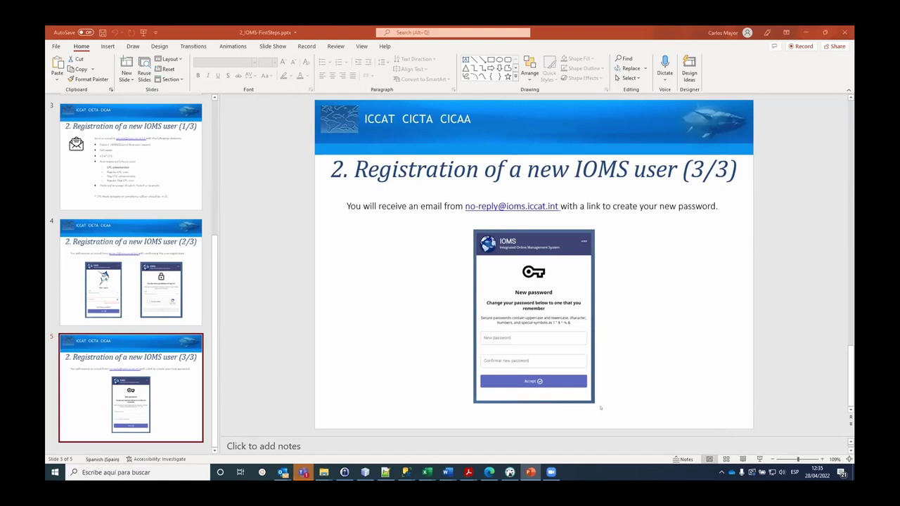
Step: Switch between PowerPoint and the browser, ending on the English IOMS Main Dashboard
{"action": "mouse_move", "coordinate": [489, 472]}
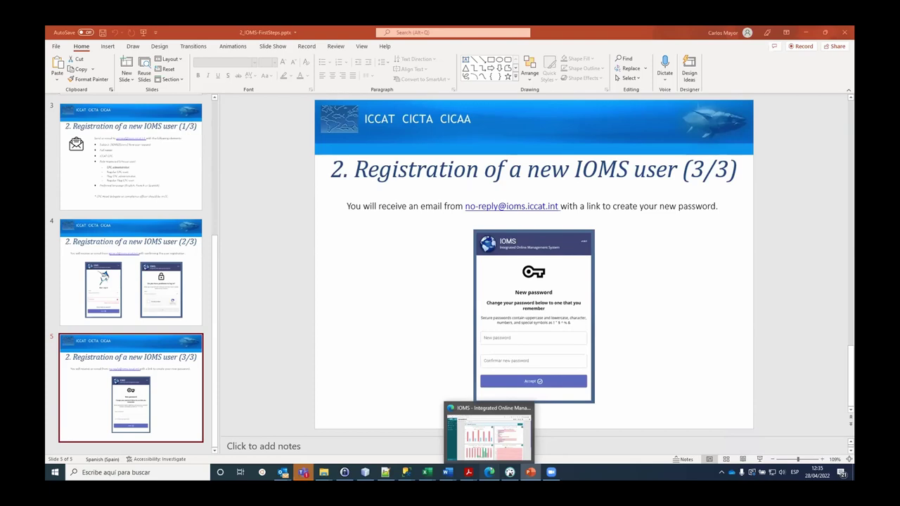
{"action": "left_click", "coordinate": [489, 433]}
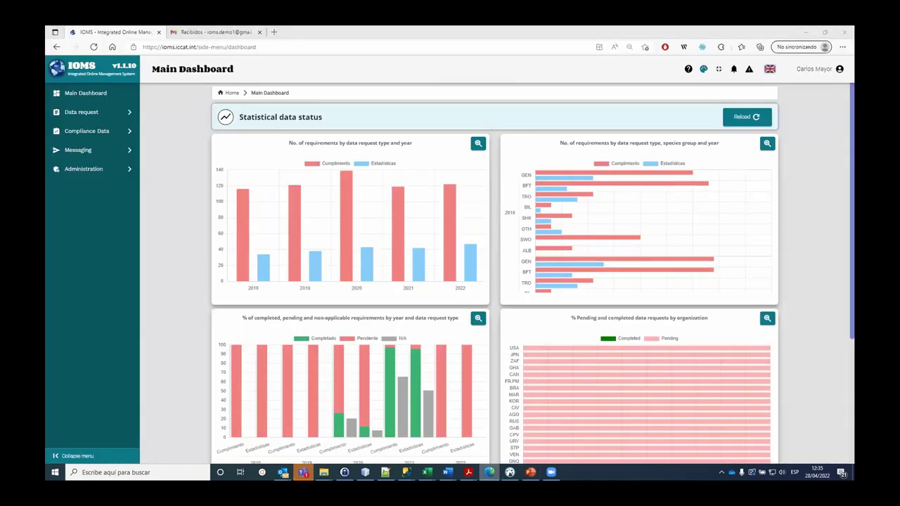
{"action": "left_click", "coordinate": [530, 471]}
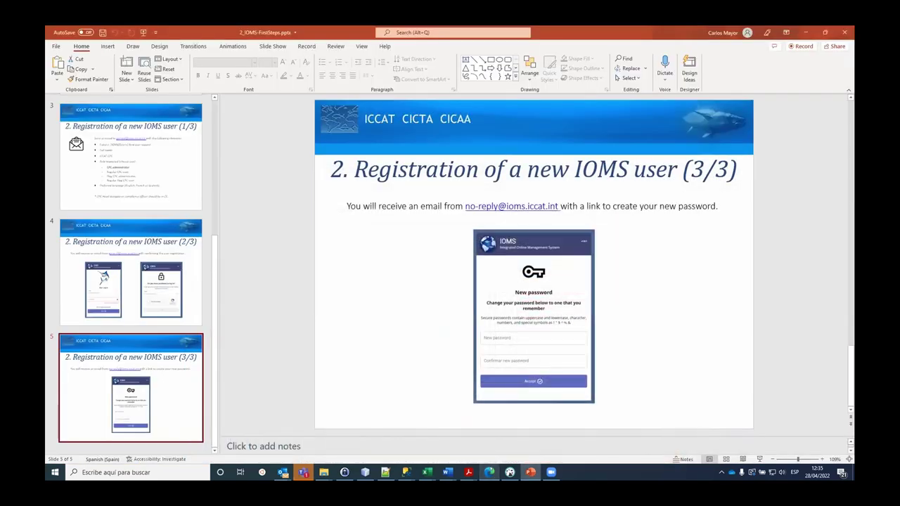
{"action": "key", "text": "alt+Tab"}
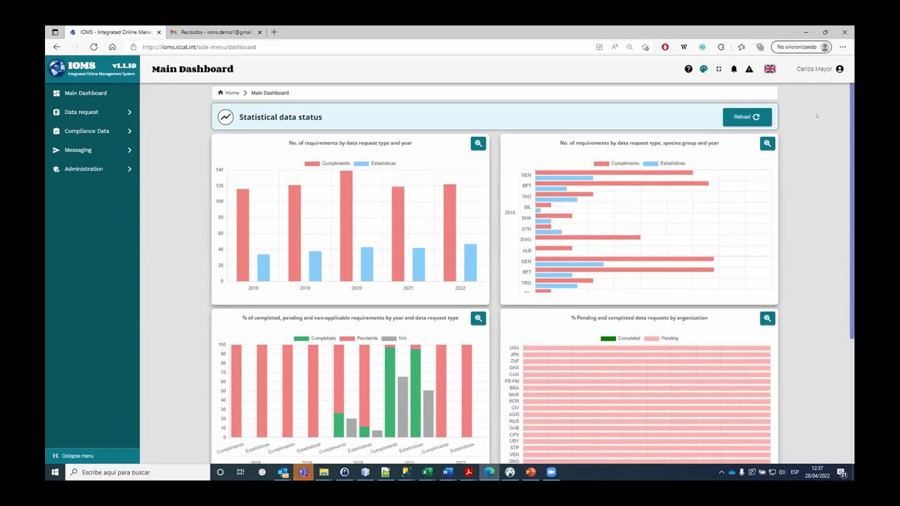
Step: Change the IOMS theme from green to Blue and close the theme panel
{"action": "left_click", "coordinate": [703, 69]}
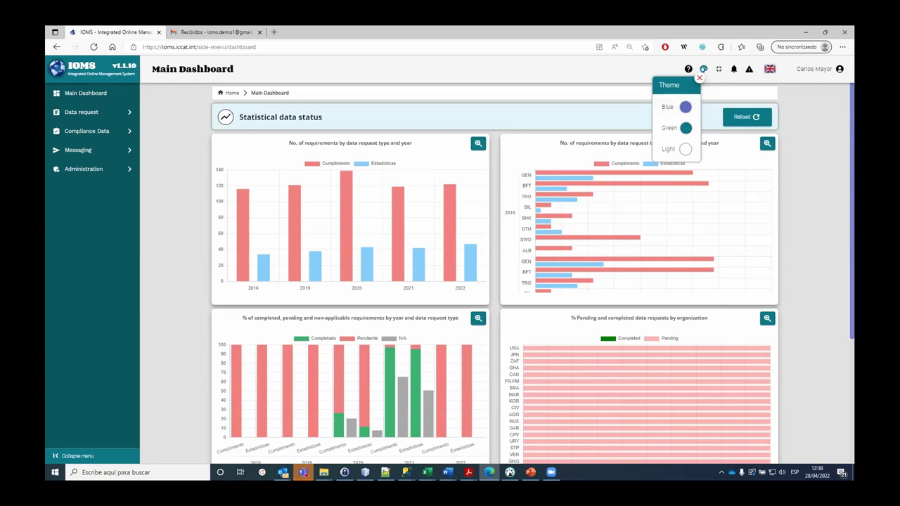
{"action": "left_click", "coordinate": [667, 107]}
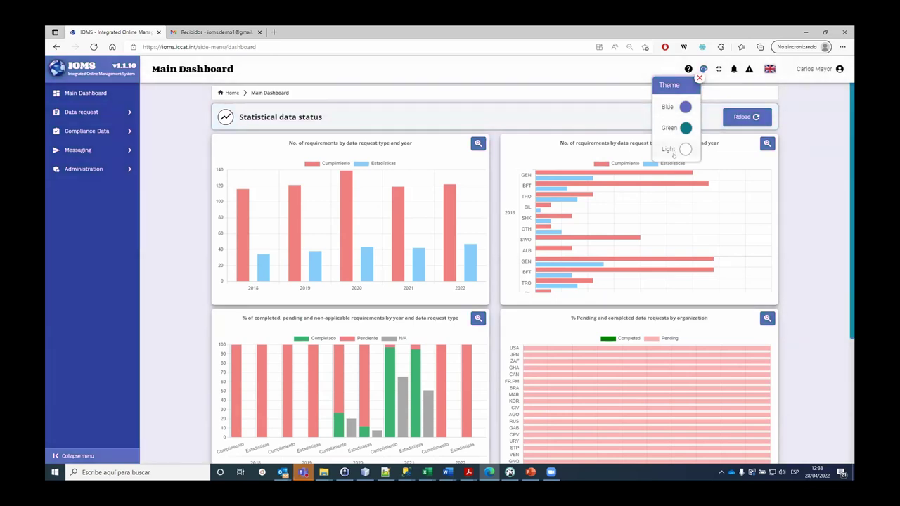
{"action": "left_click", "coordinate": [700, 78]}
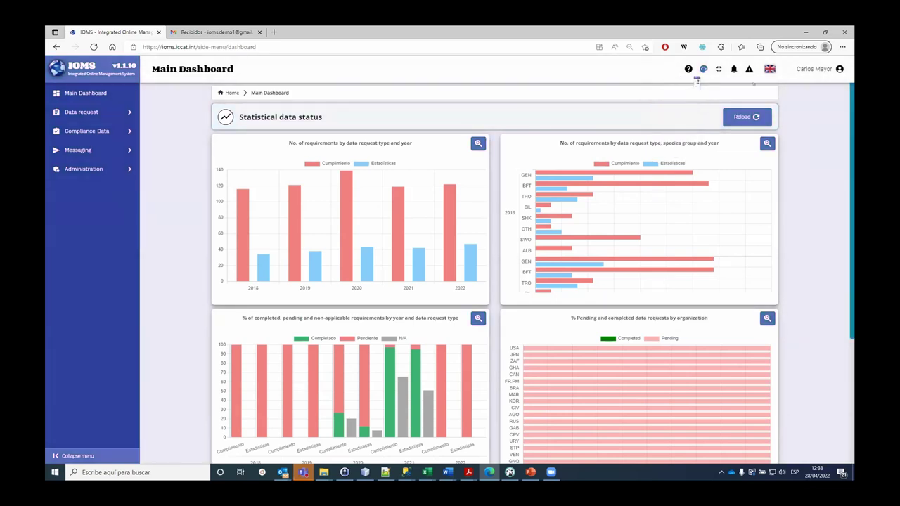
{"action": "left_click", "coordinate": [688, 68]}
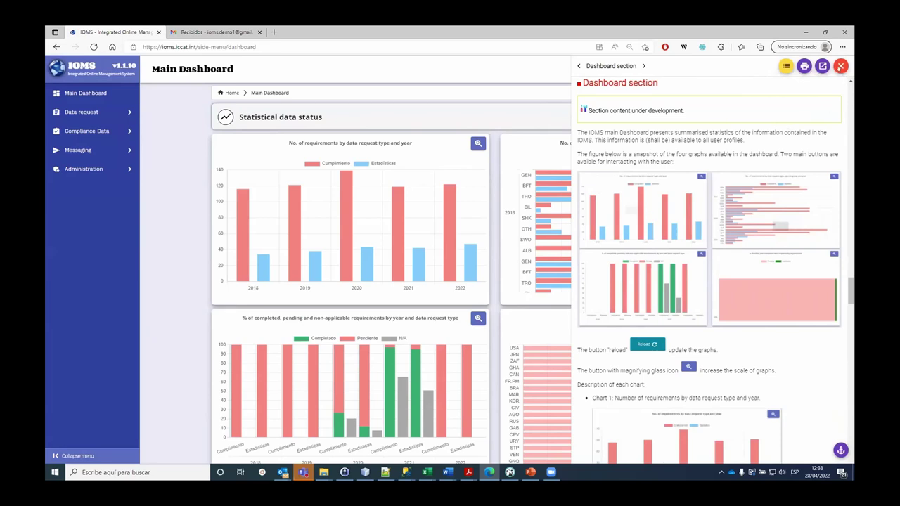
{"action": "left_click", "coordinate": [840, 66]}
{"action": "left_click", "coordinate": [836, 77]}
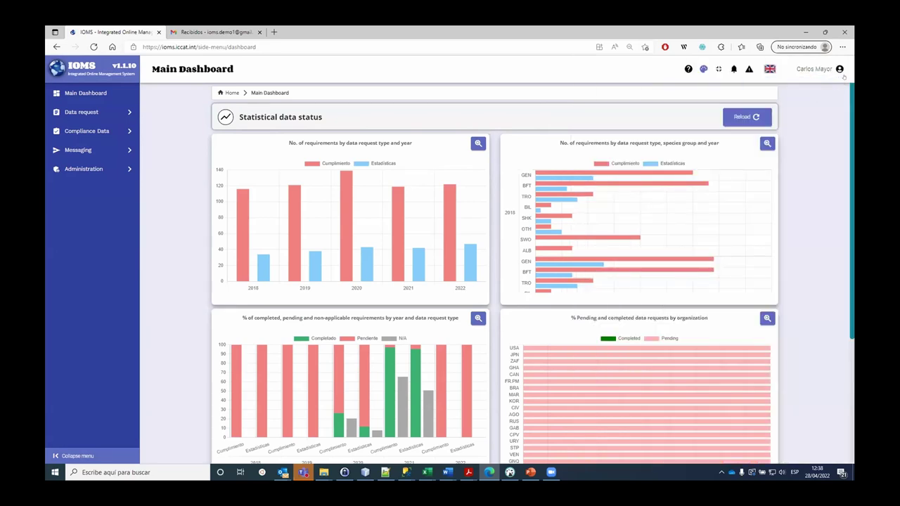
{"action": "left_click", "coordinate": [816, 66]}
{"action": "left_click", "coordinate": [769, 258]}
{"action": "left_click", "coordinate": [816, 70]}
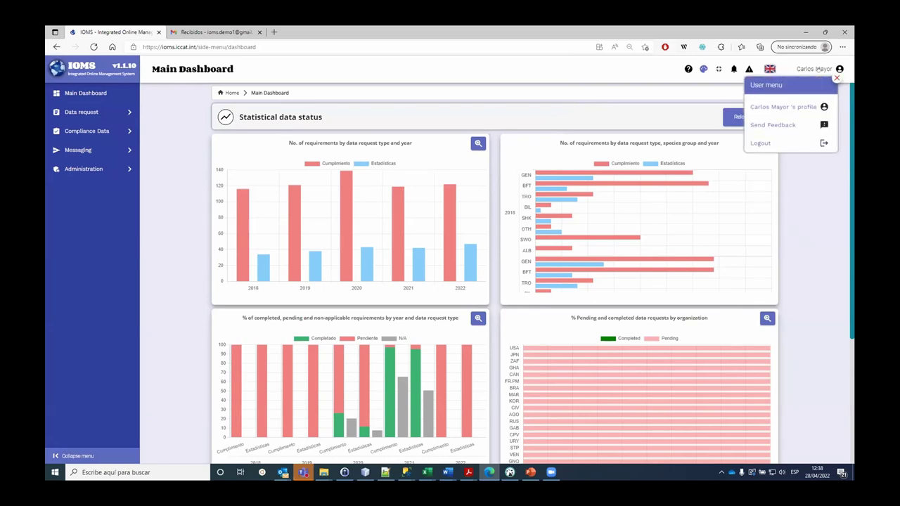
{"action": "left_click", "coordinate": [802, 104]}
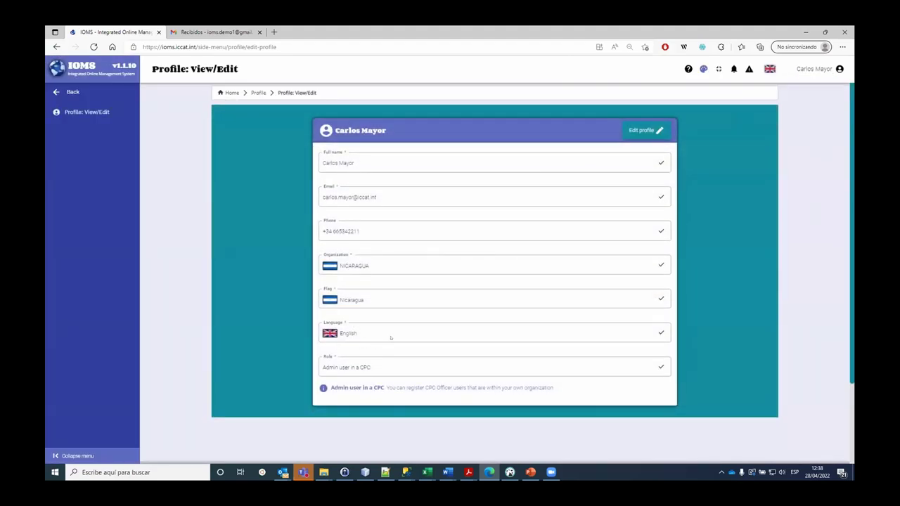
{"action": "left_click", "coordinate": [222, 92]}
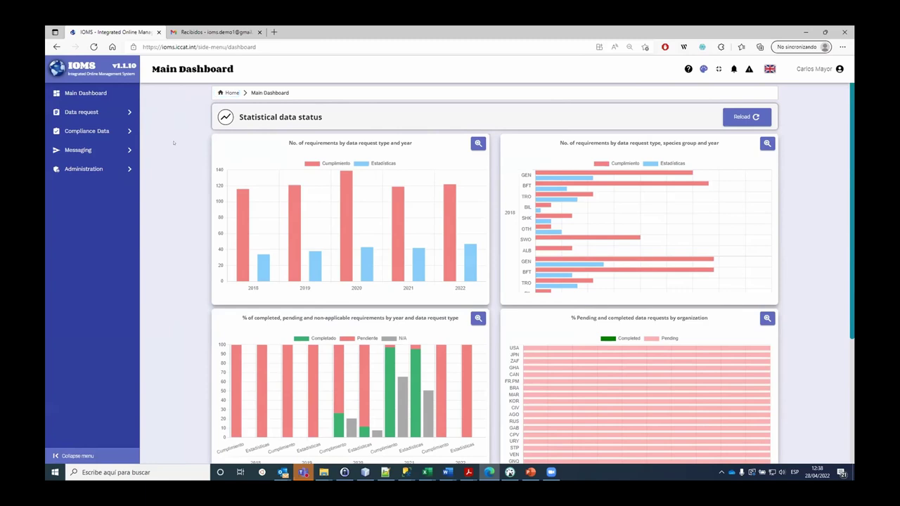
Step: Open Administration, then the Users list showing the 2 registered users
{"action": "left_click", "coordinate": [89, 169]}
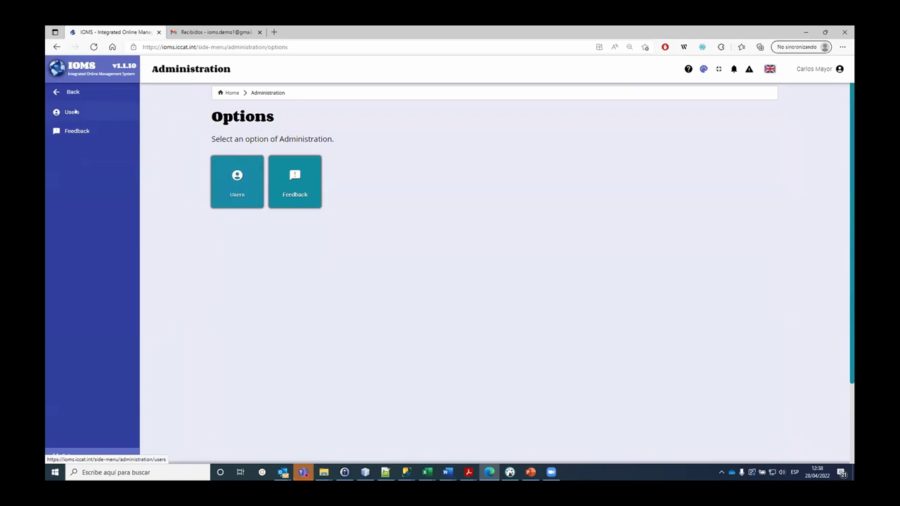
{"action": "left_click", "coordinate": [225, 189]}
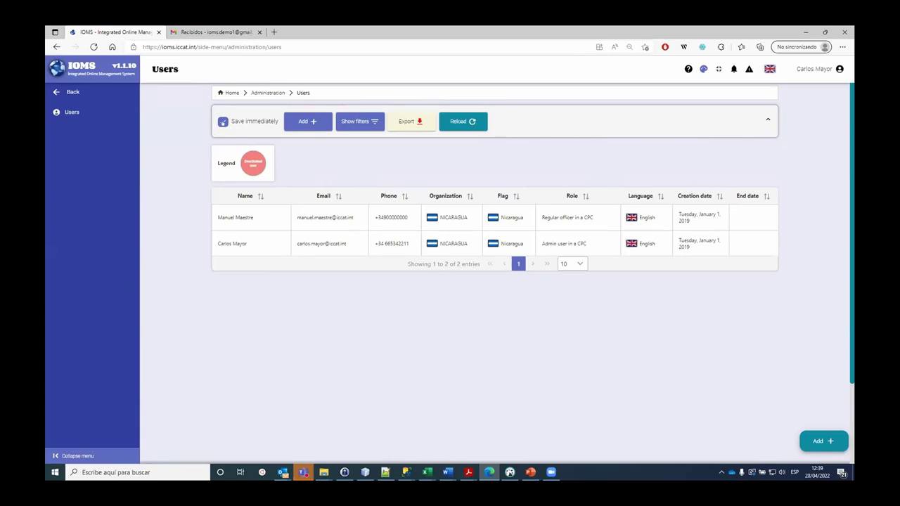
{"action": "left_click", "coordinate": [392, 243]}
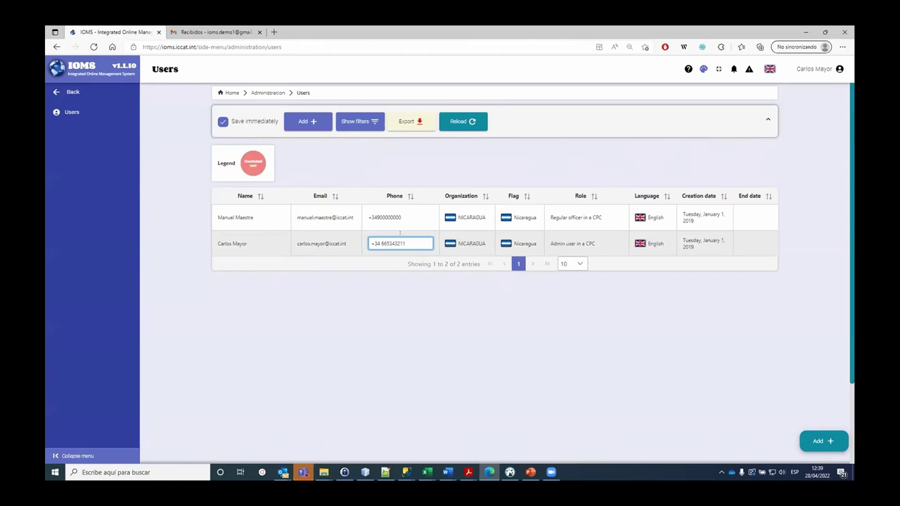
{"action": "left_click", "coordinate": [418, 283]}
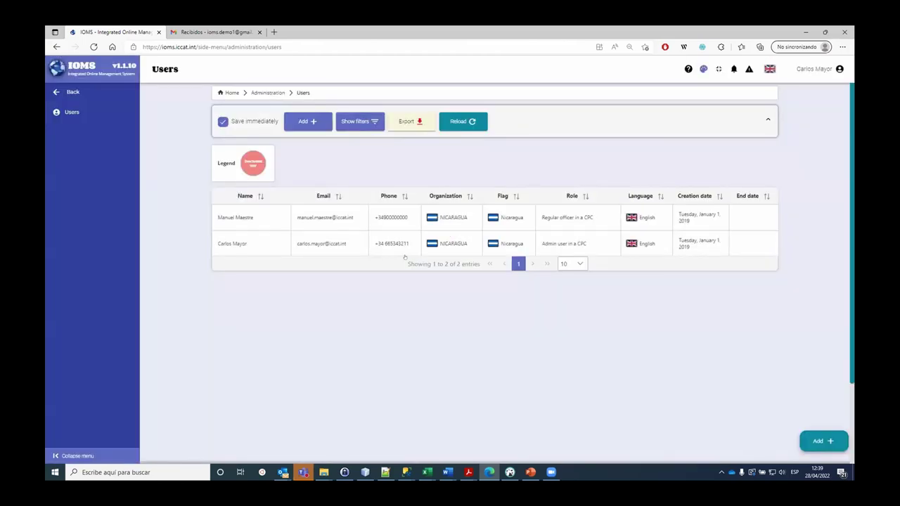
{"action": "left_click", "coordinate": [354, 123]}
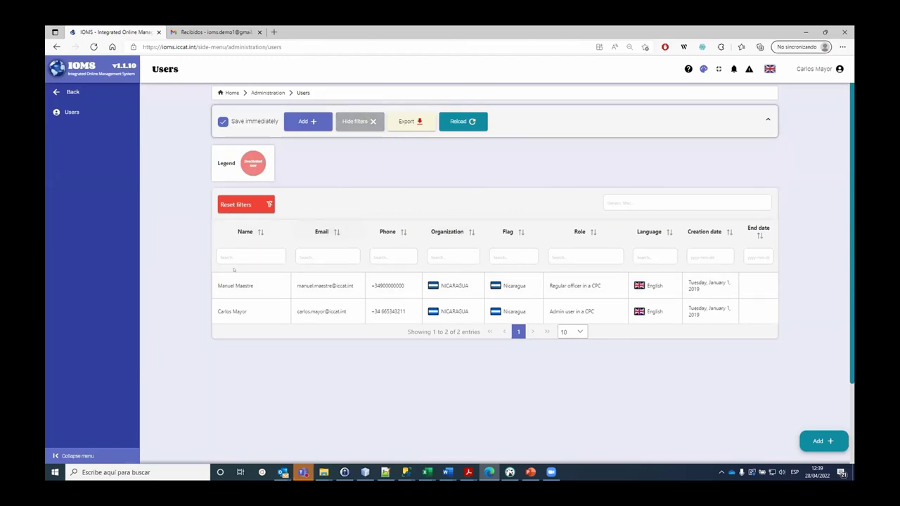
{"action": "left_click", "coordinate": [355, 121]}
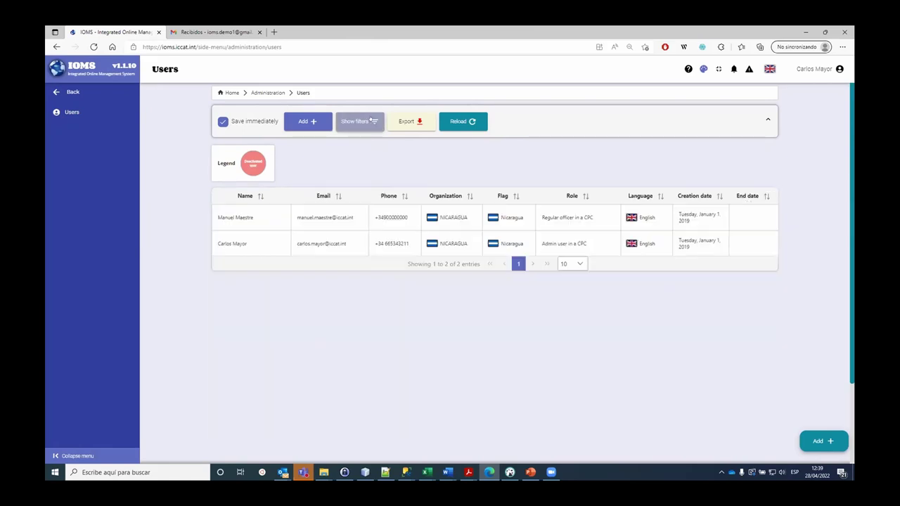
{"action": "left_click", "coordinate": [422, 121]}
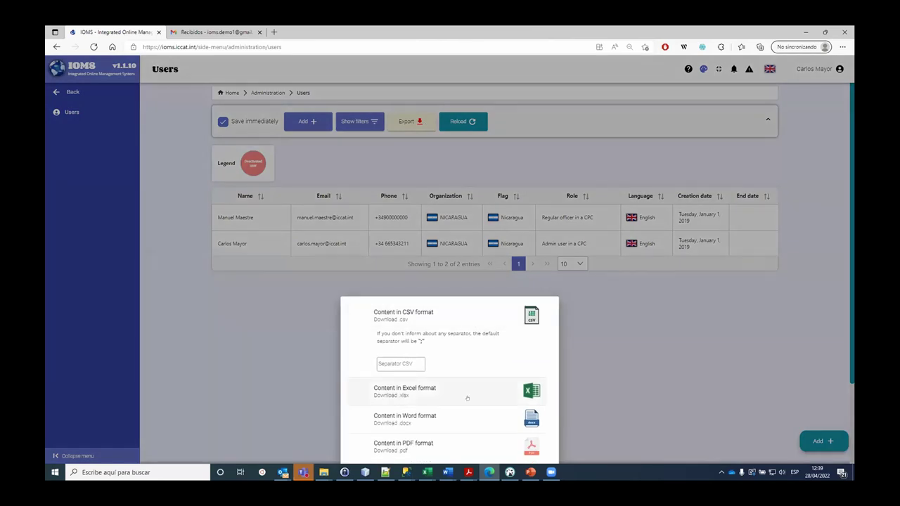
{"action": "left_click", "coordinate": [466, 446]}
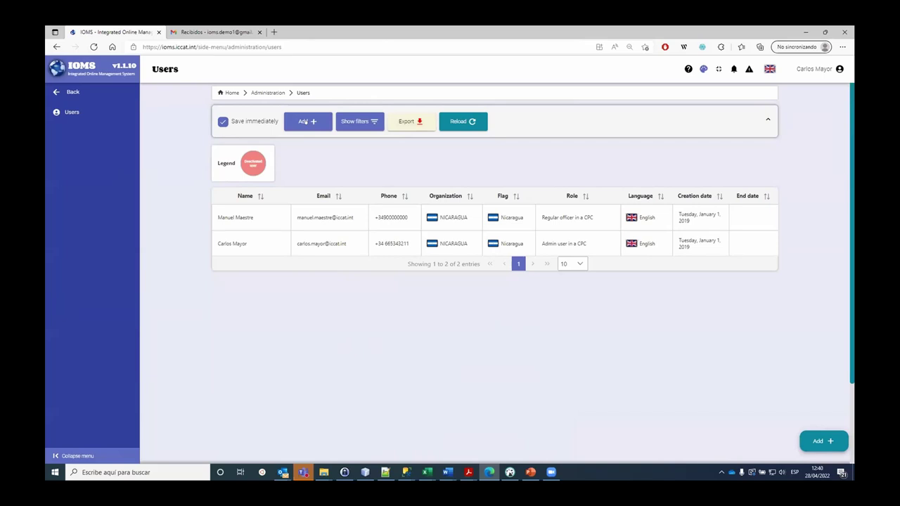
Step: Start a new user and autofill the form with the demo user's saved details
{"action": "left_click", "coordinate": [305, 121]}
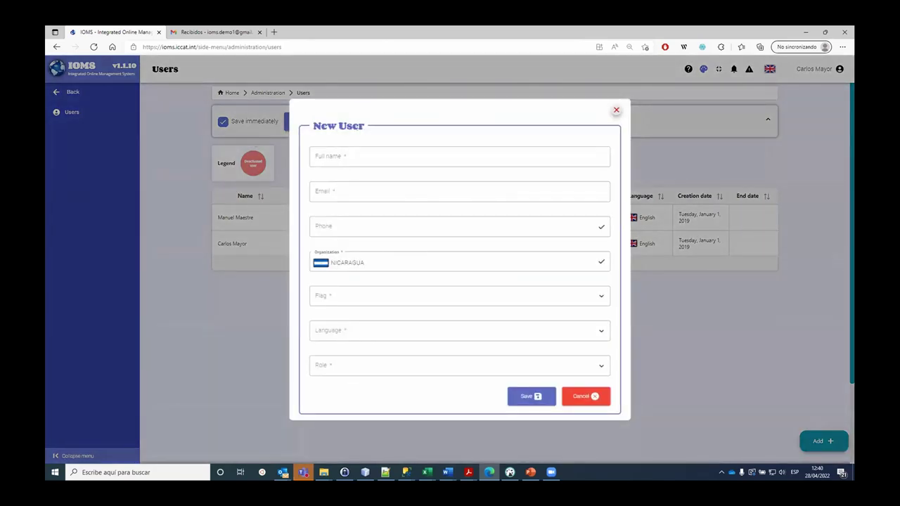
{"action": "left_click", "coordinate": [388, 156]}
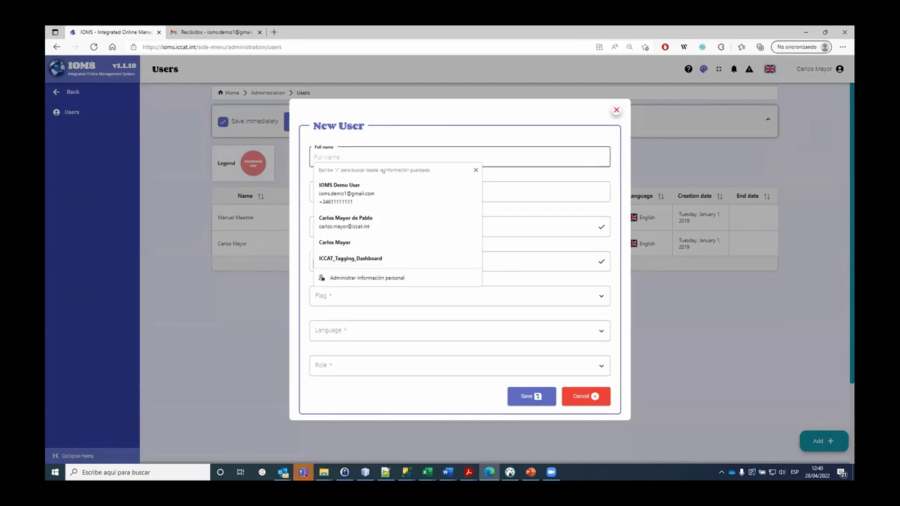
{"action": "left_click", "coordinate": [370, 184]}
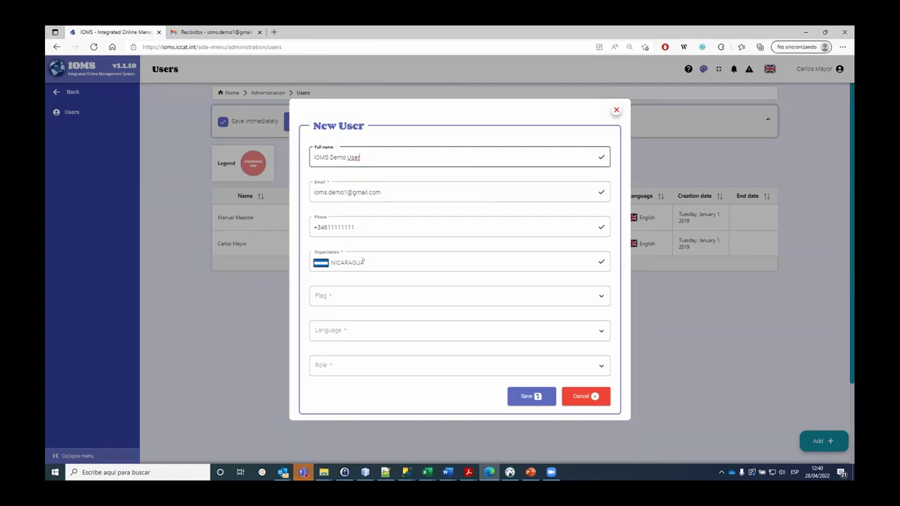
Step: Set Flag Nicaragua, Language Español, Role Regular officer in a CPC, and save the user
{"action": "left_click", "coordinate": [331, 293]}
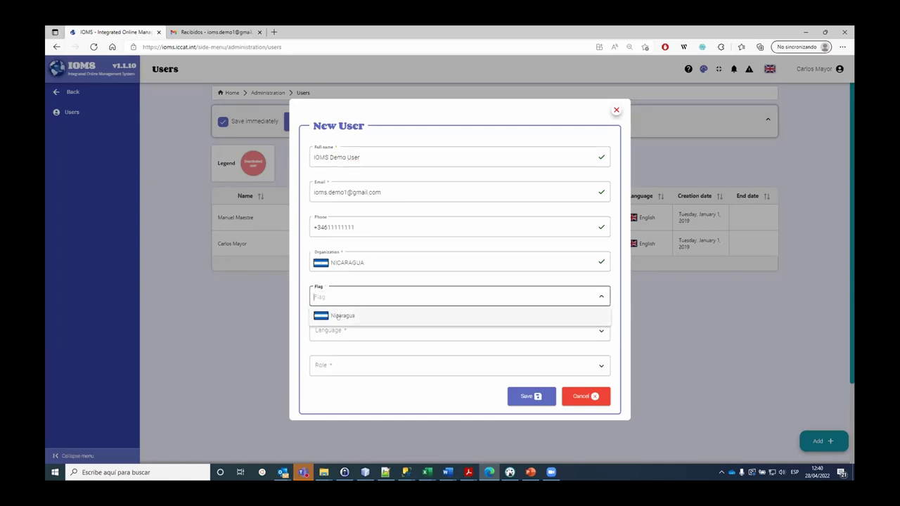
{"action": "left_click", "coordinate": [338, 317]}
{"action": "left_click", "coordinate": [317, 284]}
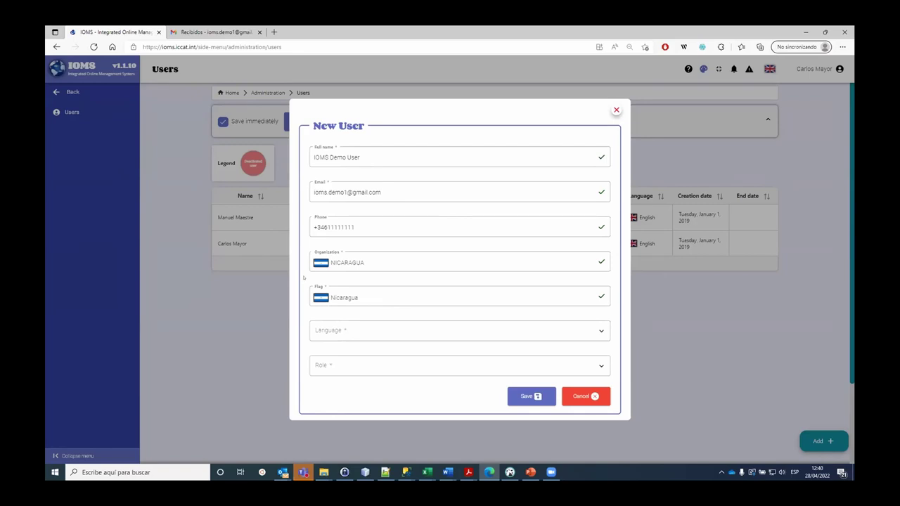
{"action": "left_click", "coordinate": [331, 329]}
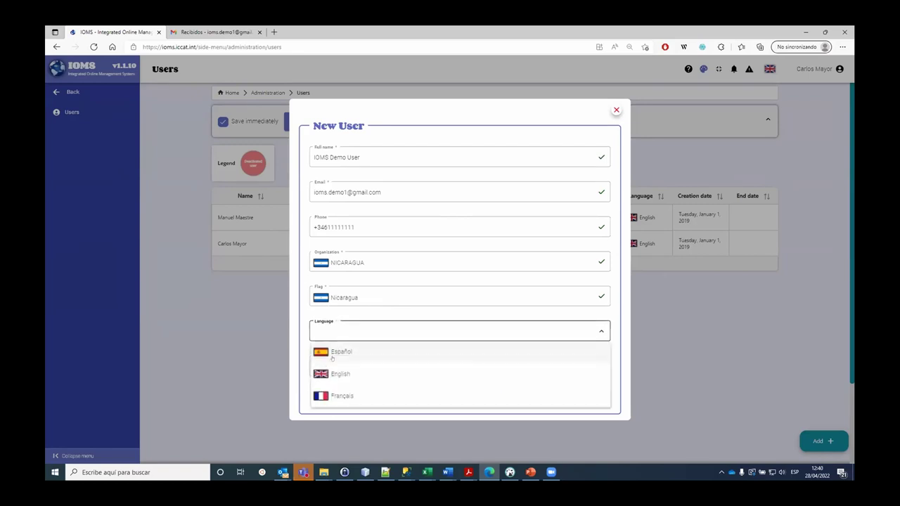
{"action": "left_click", "coordinate": [334, 350]}
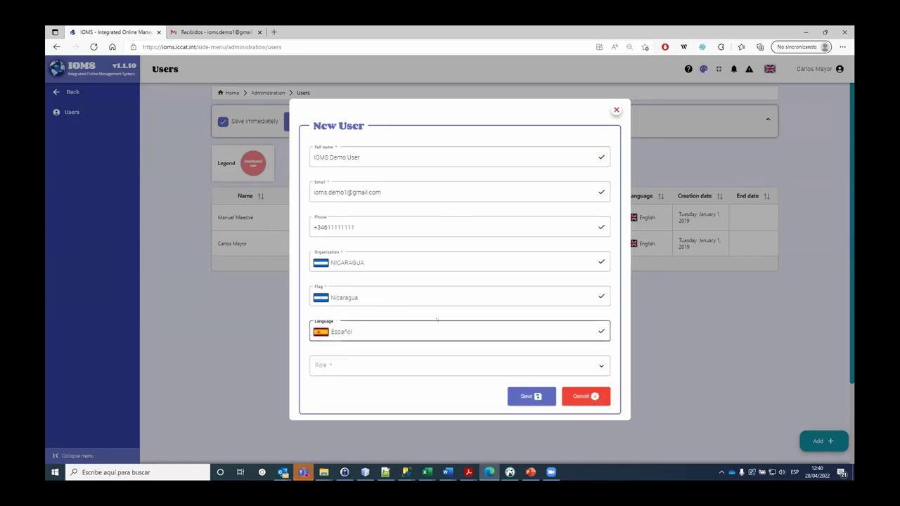
{"action": "left_click", "coordinate": [318, 360]}
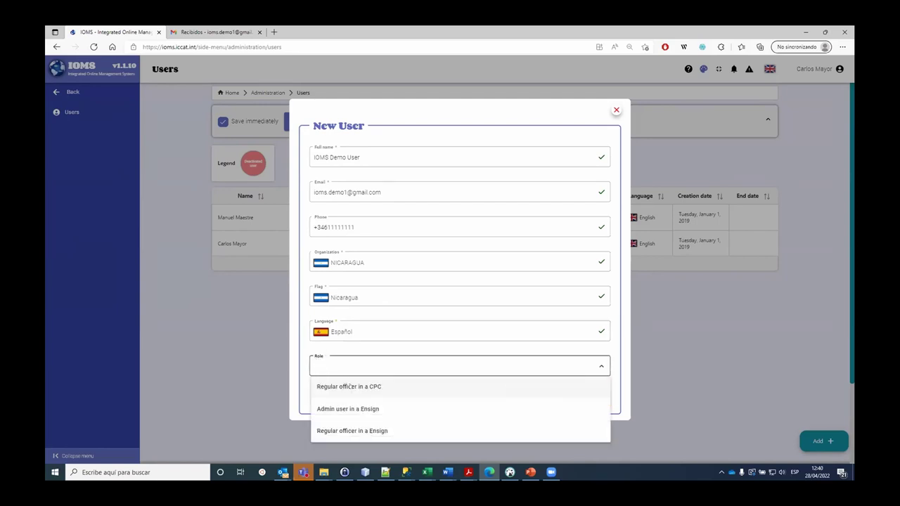
{"action": "left_click", "coordinate": [349, 386]}
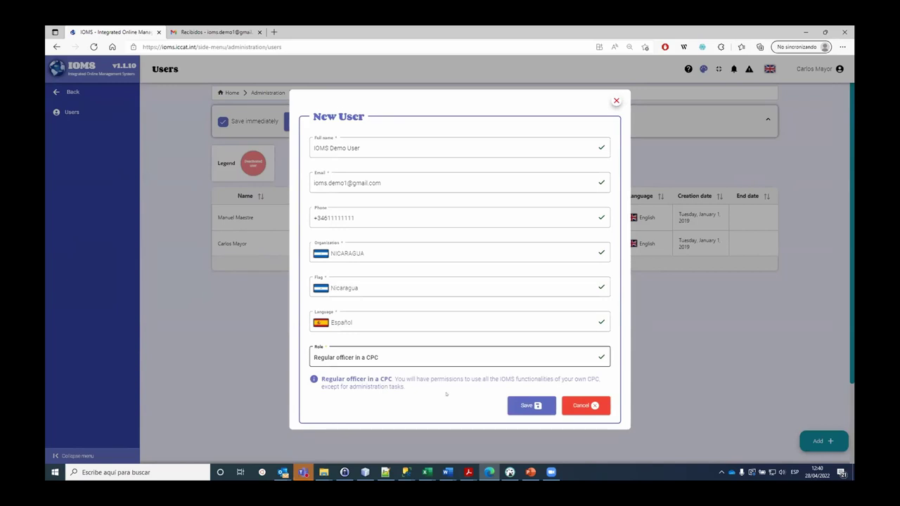
{"action": "left_click", "coordinate": [525, 406]}
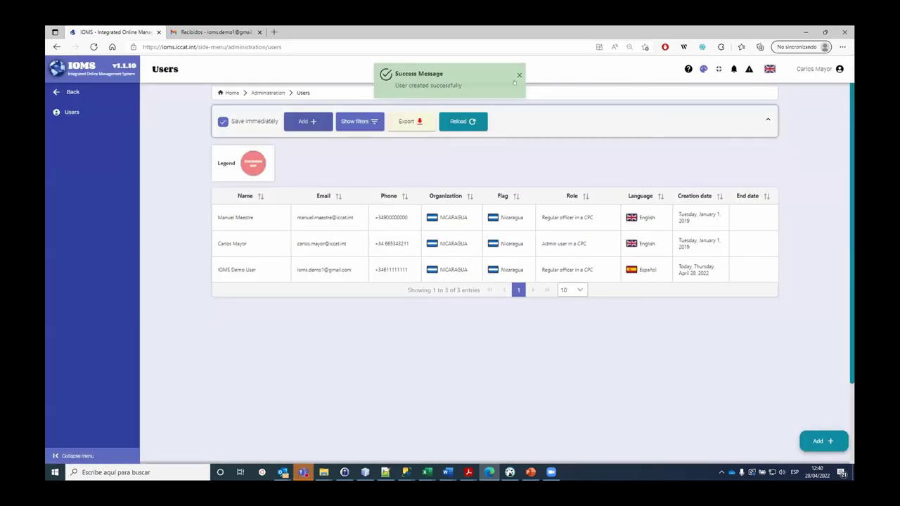
Step: Dismiss the user-created notice and open the administrator's account menu
{"action": "left_click", "coordinate": [519, 74]}
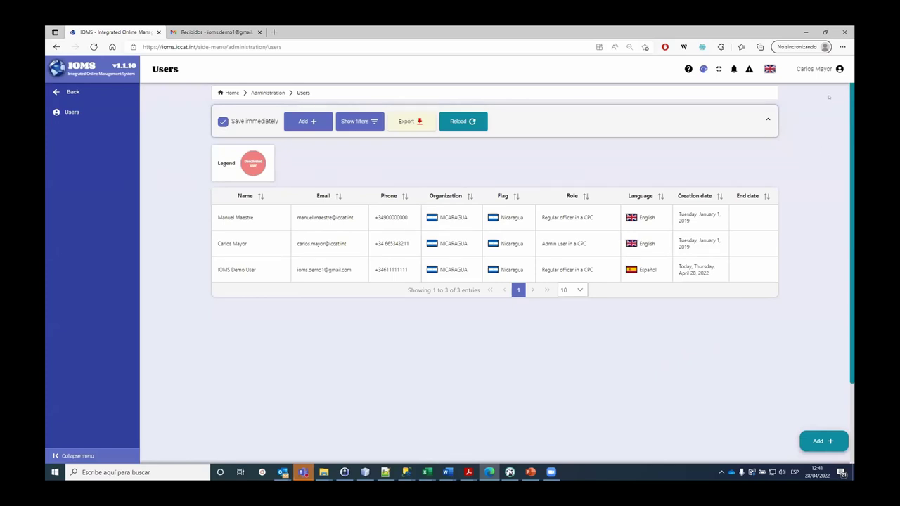
{"action": "left_click", "coordinate": [828, 70]}
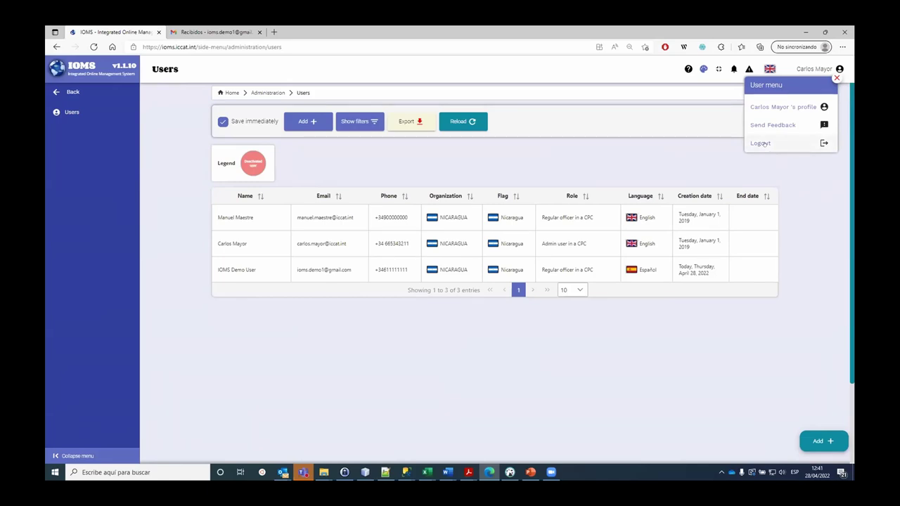
Step: Sign out of the admin account, fill in the demo user's saved email and clear the password field
{"action": "left_click", "coordinate": [762, 142]}
{"action": "left_click_drag", "start_coordinate": [438, 278], "coordinate": [363, 277]}
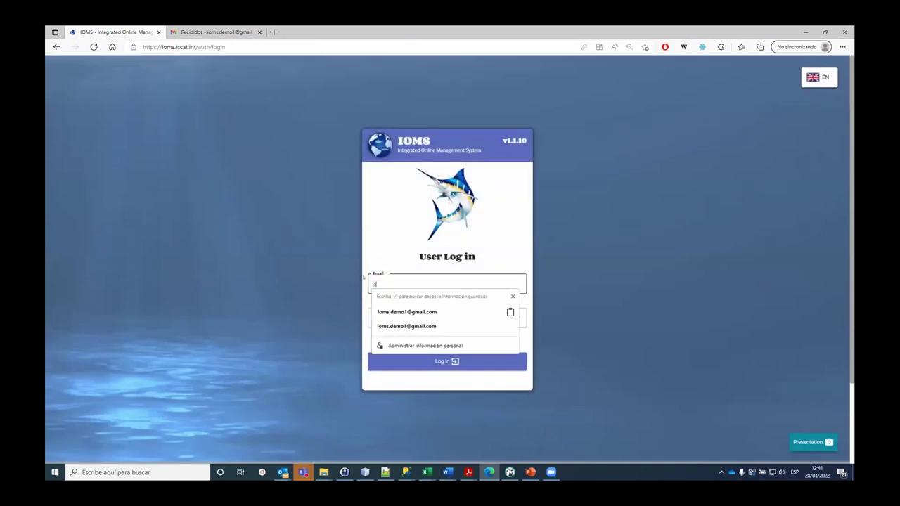
{"action": "left_click", "coordinate": [385, 311]}
{"action": "left_click", "coordinate": [383, 315]}
{"action": "key", "text": "ctrl+a"}
{"action": "key", "text": "BackSpace"}
{"action": "left_click", "coordinate": [237, 277]}
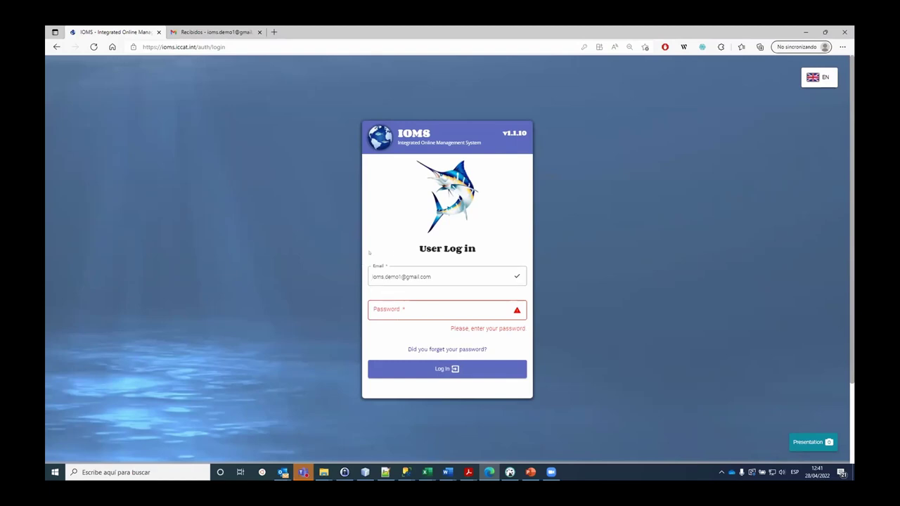
Step: Request a password-reset email for the demo account, passing the reCAPTCHA check
{"action": "left_click", "coordinate": [459, 349]}
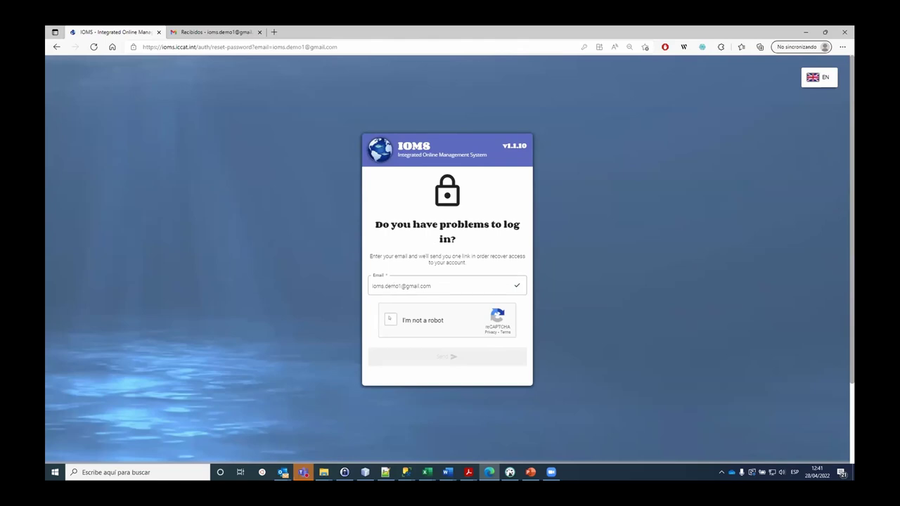
{"action": "left_click", "coordinate": [390, 319]}
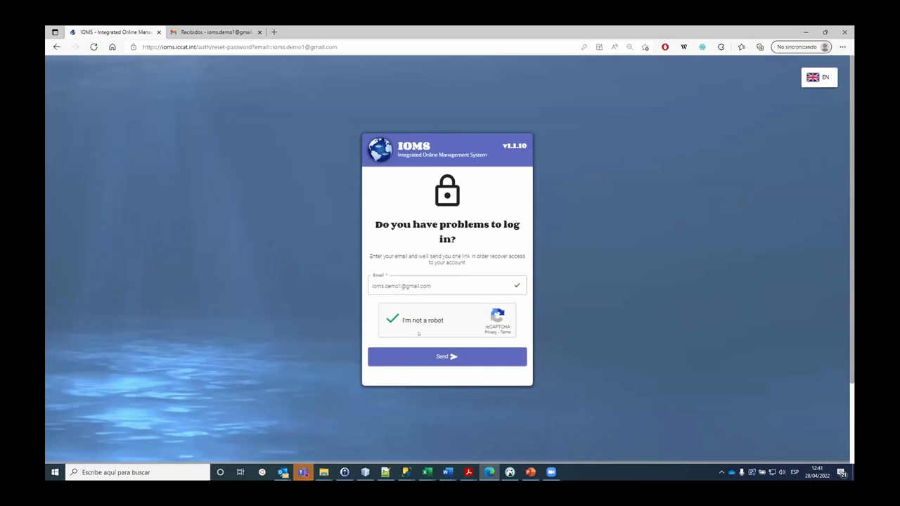
{"action": "left_click", "coordinate": [445, 356]}
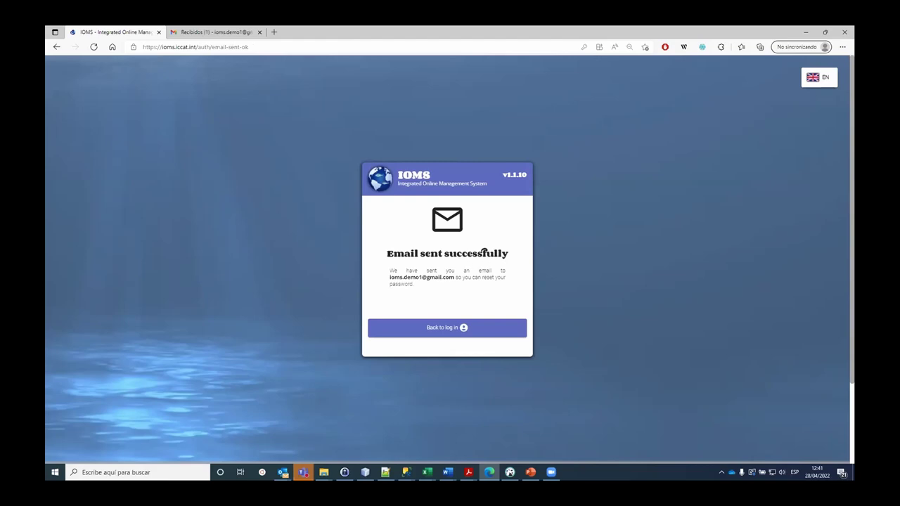
Step: In the demo Gmail inbox, open the no-reply [IOMS] Password Reset Request email and follow its change-password link
{"action": "left_click", "coordinate": [207, 32]}
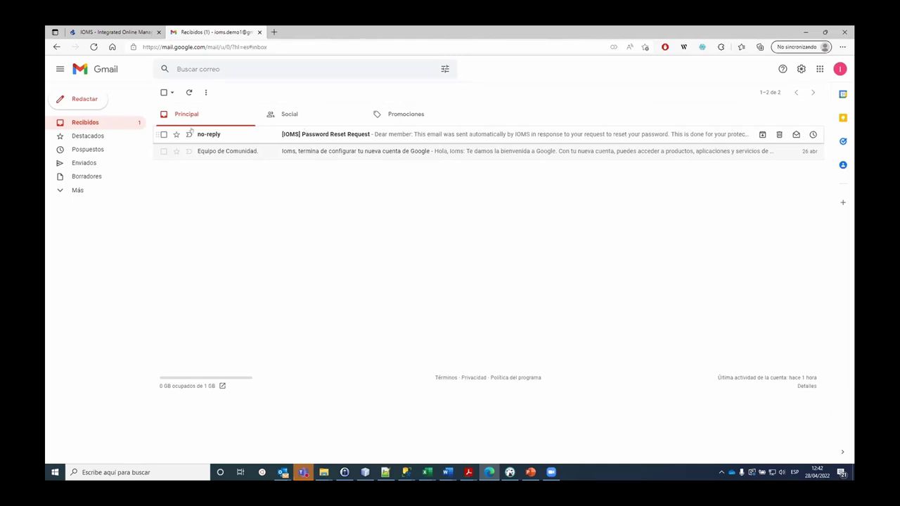
{"action": "left_click", "coordinate": [321, 137]}
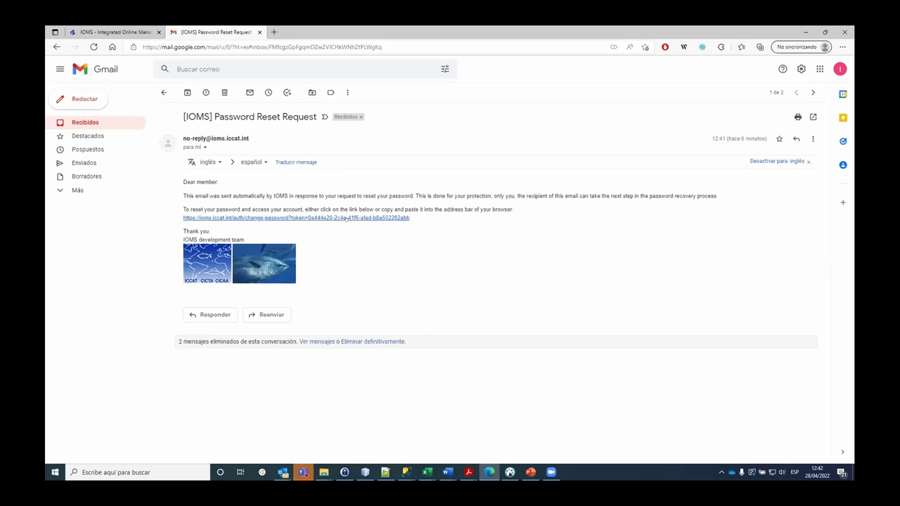
{"action": "left_click", "coordinate": [354, 218]}
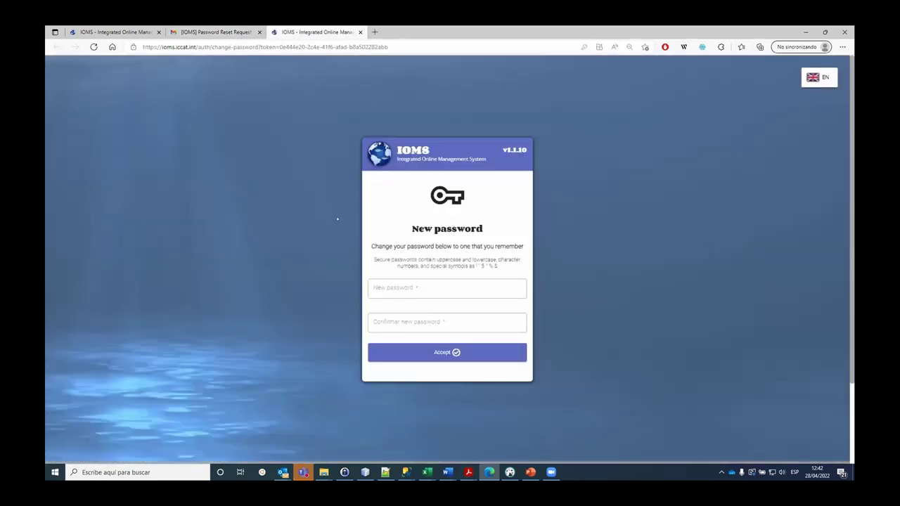
Step: Enter and confirm the new password, submit it, and decline Edge's saved-password update
{"action": "left_click", "coordinate": [453, 286]}
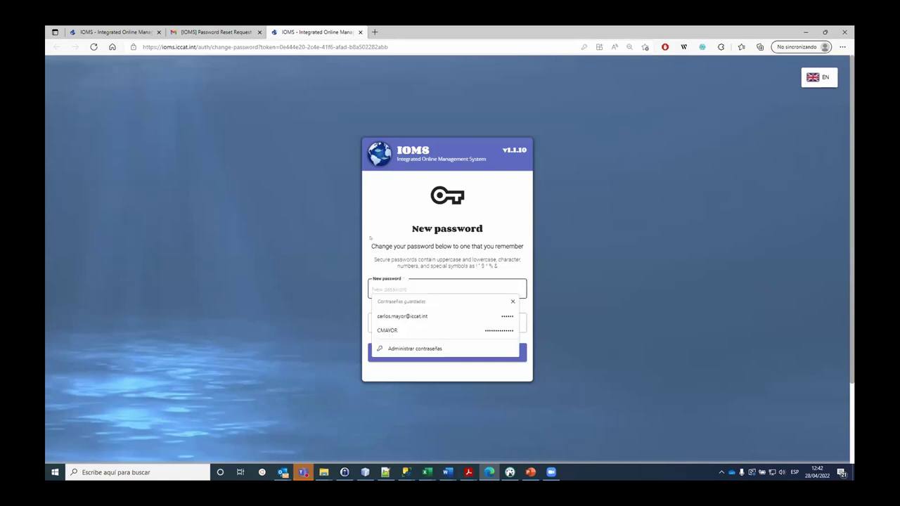
{"action": "type", "text": "C"}
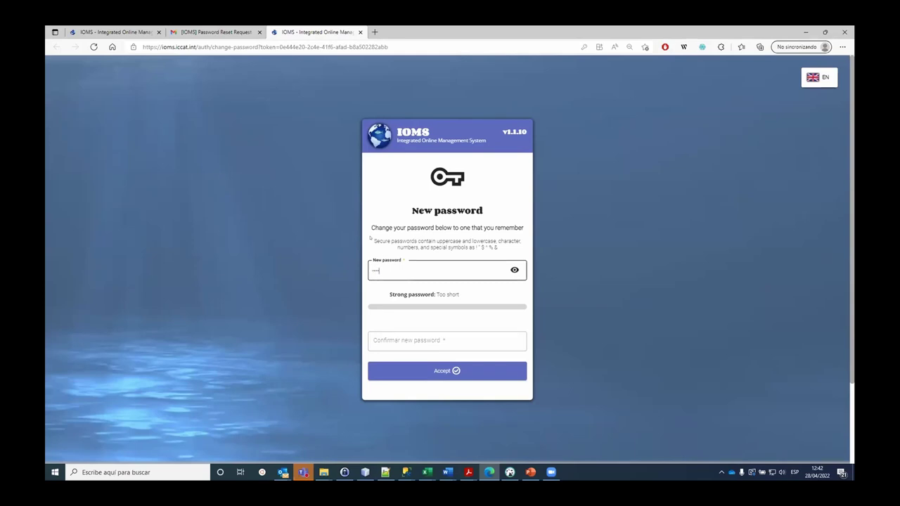
{"action": "type", "text": "********"}
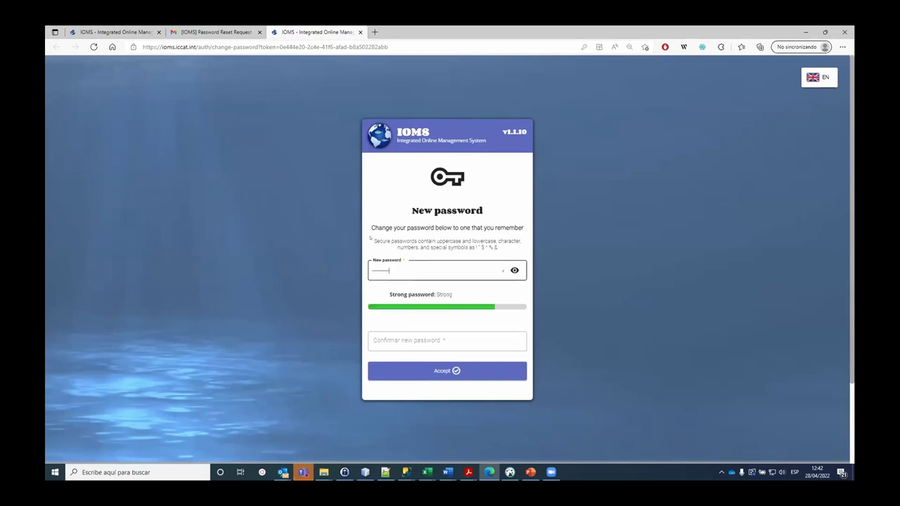
{"action": "left_click", "coordinate": [411, 338]}
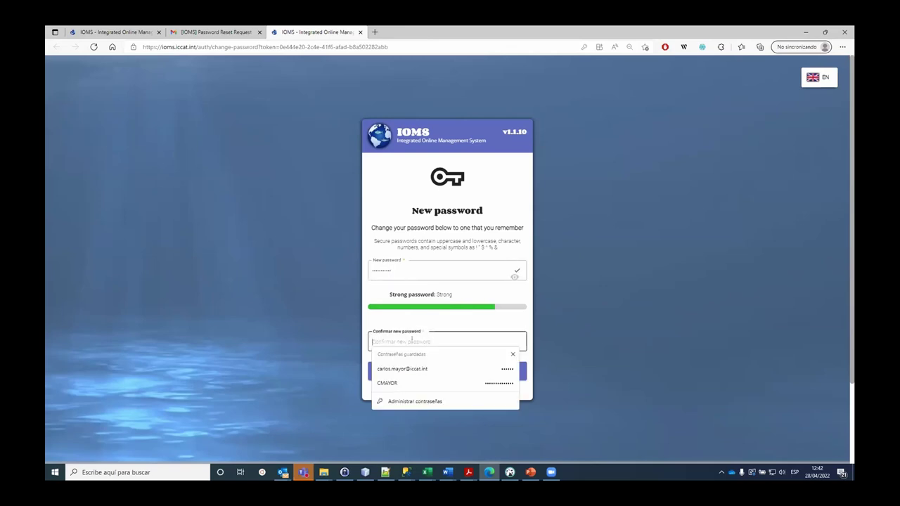
{"action": "type", "text": "C********"}
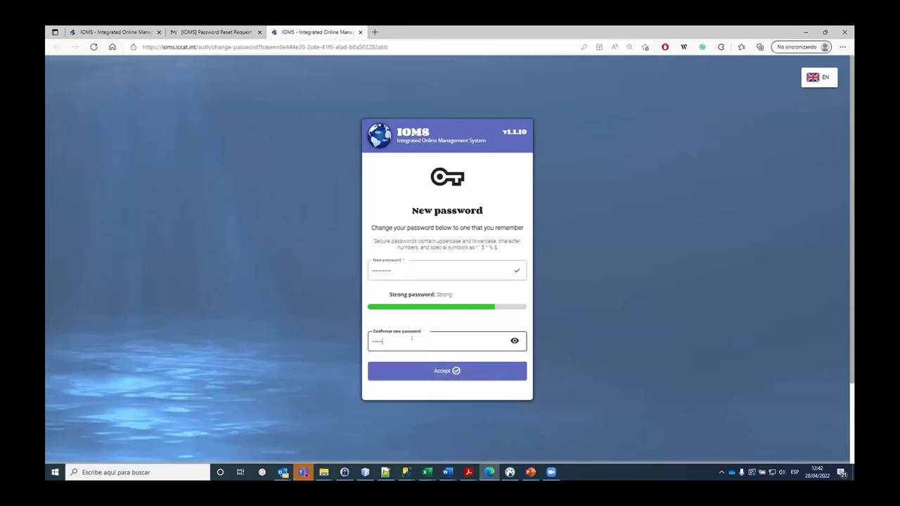
{"action": "type", "text": "*"}
{"action": "key", "text": "Return"}
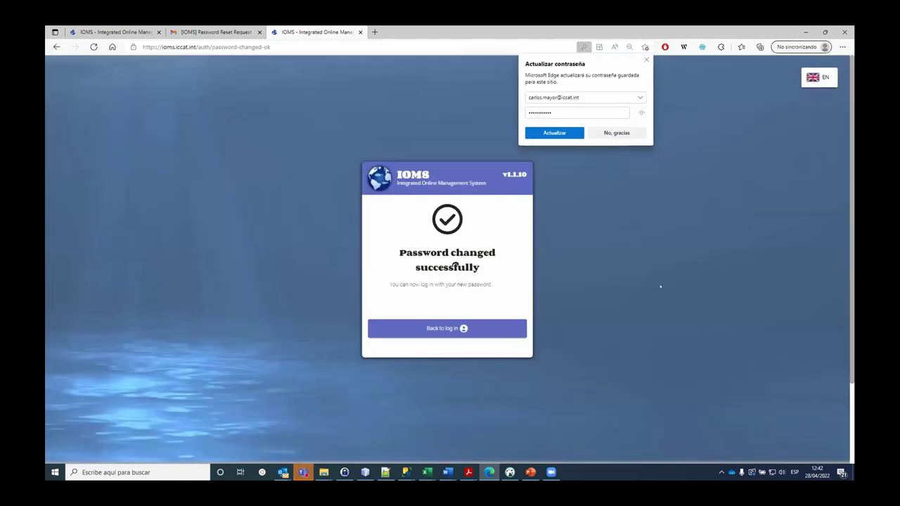
{"action": "left_click", "coordinate": [616, 132]}
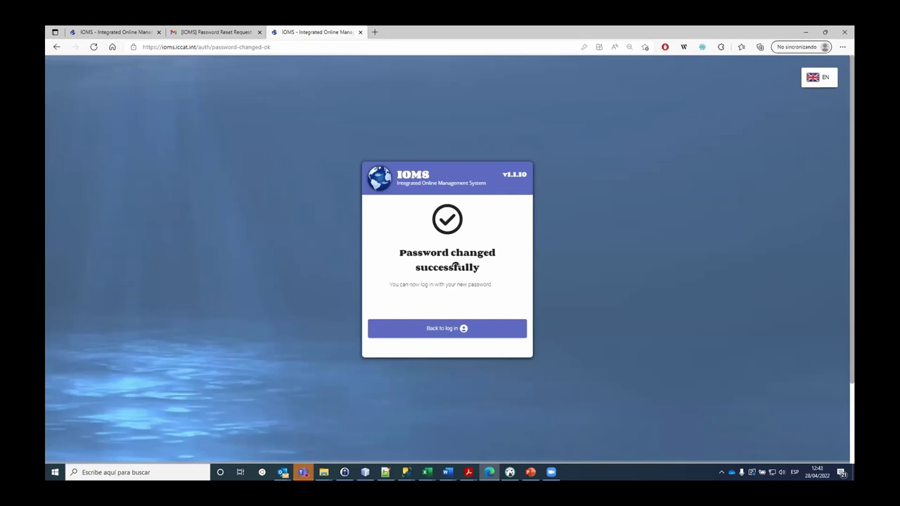
Step: Back on the login page, log in as the demo user with the autofilled email and the account password
{"action": "left_click", "coordinate": [442, 328]}
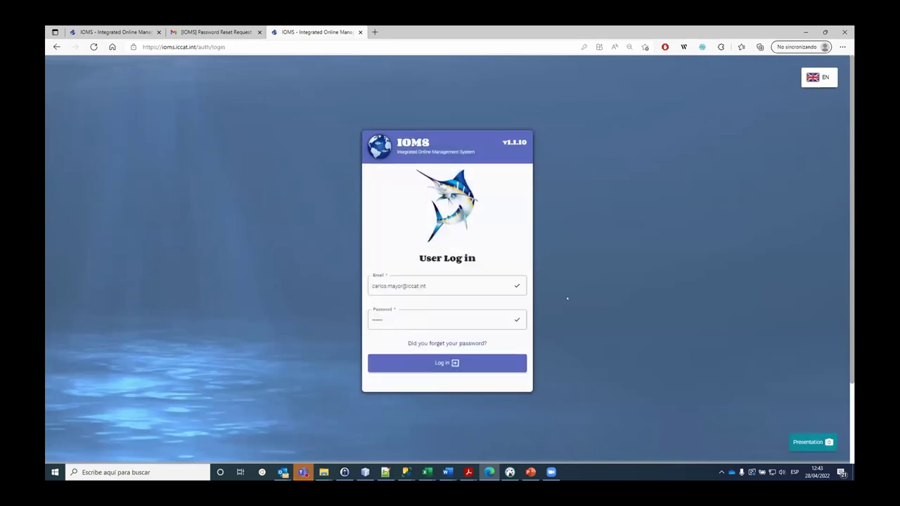
{"action": "left_click_drag", "start_coordinate": [425, 284], "coordinate": [356, 277]}
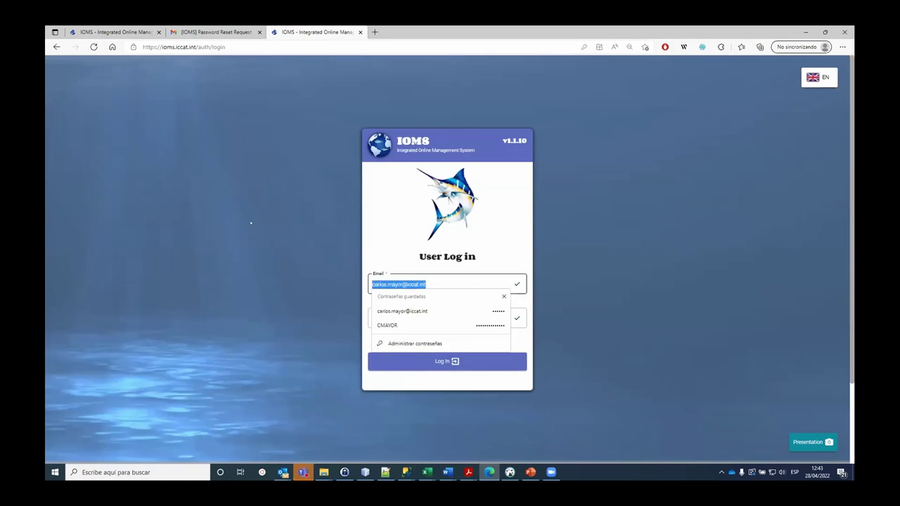
{"action": "type", "text": "iom"}
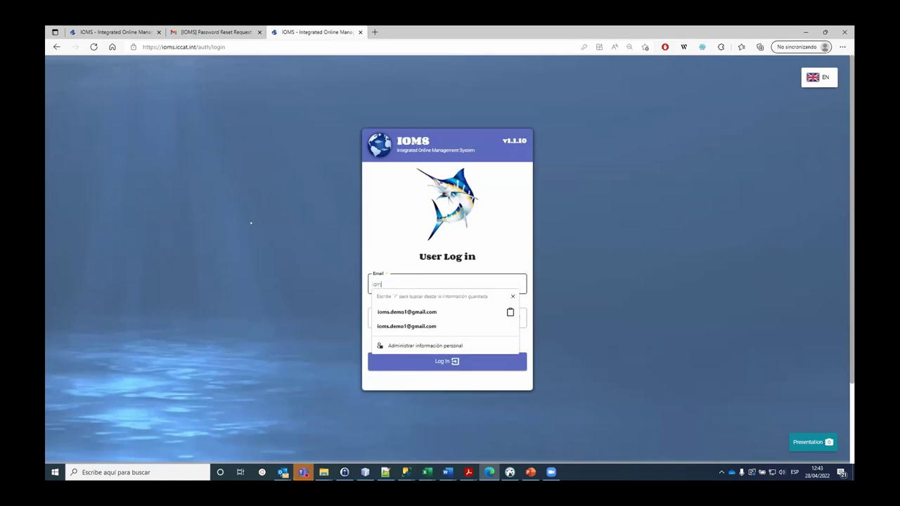
{"action": "left_click", "coordinate": [373, 312]}
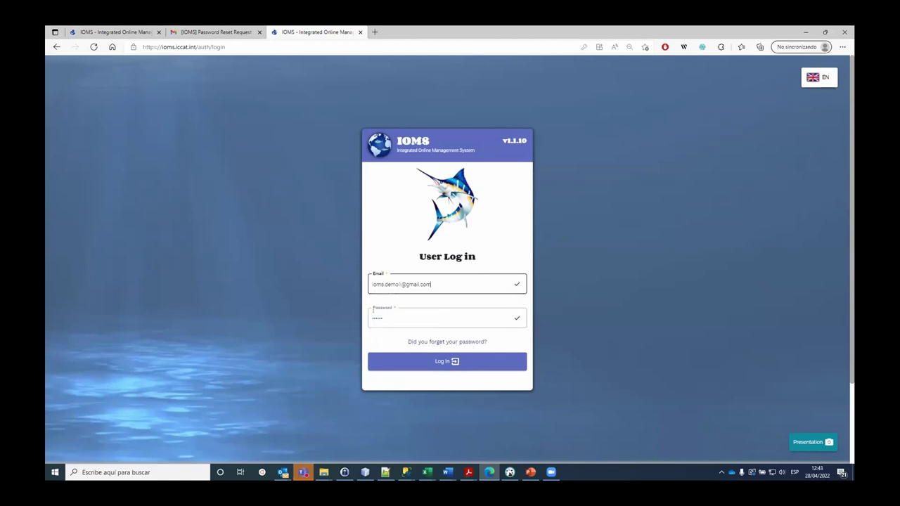
{"action": "left_click_drag", "start_coordinate": [387, 313], "coordinate": [350, 311]}
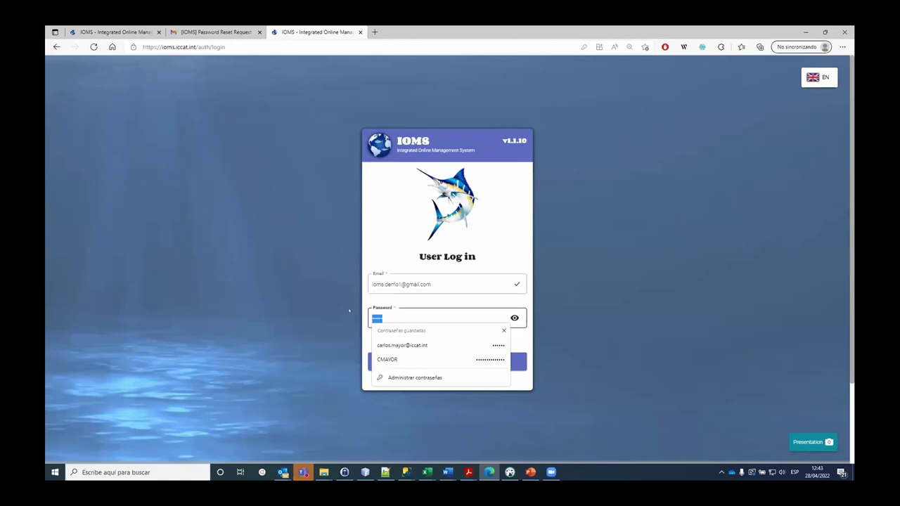
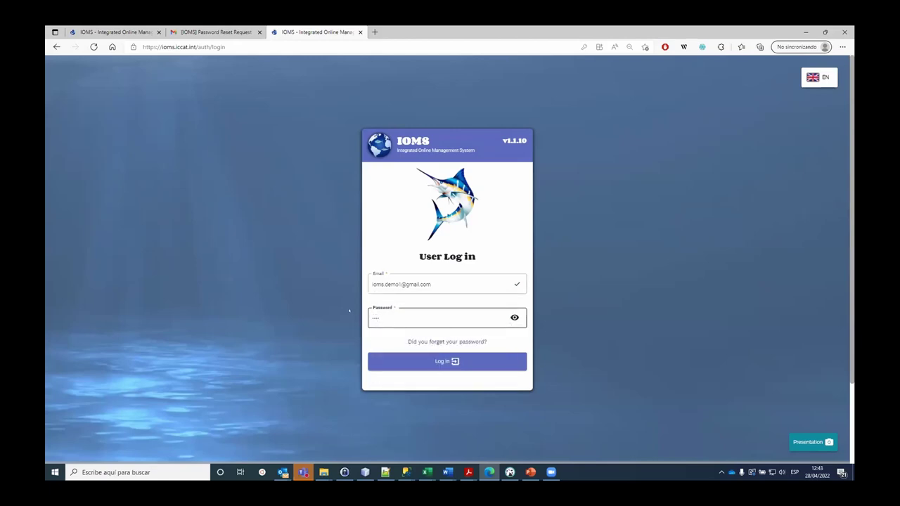
{"action": "left_click", "coordinate": [445, 361]}
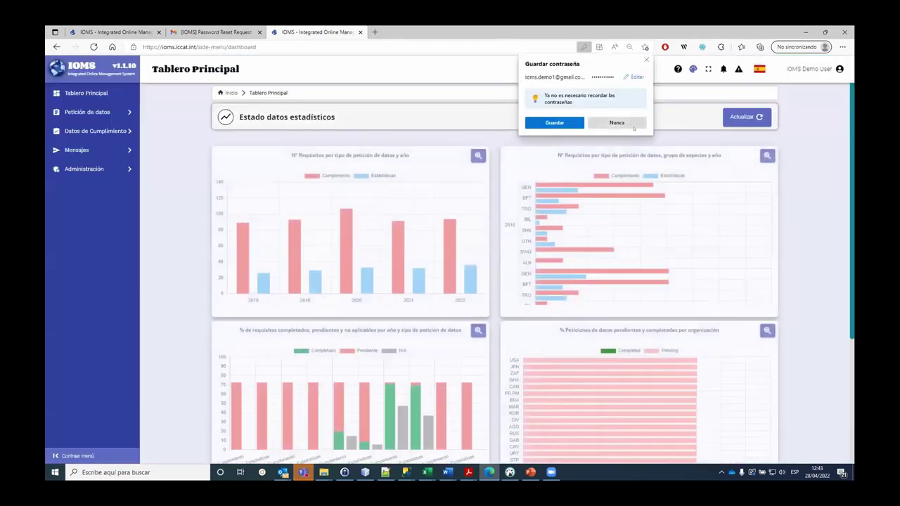
Step: Choose 'Nunca' on Edge's save-password popup and open the IOMS Demo User menu
{"action": "left_click", "coordinate": [617, 123]}
{"action": "left_click", "coordinate": [790, 69]}
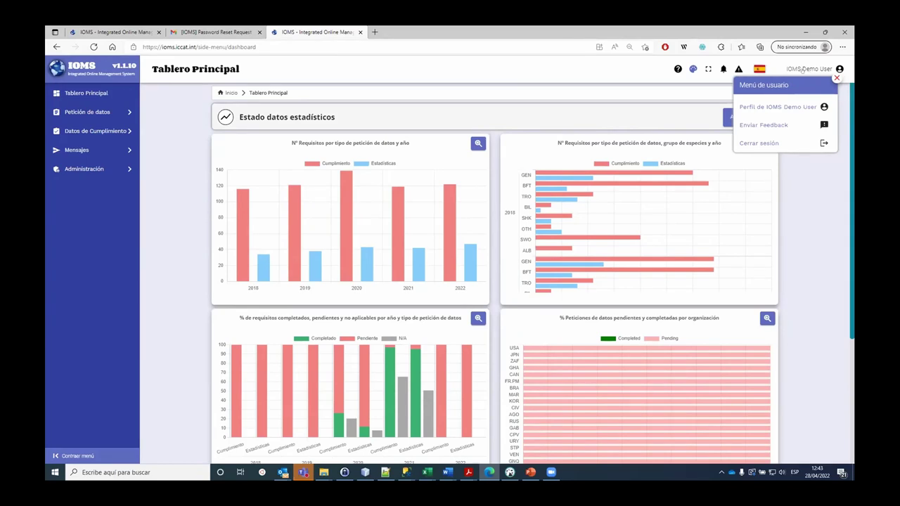
Step: Open 'Perfil de IOMS Demo User', then use Volver to return to Tablero Principal
{"action": "left_click", "coordinate": [789, 107]}
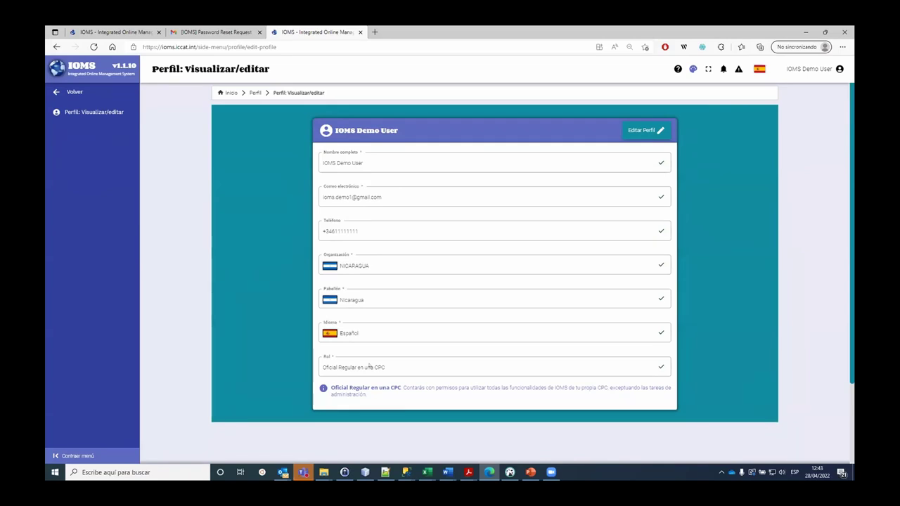
{"action": "left_click", "coordinate": [75, 92]}
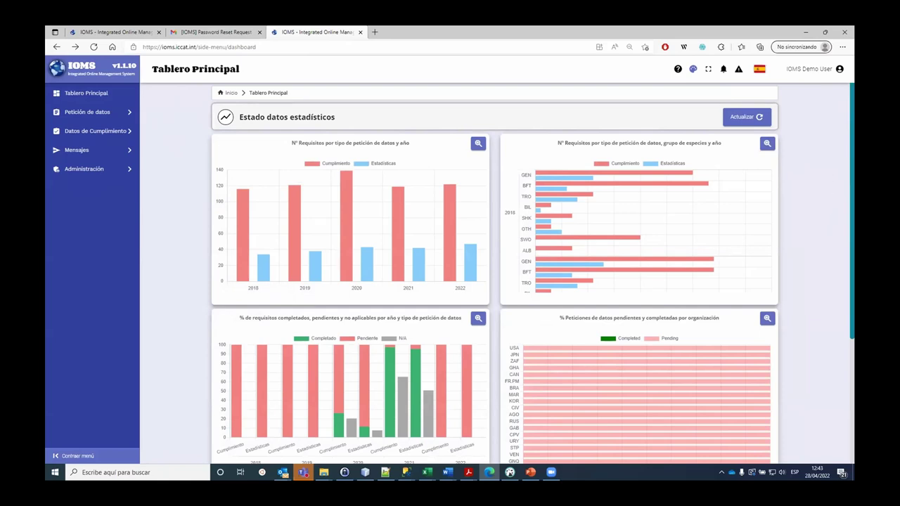
Step: Choose 'Enviar Feedback' from the demo user's account menu
{"action": "left_click", "coordinate": [816, 69]}
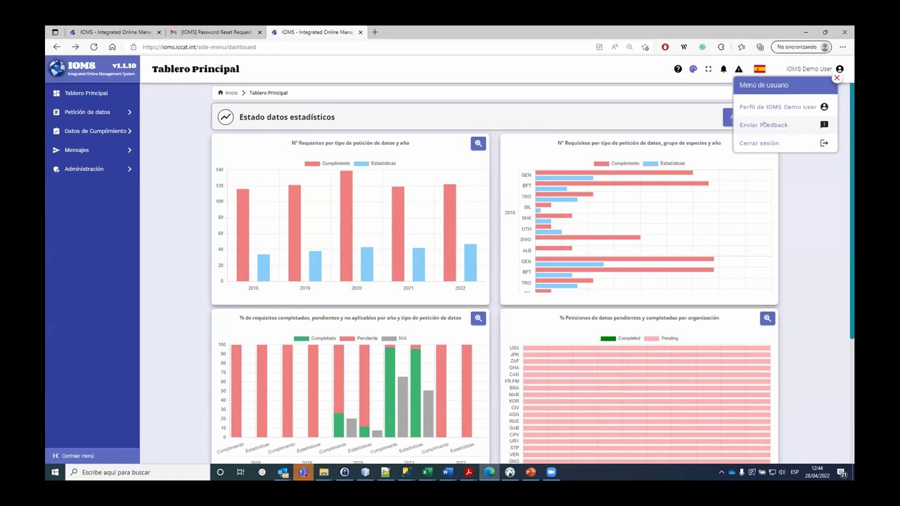
{"action": "left_click", "coordinate": [763, 124]}
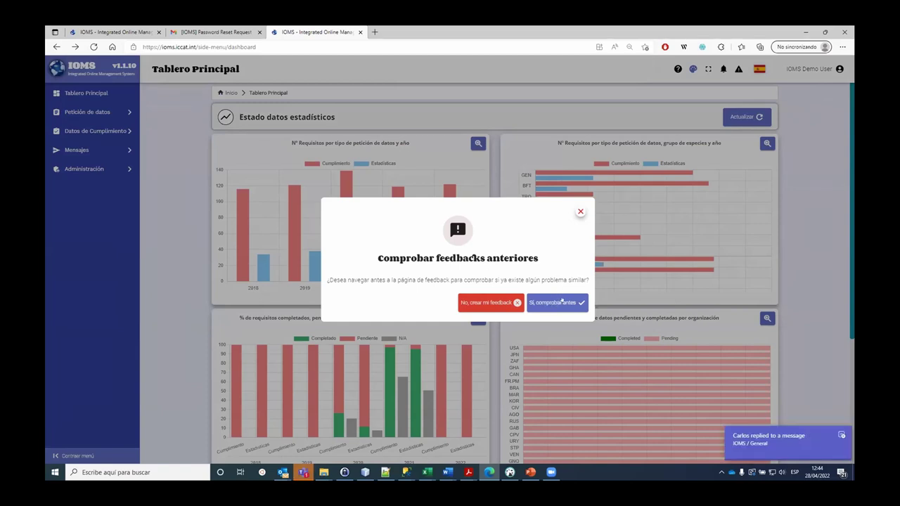
Step: Answer 'Sí, comprobar antes' to review the previous feedback reports
{"action": "left_click", "coordinate": [563, 301]}
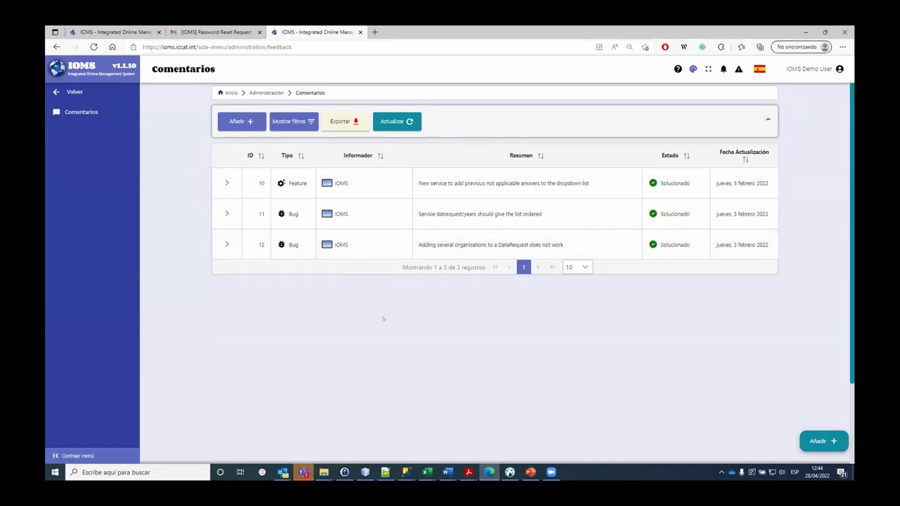
{"action": "left_click", "coordinate": [236, 121]}
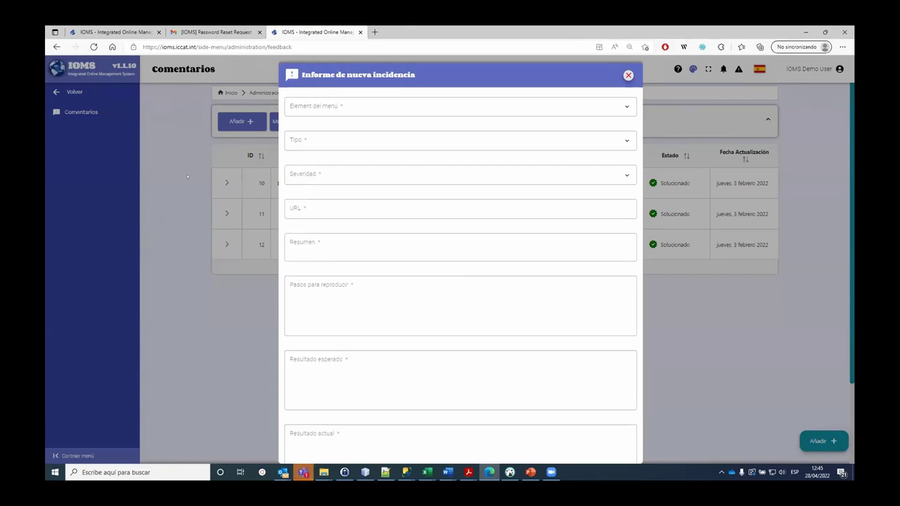
{"action": "left_click", "coordinate": [398, 104]}
{"action": "scroll", "coordinate": [466, 162], "scroll_direction": "down", "scroll_amount": 2}
{"action": "scroll", "coordinate": [466, 162], "scroll_direction": "down", "scroll_amount": 10}
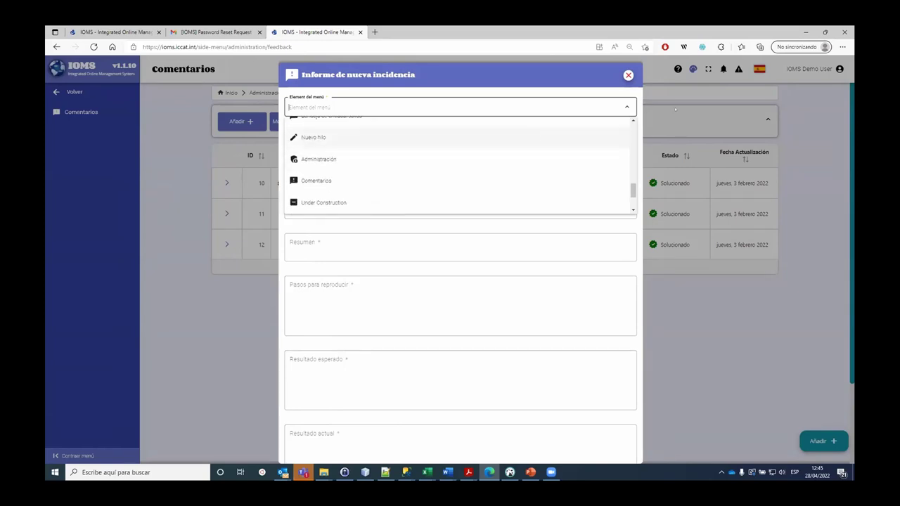
{"action": "left_click", "coordinate": [816, 122]}
{"action": "left_click", "coordinate": [815, 121]}
{"action": "left_click", "coordinate": [808, 69]}
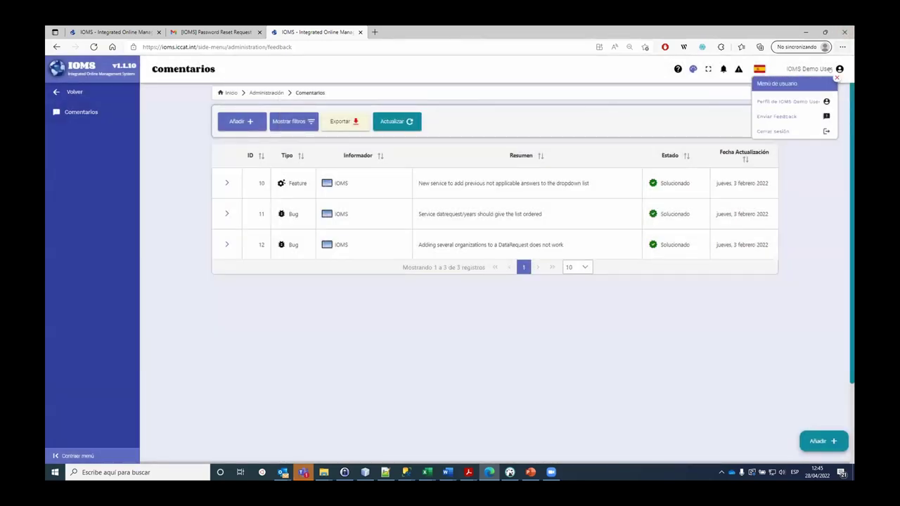
{"action": "left_click", "coordinate": [776, 126]}
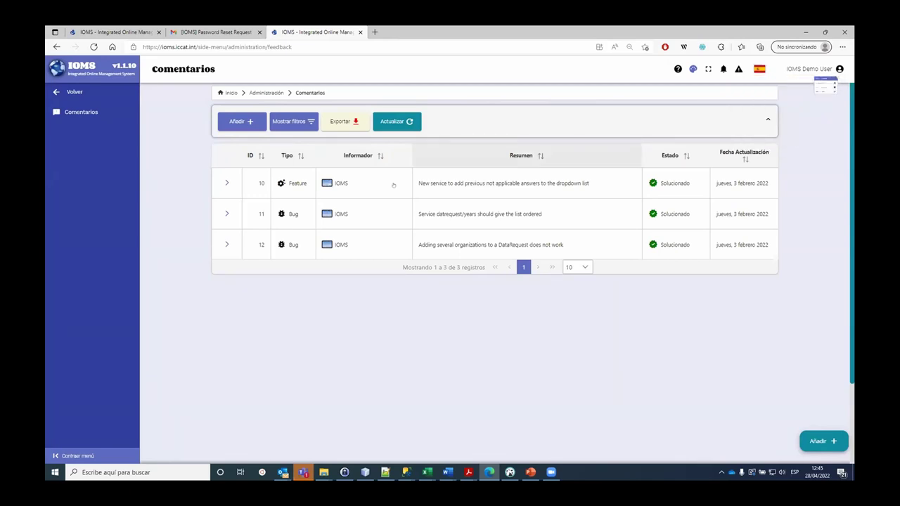
Step: Start a new incident report with menu element 'Perfil: Visualizar/editar'
{"action": "left_click", "coordinate": [243, 121]}
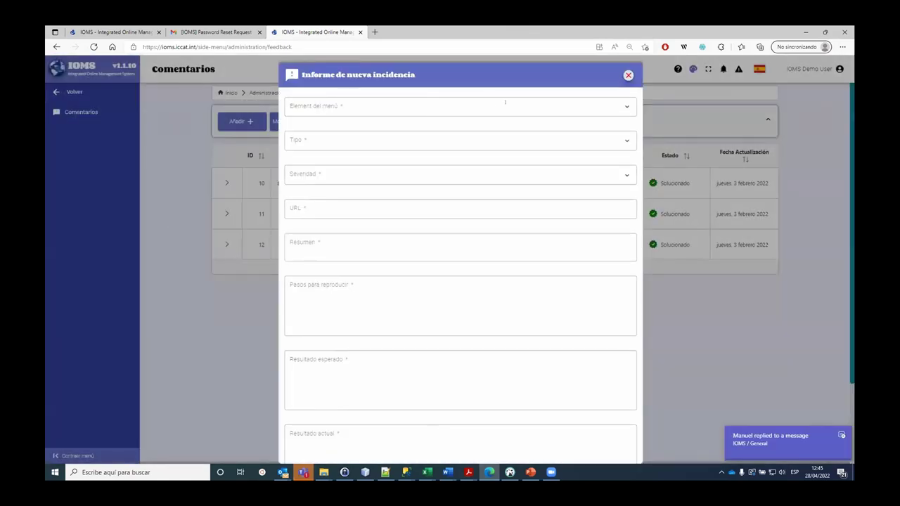
{"action": "scroll", "coordinate": [346, 319], "scroll_direction": "down", "scroll_amount": 2}
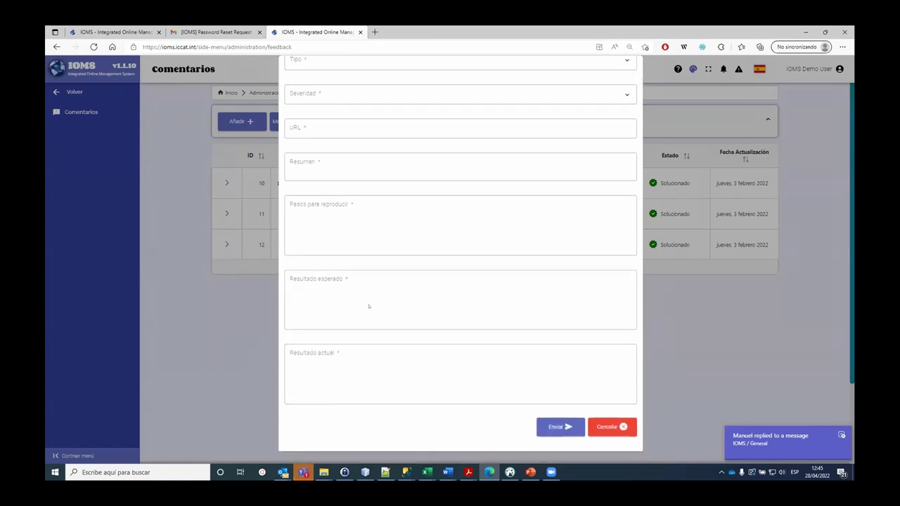
{"action": "scroll", "coordinate": [367, 308], "scroll_direction": "up", "scroll_amount": 2}
{"action": "left_click", "coordinate": [622, 107]}
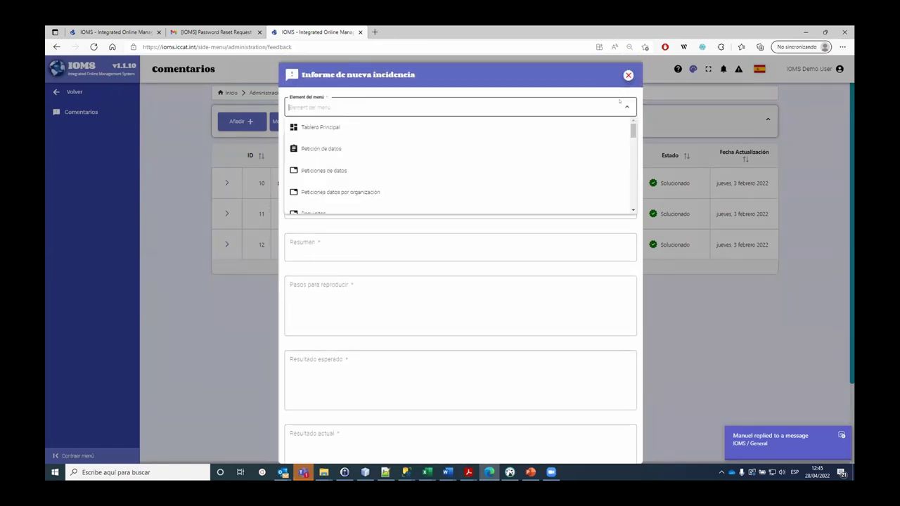
{"action": "scroll", "coordinate": [619, 189], "scroll_direction": "down", "scroll_amount": 2}
{"action": "scroll", "coordinate": [492, 190], "scroll_direction": "down", "scroll_amount": 3}
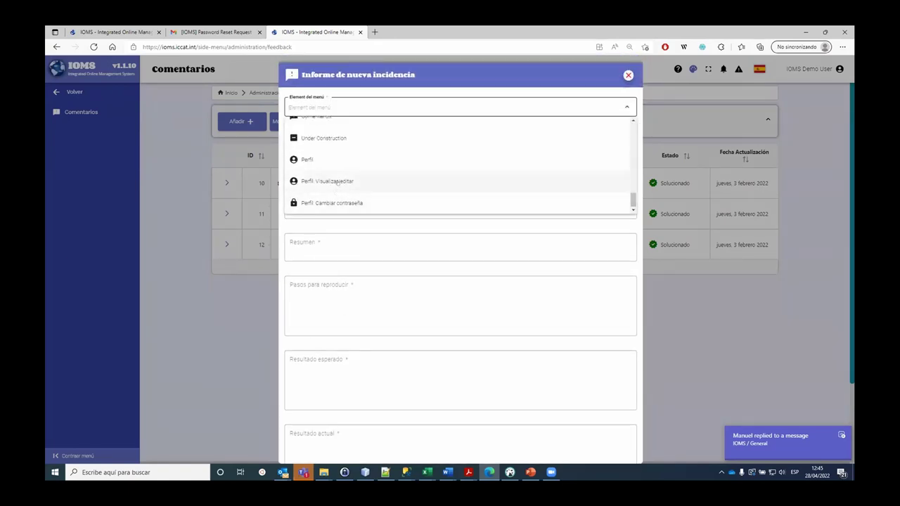
{"action": "left_click", "coordinate": [446, 182]}
Step: Set the incident type to Bug, severity to Trivial, and fill in the profile-edit URL
{"action": "left_click", "coordinate": [346, 139]}
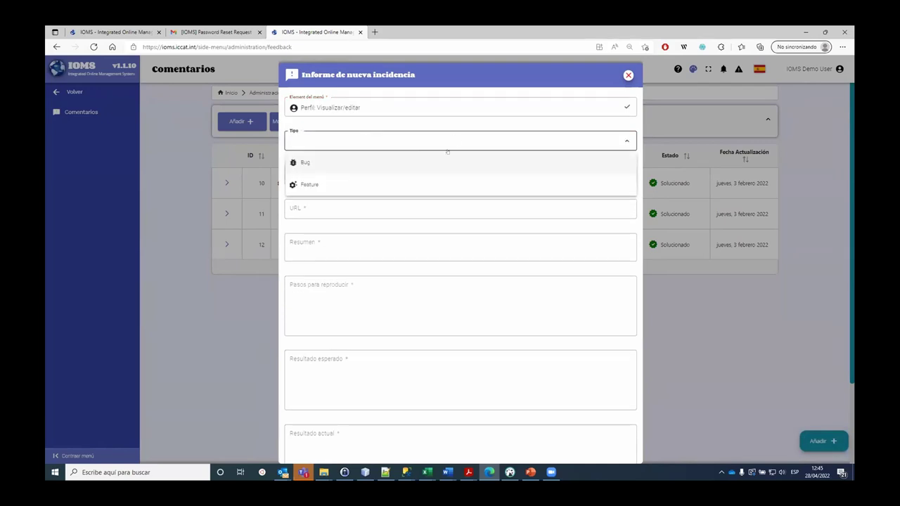
{"action": "left_click", "coordinate": [315, 164]}
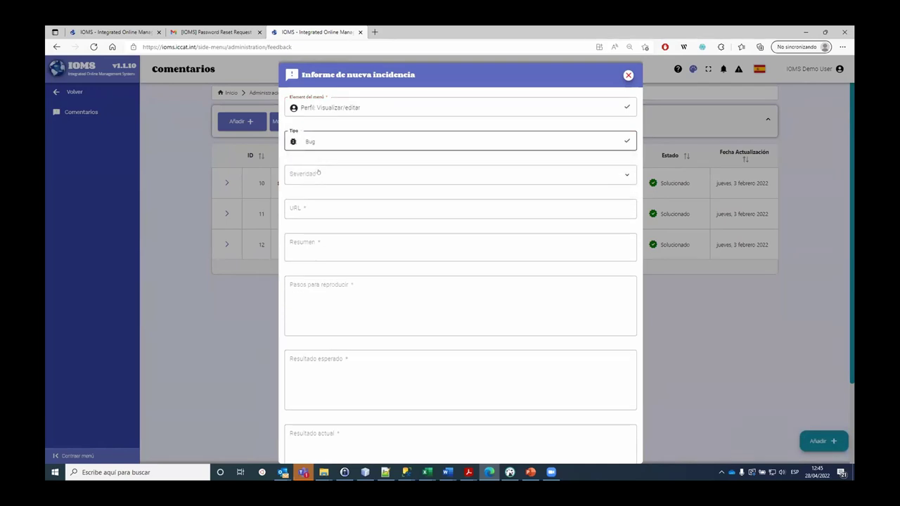
{"action": "left_click", "coordinate": [331, 177]}
{"action": "scroll", "coordinate": [302, 243], "scroll_direction": "down", "scroll_amount": 1}
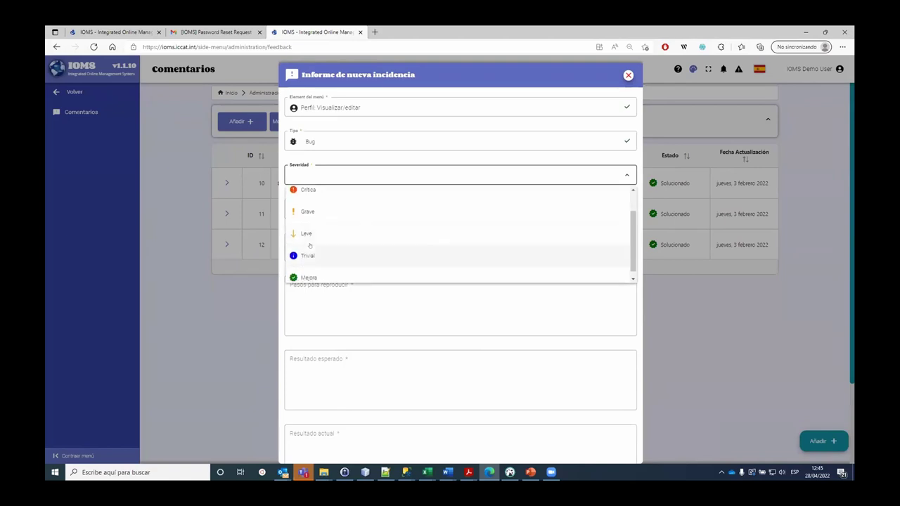
{"action": "left_click", "coordinate": [349, 256]}
{"action": "left_click", "coordinate": [324, 209]}
{"action": "left_click", "coordinate": [365, 235]}
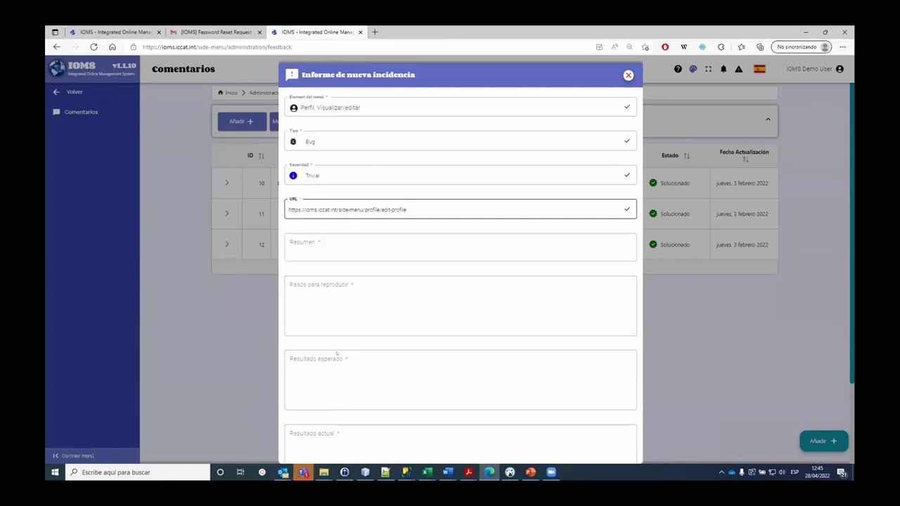
{"action": "scroll", "coordinate": [409, 339], "scroll_direction": "down", "scroll_amount": 2}
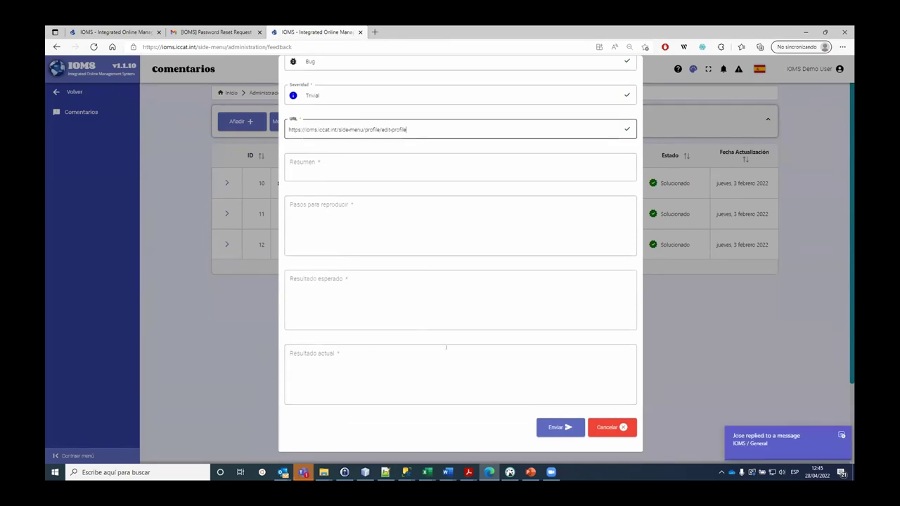
{"action": "scroll", "coordinate": [506, 297], "scroll_direction": "up", "scroll_amount": 2}
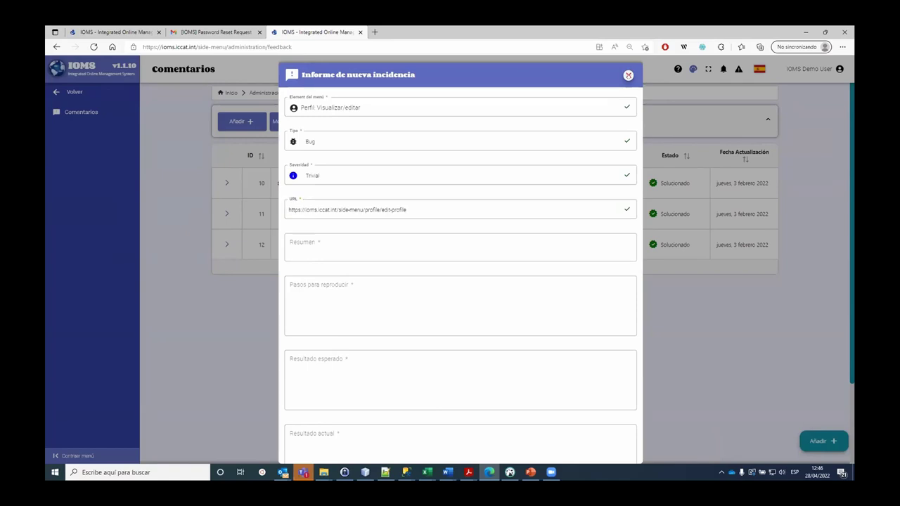
Step: Close the 'Informe de nueva incidencia' dialog with Escape without sending it
{"action": "key", "text": "Escape"}
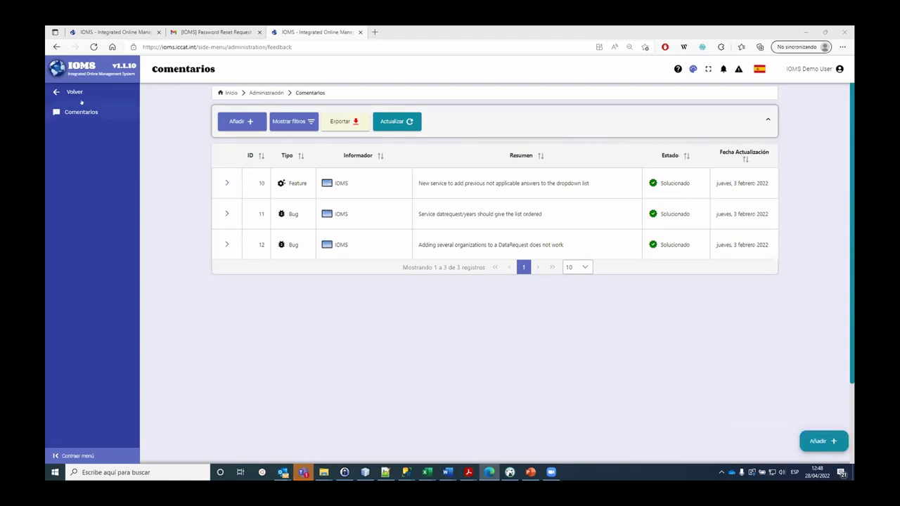
Step: Return to Inicio, sign out of the demo account with Cerrar sesión, and log back in as administrator
{"action": "left_click", "coordinate": [227, 92]}
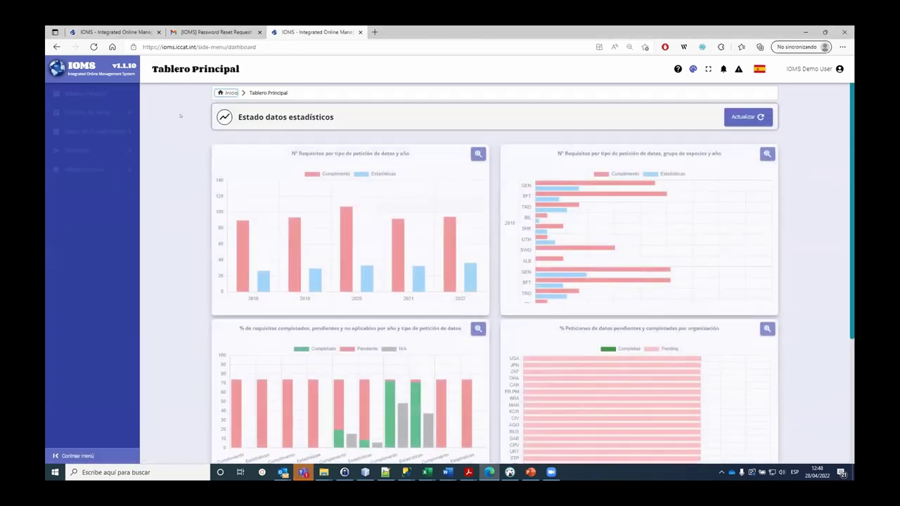
{"action": "left_click", "coordinate": [808, 69]}
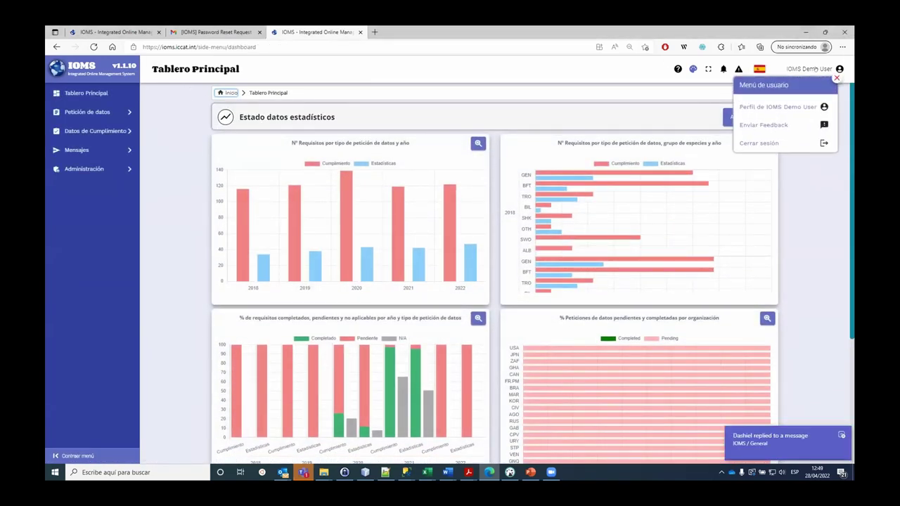
{"action": "left_click", "coordinate": [782, 143]}
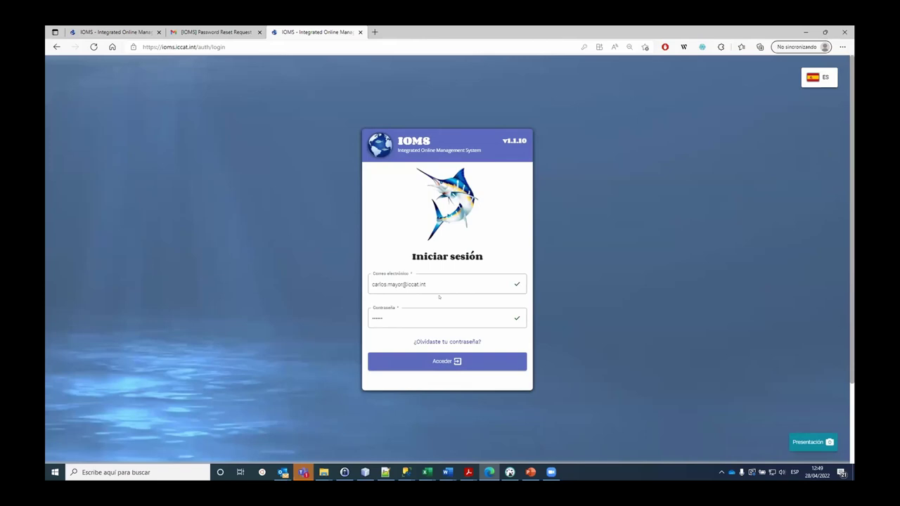
{"action": "left_click", "coordinate": [453, 361]}
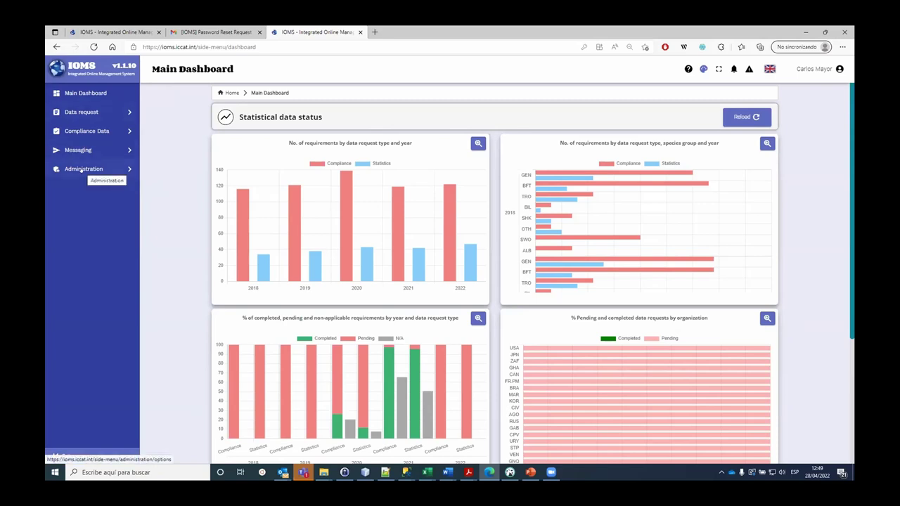
Step: Start a new user from Administration > Users, autofill the saved details and append '2' to the full name
{"action": "left_click", "coordinate": [81, 168]}
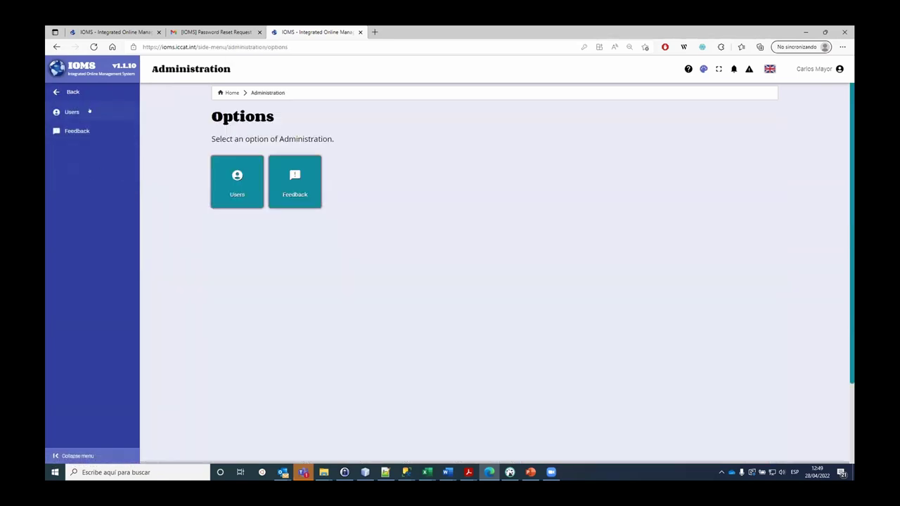
{"action": "left_click", "coordinate": [216, 177]}
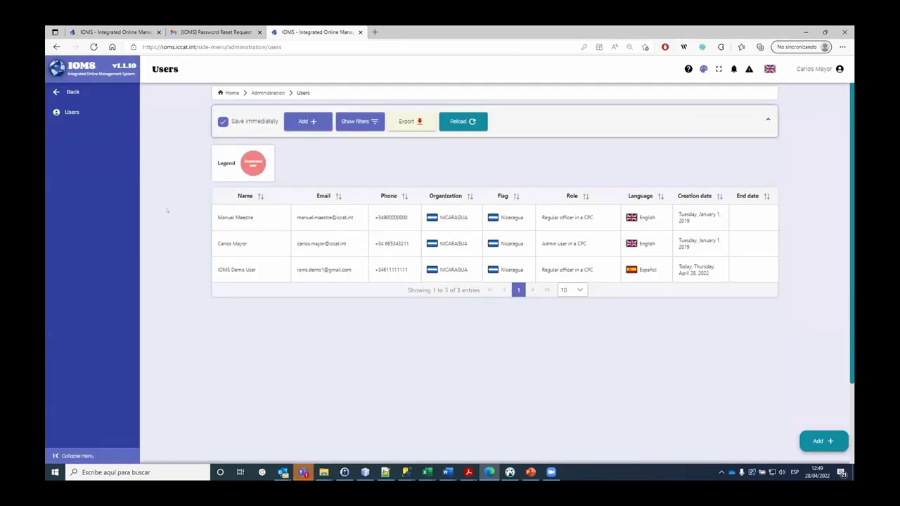
{"action": "left_click", "coordinate": [303, 122]}
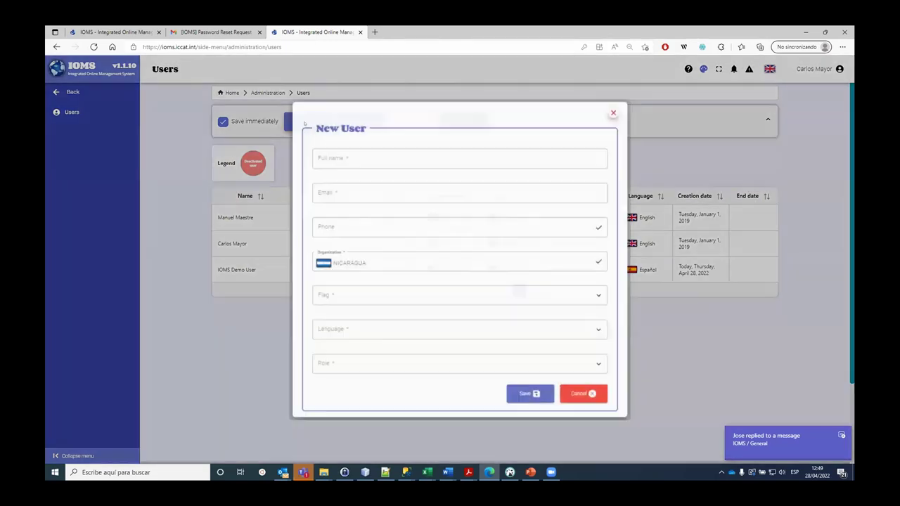
{"action": "left_click", "coordinate": [330, 156]}
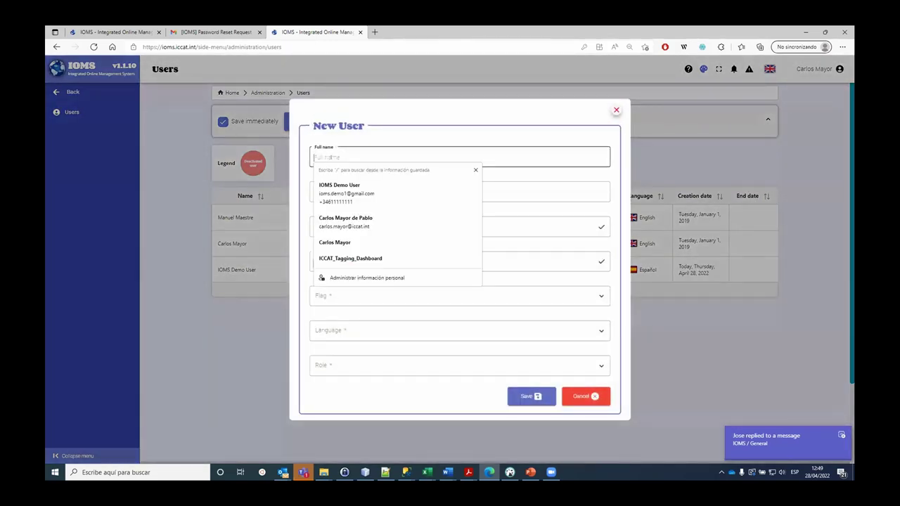
{"action": "left_click", "coordinate": [390, 203]}
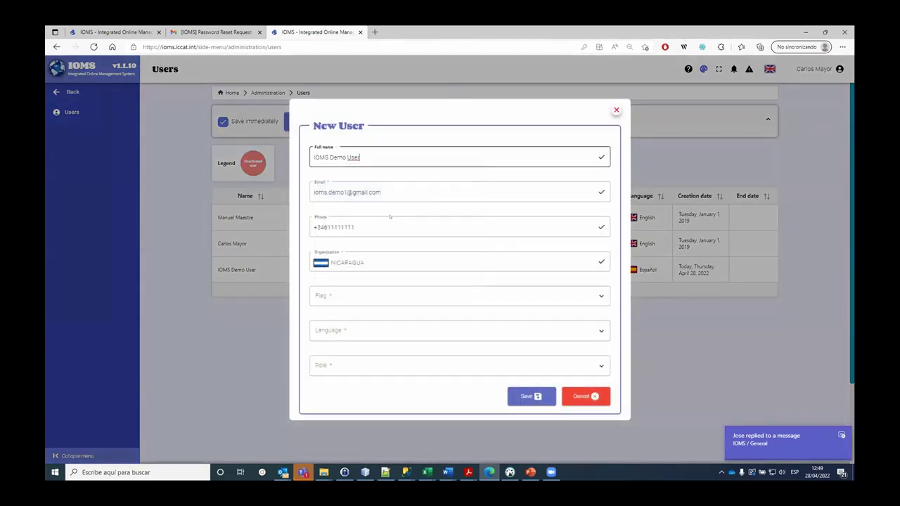
{"action": "left_click", "coordinate": [371, 156]}
{"action": "type", "text": "2"}
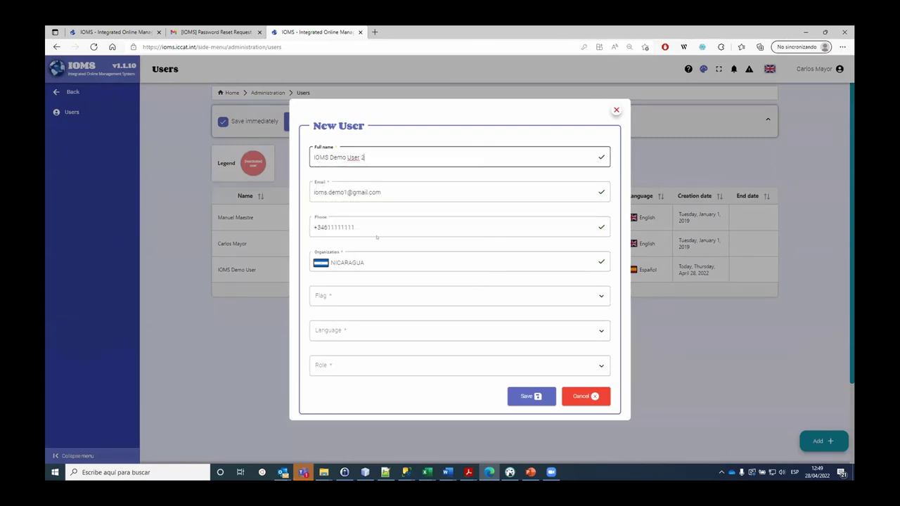
Step: Set flag Nicaragua, language Español and role Regular officer in a CPC, then cancel the new user
{"action": "left_click", "coordinate": [344, 296]}
{"action": "left_click", "coordinate": [338, 317]}
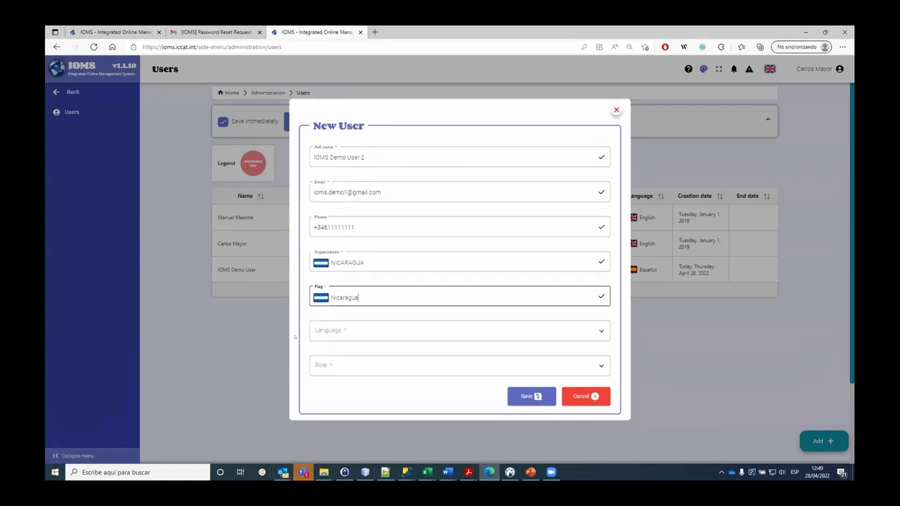
{"action": "left_click", "coordinate": [323, 331]}
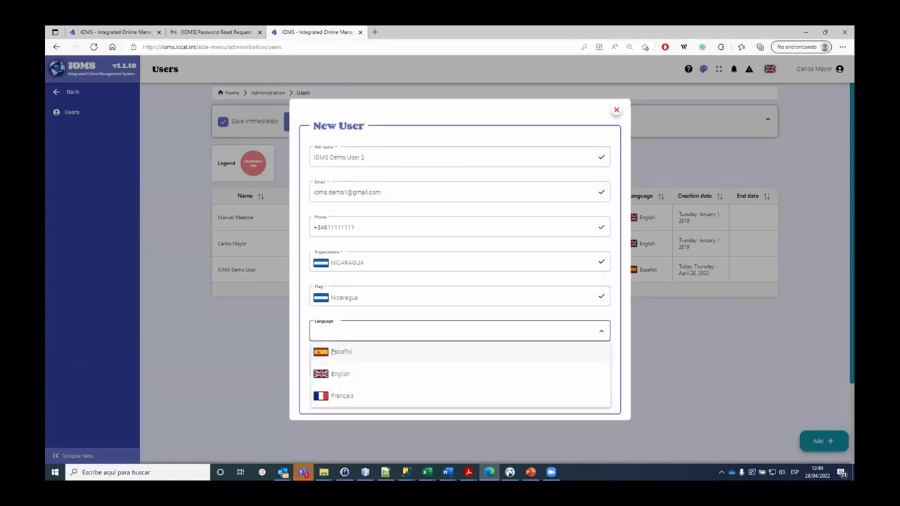
{"action": "left_click", "coordinate": [333, 351]}
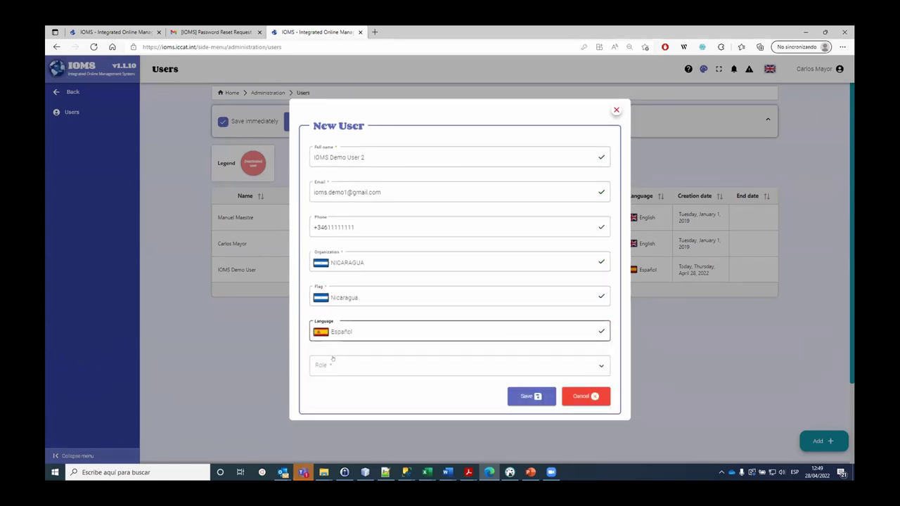
{"action": "left_click", "coordinate": [332, 359]}
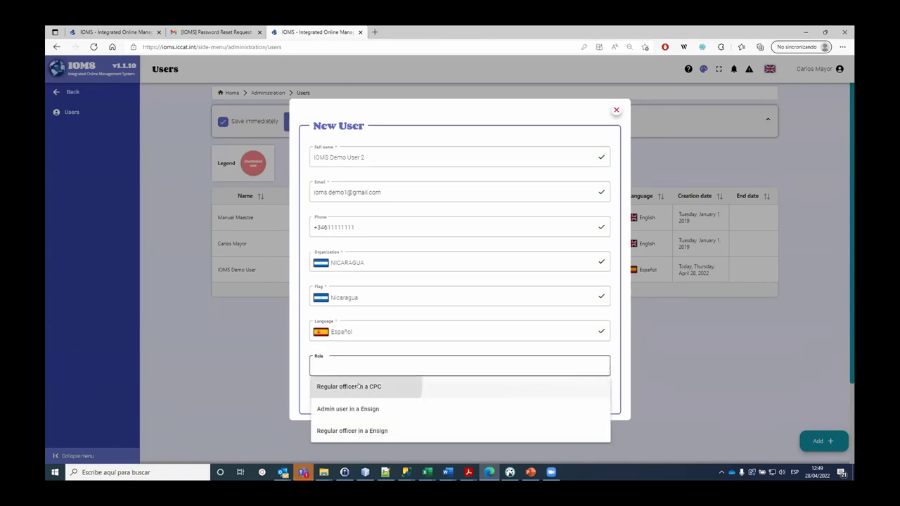
{"action": "left_click", "coordinate": [355, 386]}
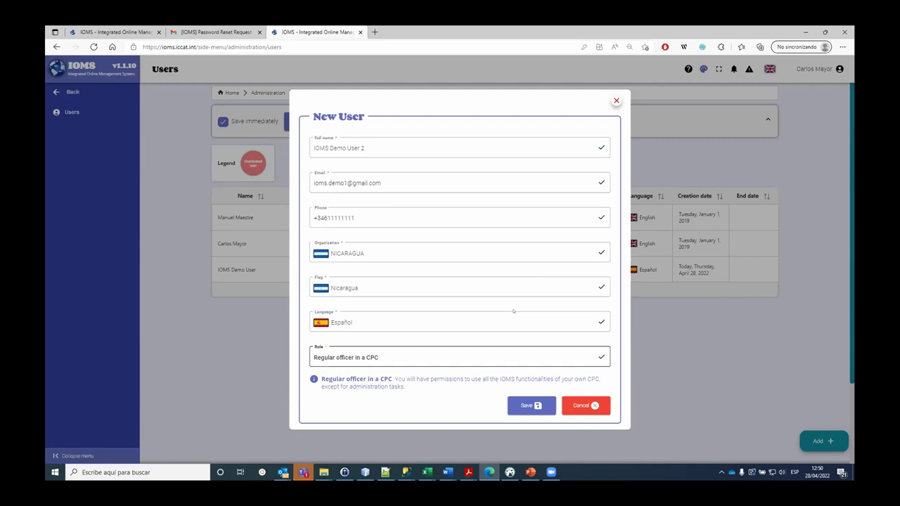
{"action": "left_click", "coordinate": [580, 406]}
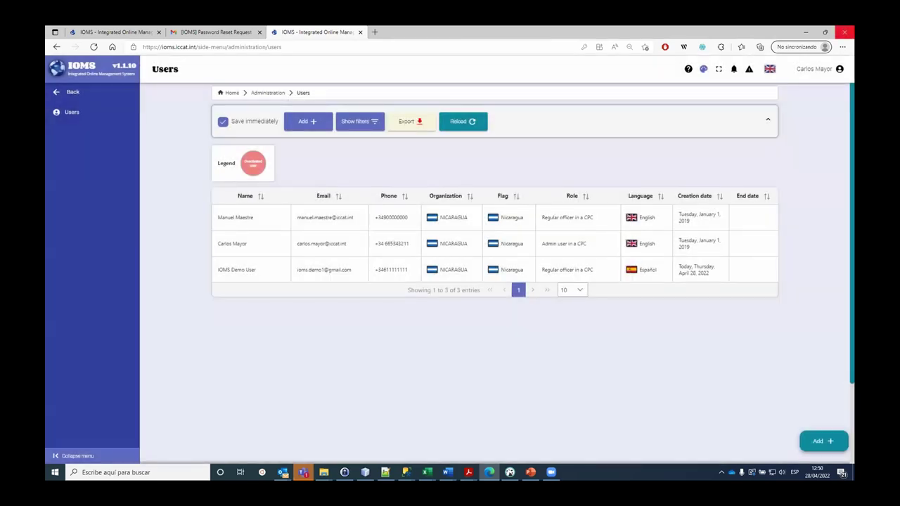
Step: Log out of the admin account and put the demo account's e-mail on the login page with the password cleared
{"action": "left_click", "coordinate": [836, 71]}
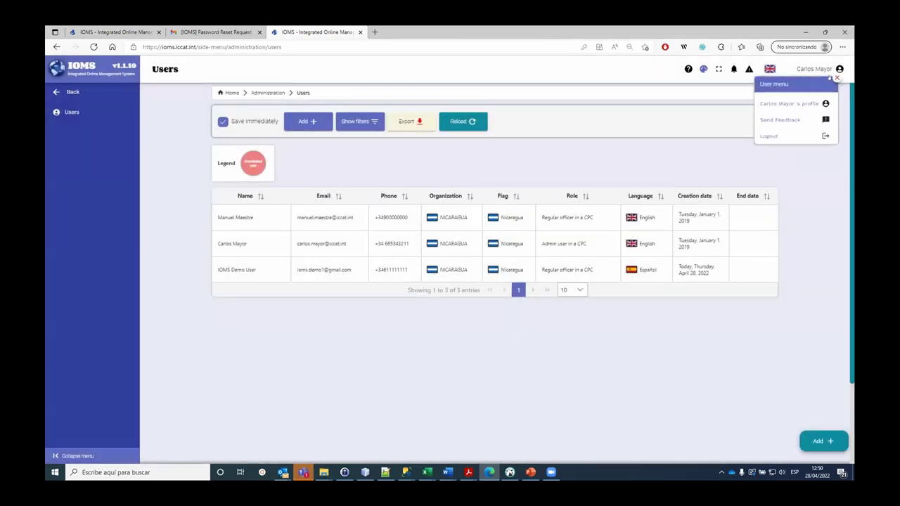
{"action": "left_click", "coordinate": [788, 143]}
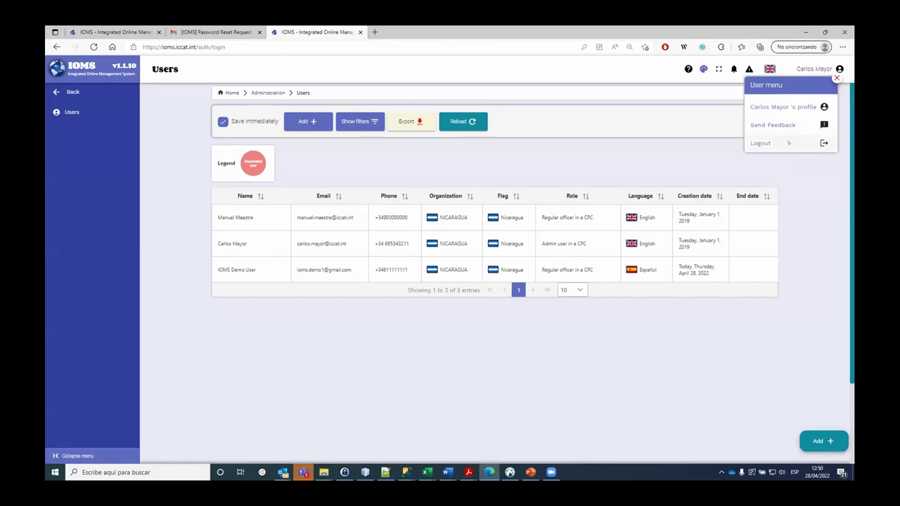
{"action": "left_click", "coordinate": [432, 280]}
{"action": "left_click_drag", "start_coordinate": [448, 279], "coordinate": [357, 284]}
{"action": "key", "text": "BackSpace"}
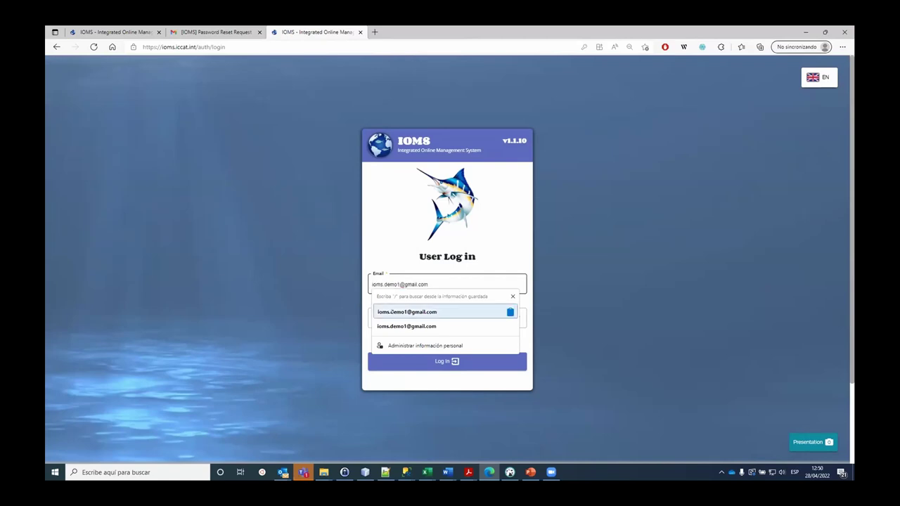
{"action": "left_click", "coordinate": [406, 312]}
{"action": "left_click", "coordinate": [380, 317]}
{"action": "key", "text": "ctrl+a"}
{"action": "key", "text": "BackSpace"}
{"action": "left_click", "coordinate": [618, 260]}
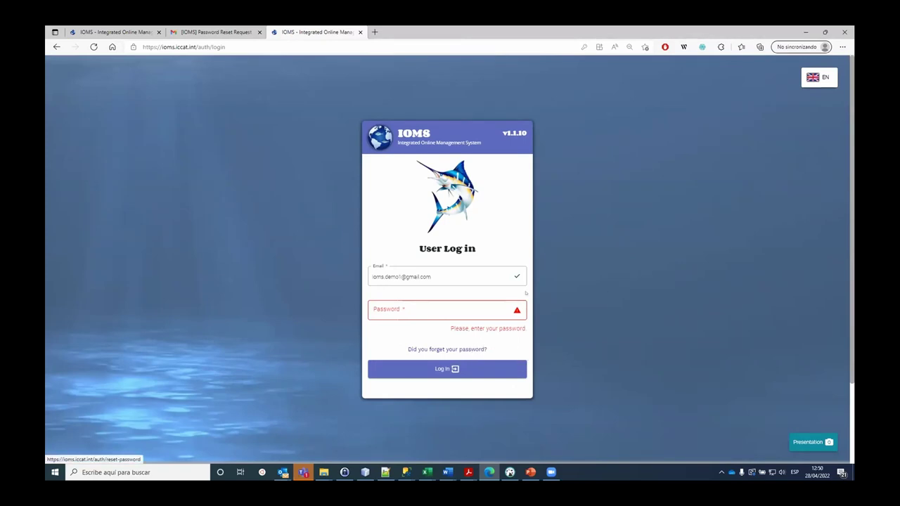
Step: Request a password reset with the reCAPTCHA check, then open the reset link from the Gmail e-mail
{"action": "left_click", "coordinate": [459, 350]}
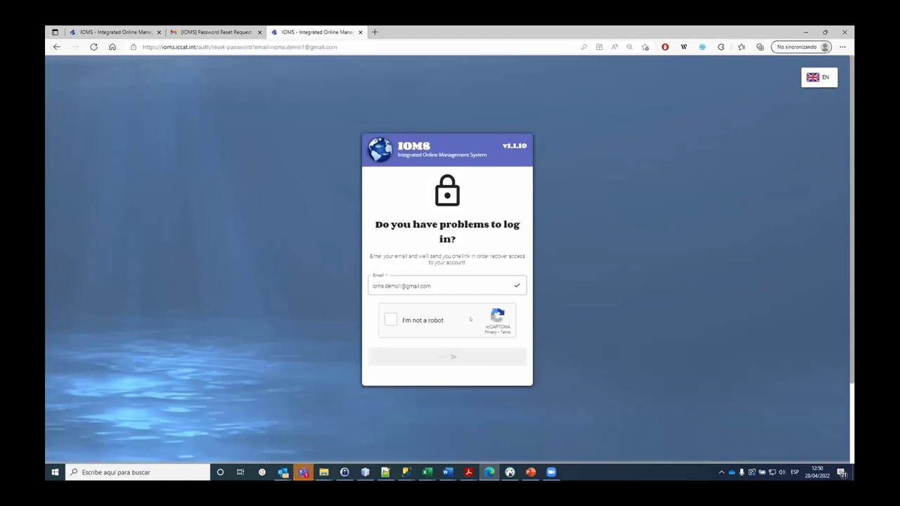
{"action": "left_click", "coordinate": [392, 319]}
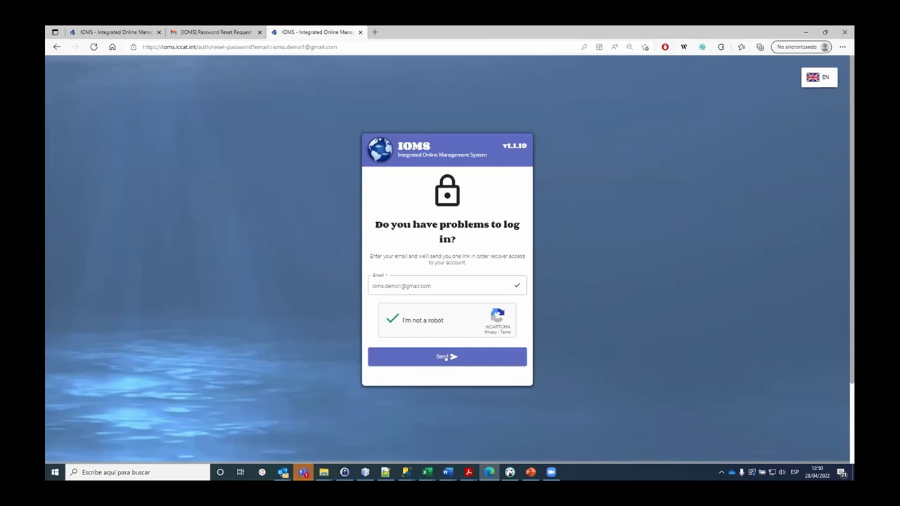
{"action": "left_click", "coordinate": [445, 357]}
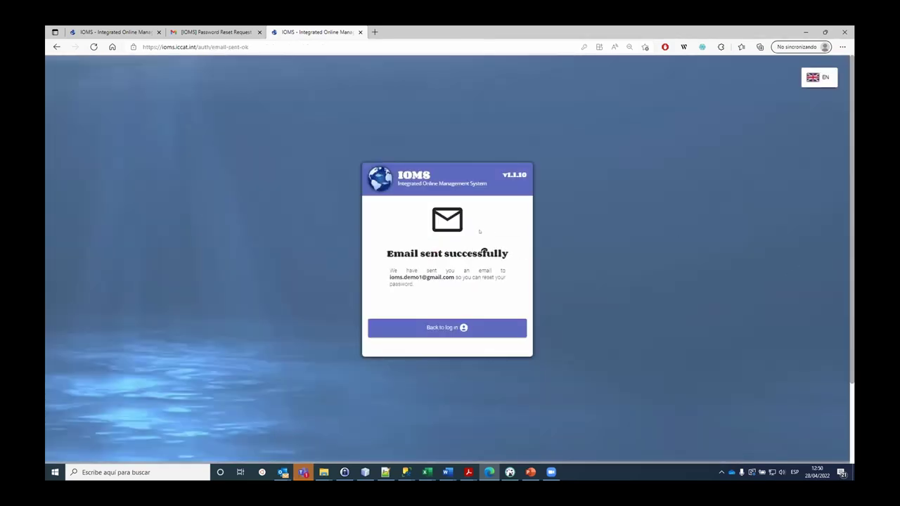
{"action": "left_click", "coordinate": [445, 329]}
{"action": "left_click", "coordinate": [215, 31]}
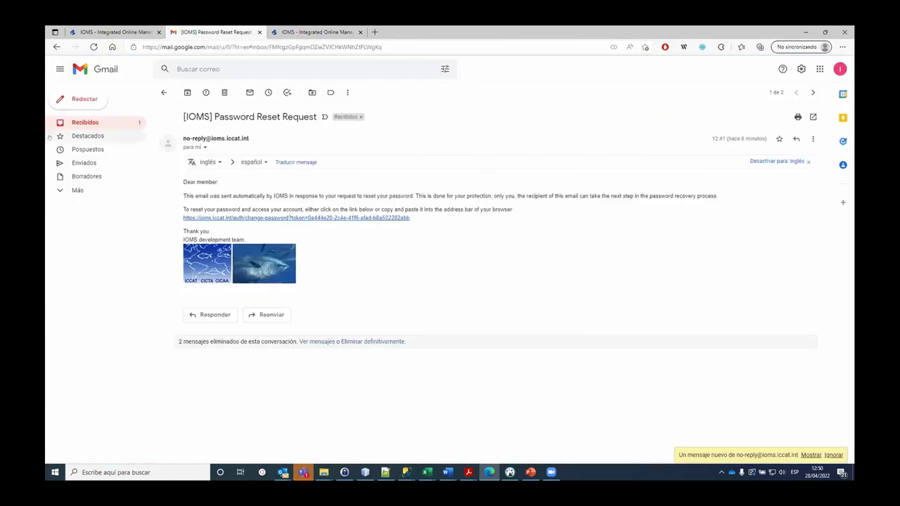
{"action": "left_click", "coordinate": [85, 123]}
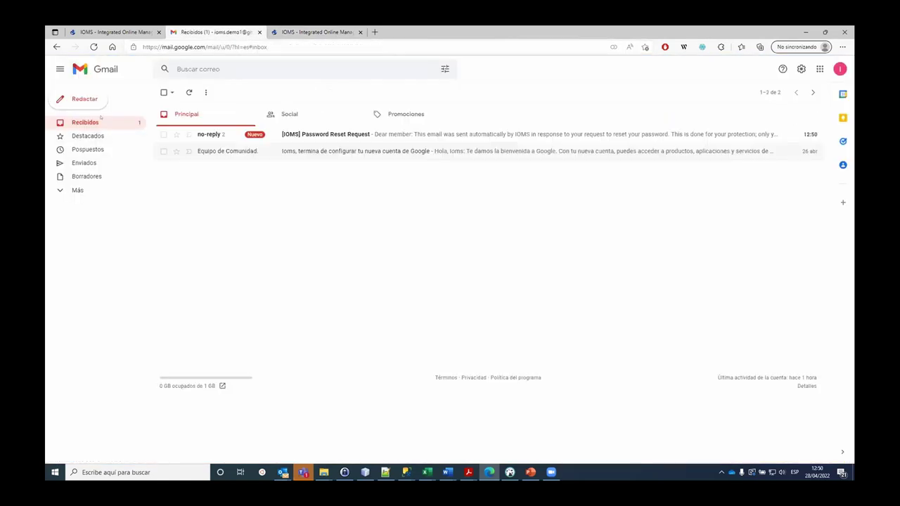
{"action": "left_click", "coordinate": [352, 133]}
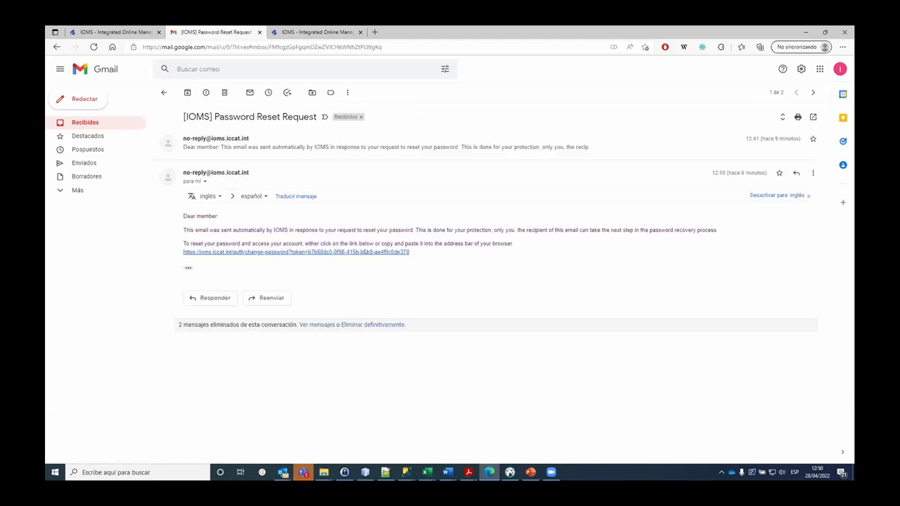
{"action": "left_click", "coordinate": [360, 252]}
Step: Enter the demo account's new password in both New password fields and accept it
{"action": "left_click", "coordinate": [438, 287]}
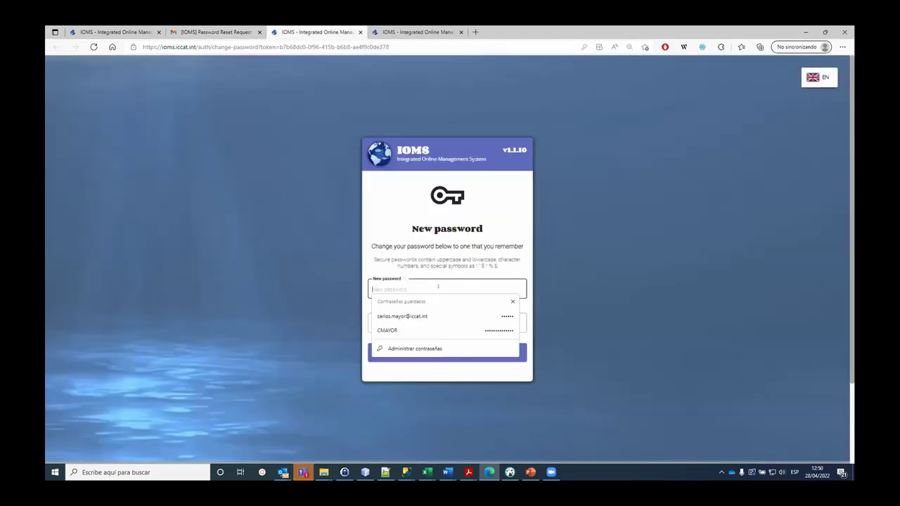
{"action": "type", "text": "***"}
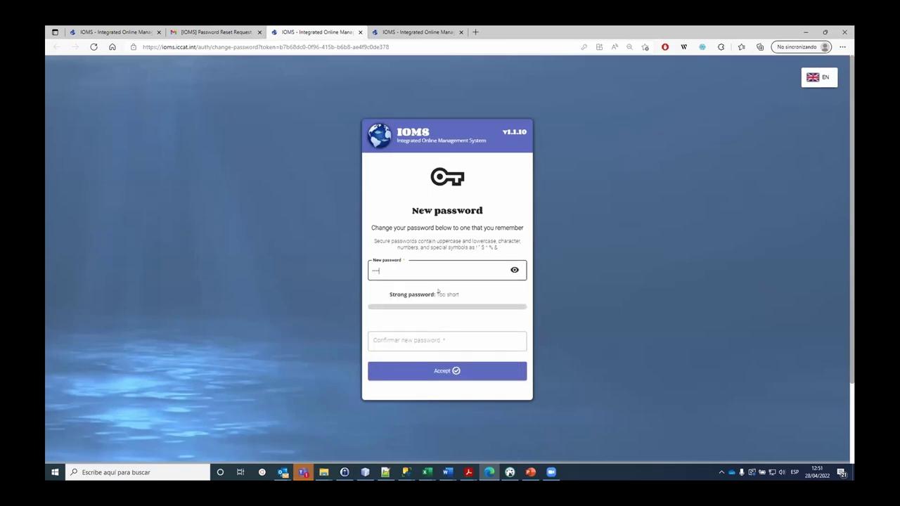
{"action": "type", "text": "*******"}
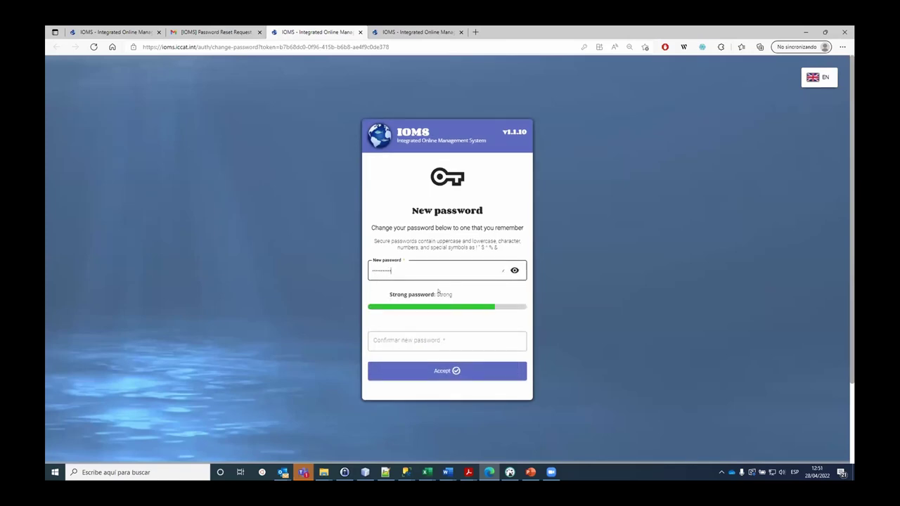
{"action": "left_click", "coordinate": [424, 334]}
{"action": "type", "text": "**********"}
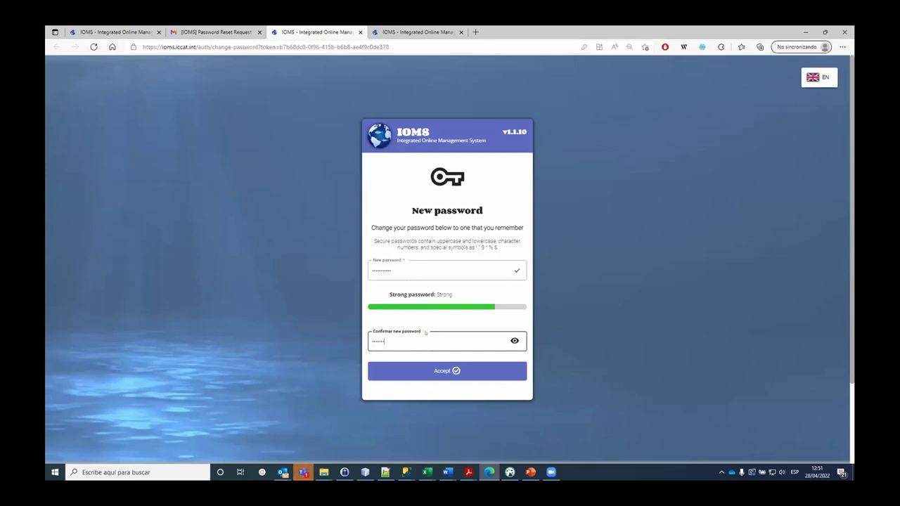
{"action": "left_click", "coordinate": [452, 371]}
Step: Log in to the demo account using its e-mail and the newly set password
{"action": "left_click", "coordinate": [443, 326]}
{"action": "left_click", "coordinate": [411, 291]}
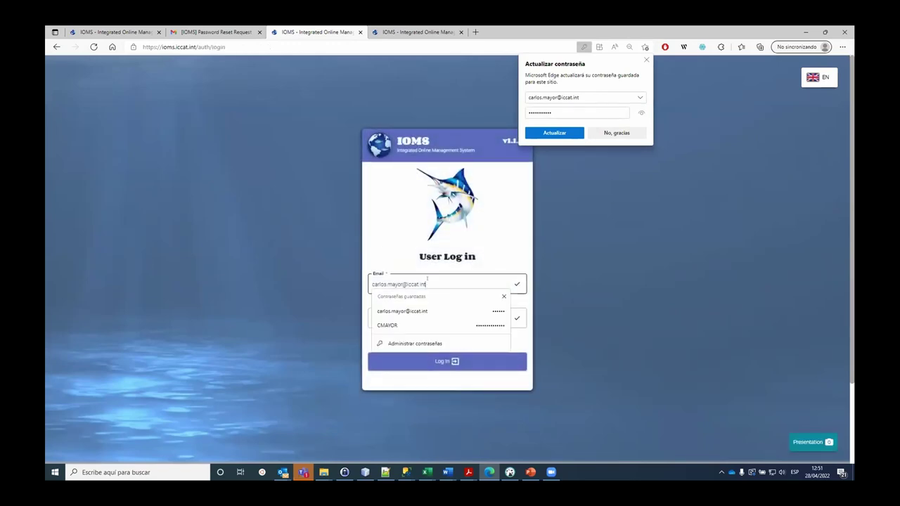
{"action": "key", "text": "ctrl+a"}
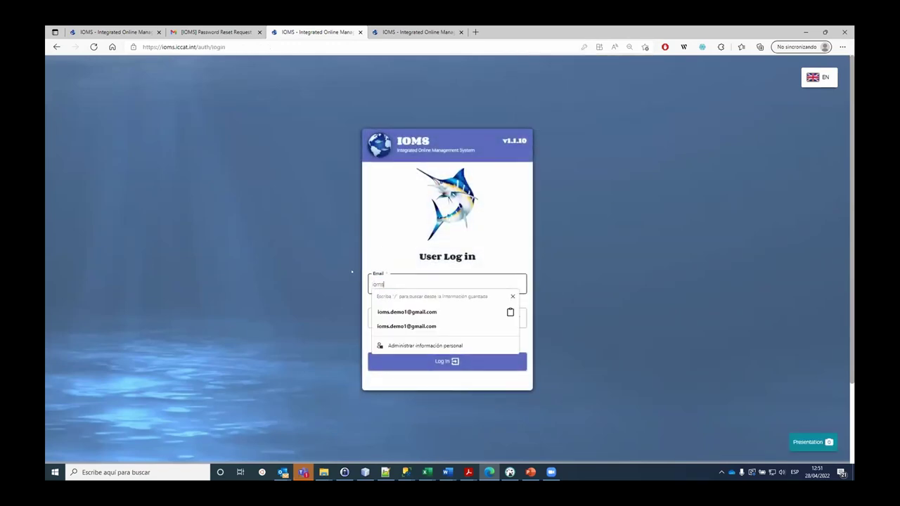
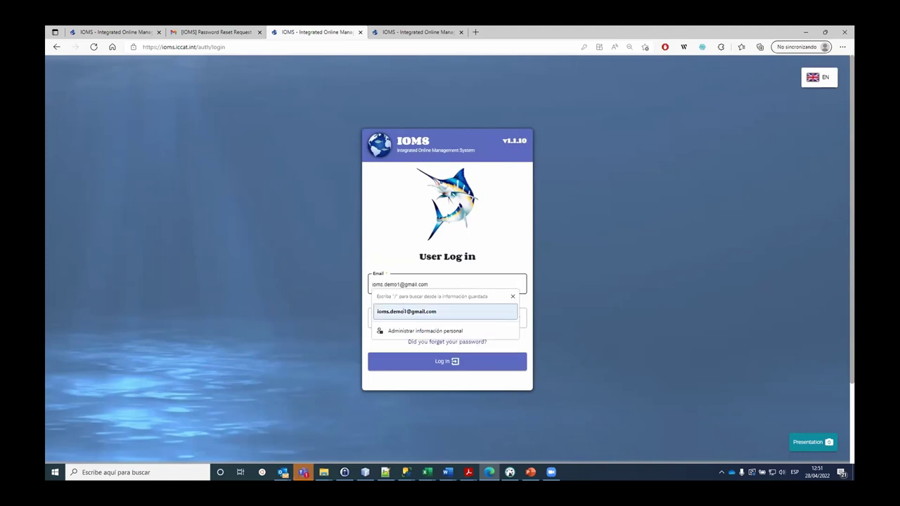
{"action": "left_click", "coordinate": [404, 311]}
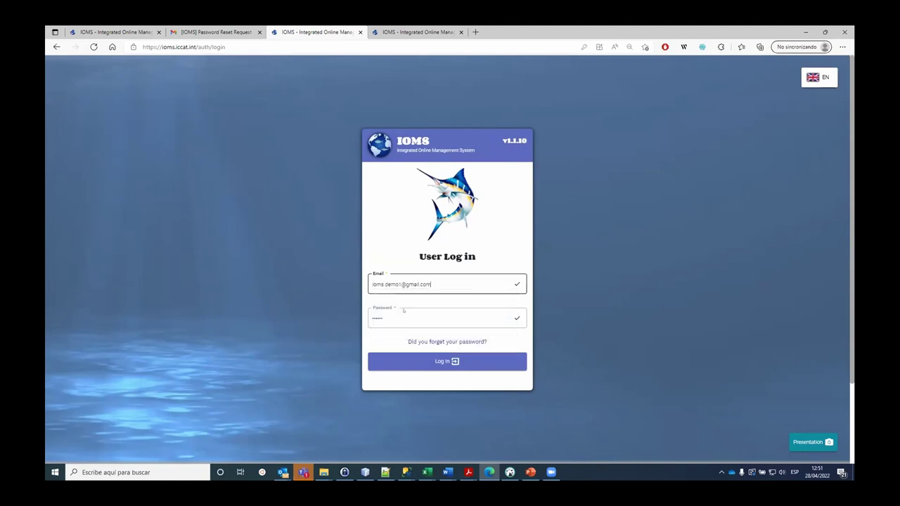
{"action": "left_click", "coordinate": [400, 312]}
{"action": "key", "text": "ctrl+a"}
{"action": "key", "text": "BackSpace"}
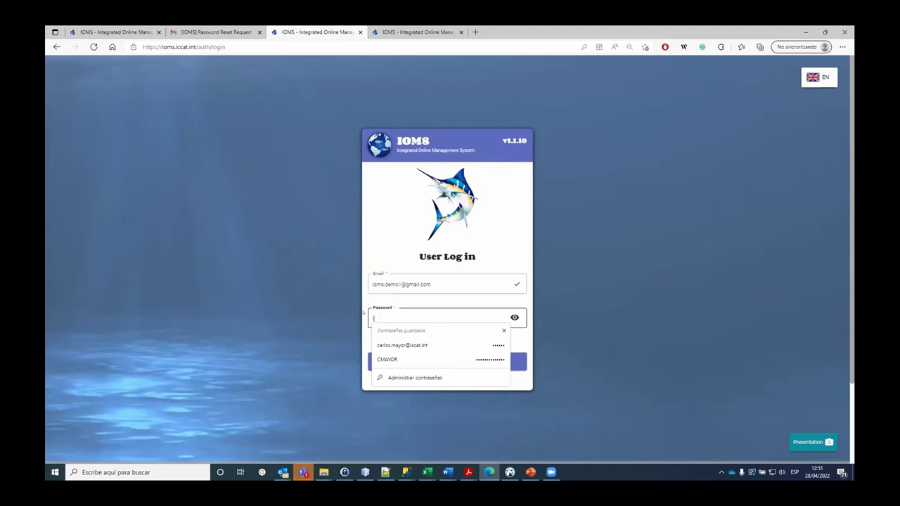
{"action": "type", "text": "••••••••••"}
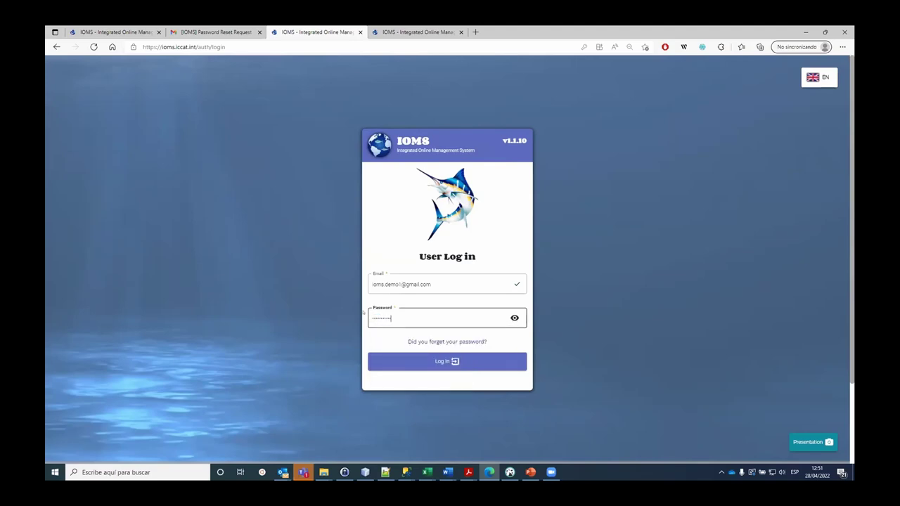
{"action": "left_click", "coordinate": [463, 363]}
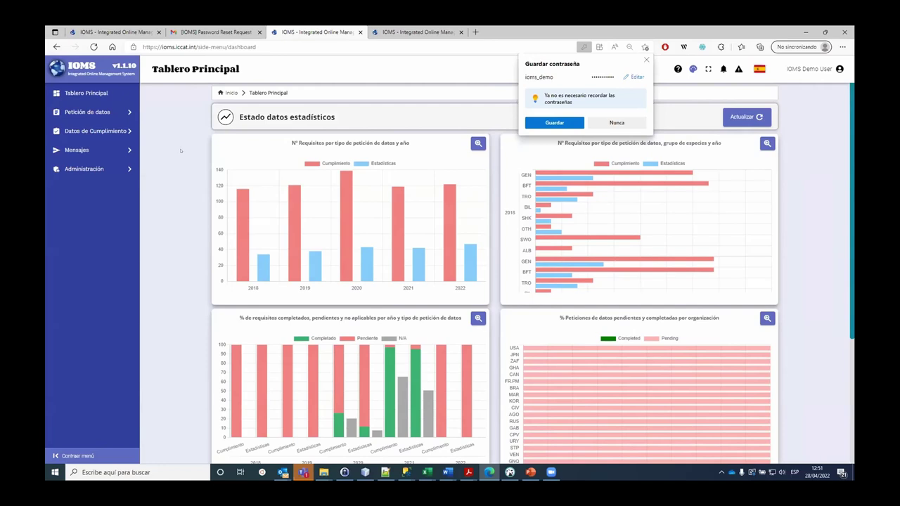
Step: Decline the browser's offer to save the demo account's password
{"action": "left_click", "coordinate": [616, 123]}
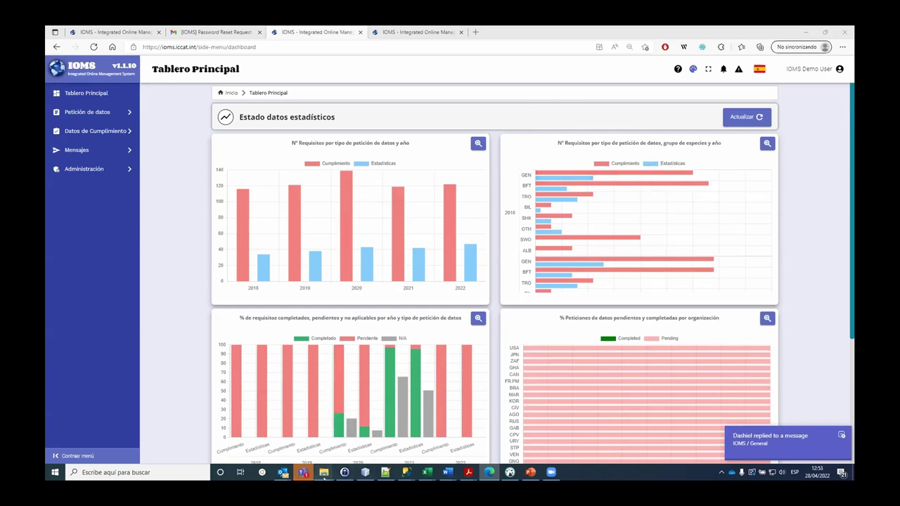
Step: Bring the presentations Explorer window forward, maximize it, and open ownCloud > OnLine_Reporting_WG > training > WShop202201 > data
{"action": "mouse_move", "coordinate": [329, 480]}
{"action": "left_click", "coordinate": [406, 432]}
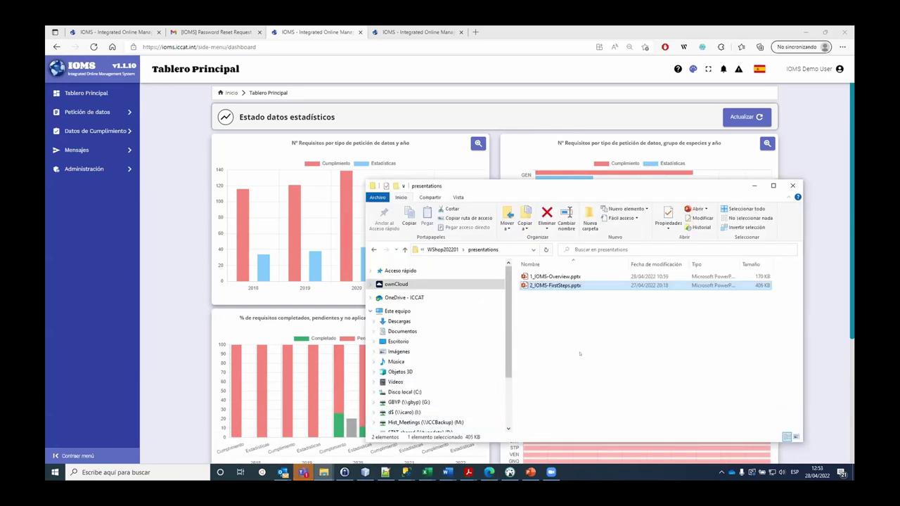
{"action": "left_click", "coordinate": [772, 186]}
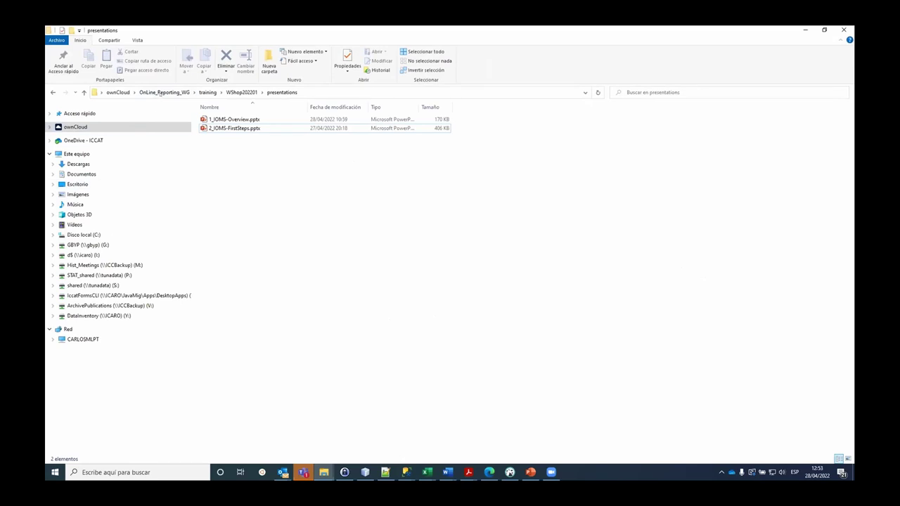
{"action": "left_click", "coordinate": [117, 92]}
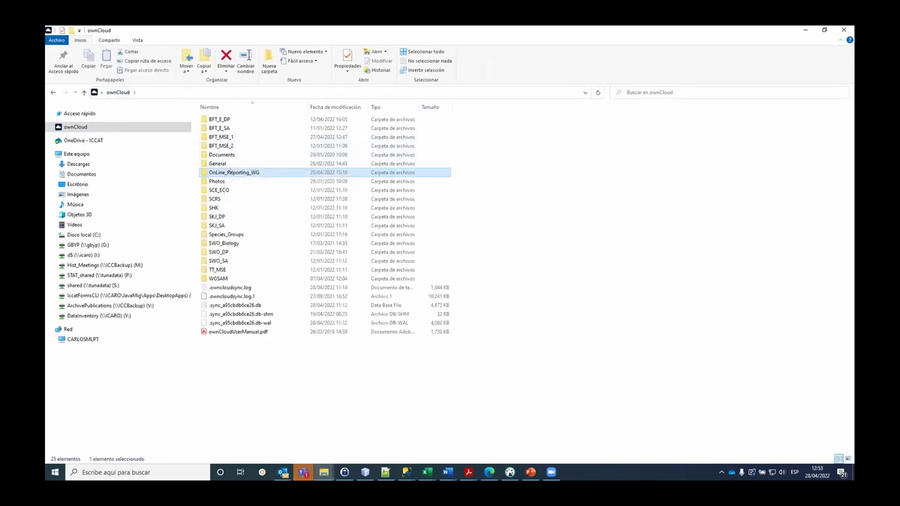
{"action": "double_click", "coordinate": [228, 172]}
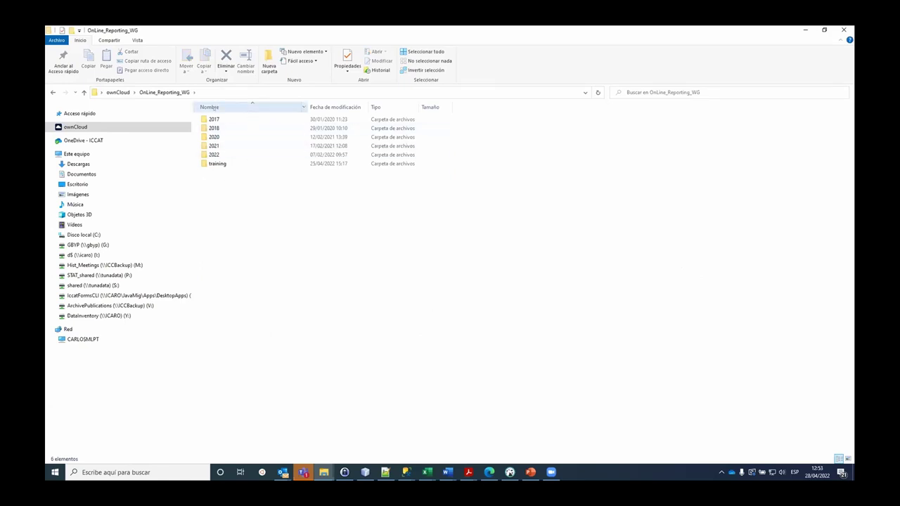
{"action": "double_click", "coordinate": [217, 163]}
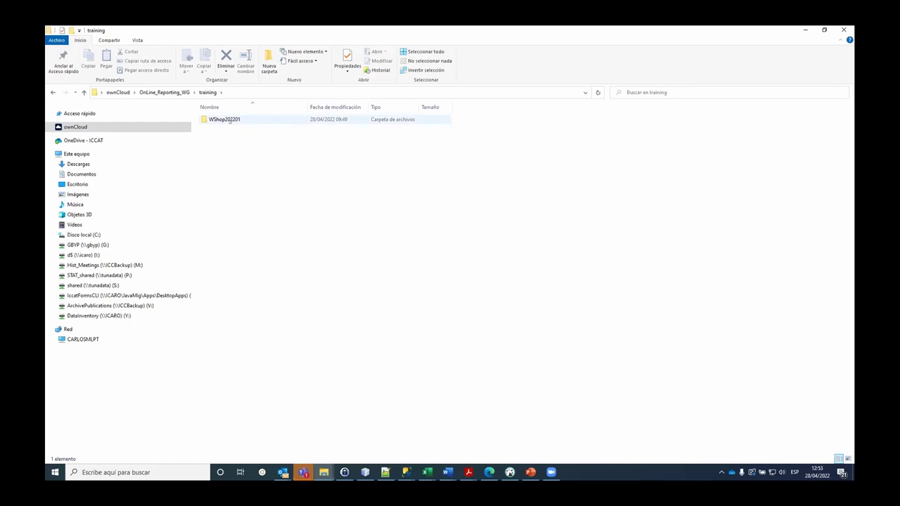
{"action": "double_click", "coordinate": [230, 121]}
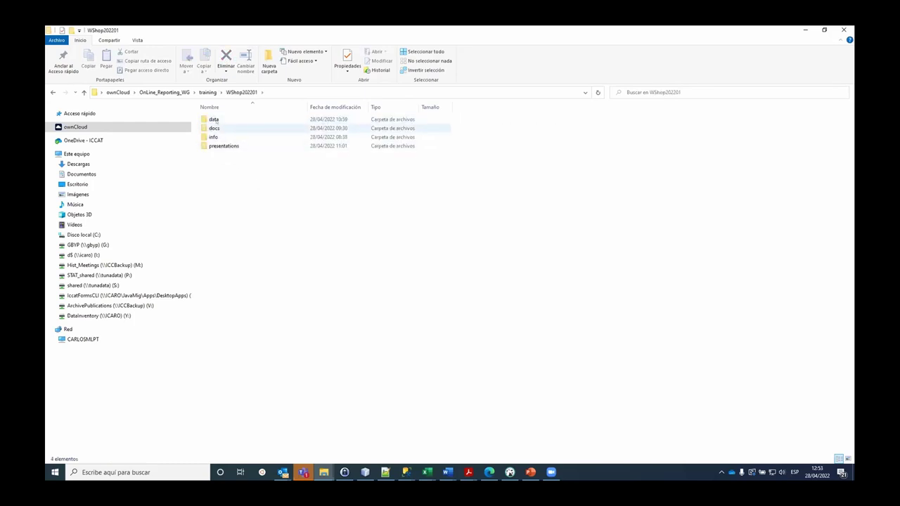
{"action": "left_click", "coordinate": [222, 121]}
{"action": "double_click", "coordinate": [222, 121]}
Step: Open IOMS_regUsers_v1.xlsx, review its active-users pivot, and switch back to IOMS in Edge
{"action": "double_click", "coordinate": [239, 119]}
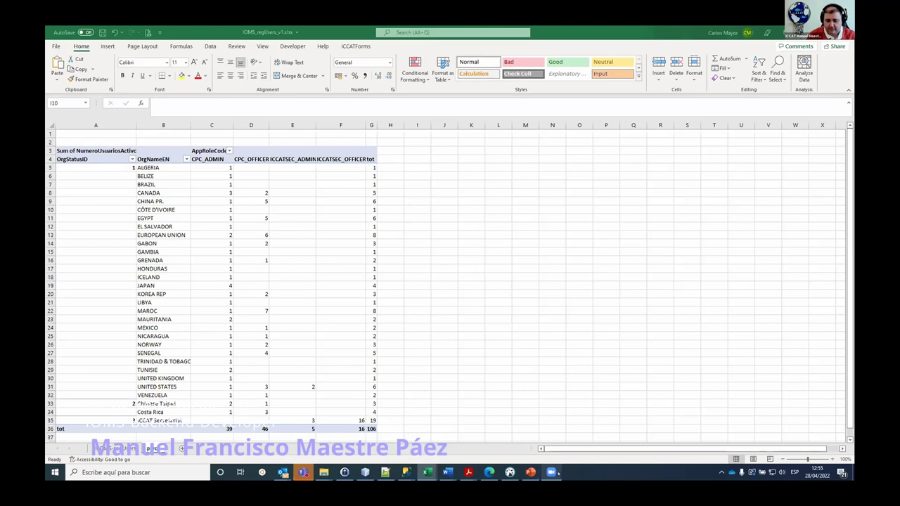
{"action": "mouse_move", "coordinate": [530, 472]}
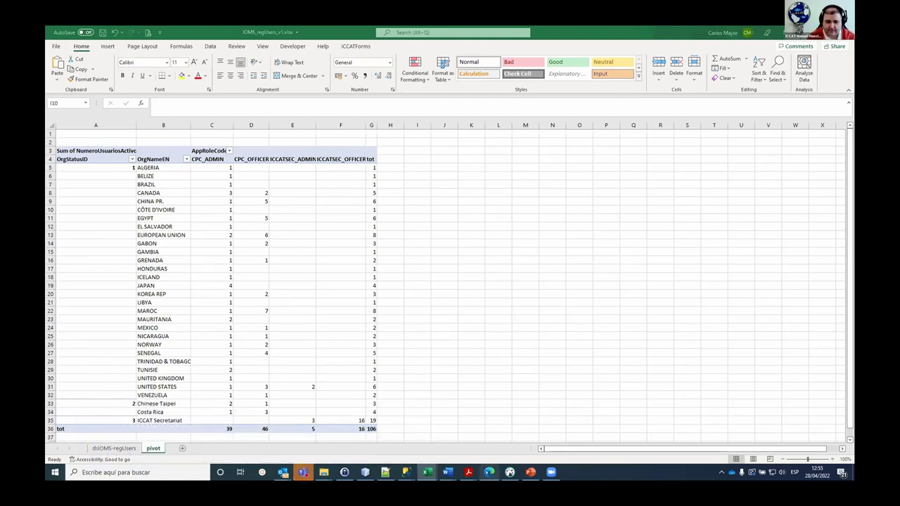
{"action": "left_click", "coordinate": [489, 470]}
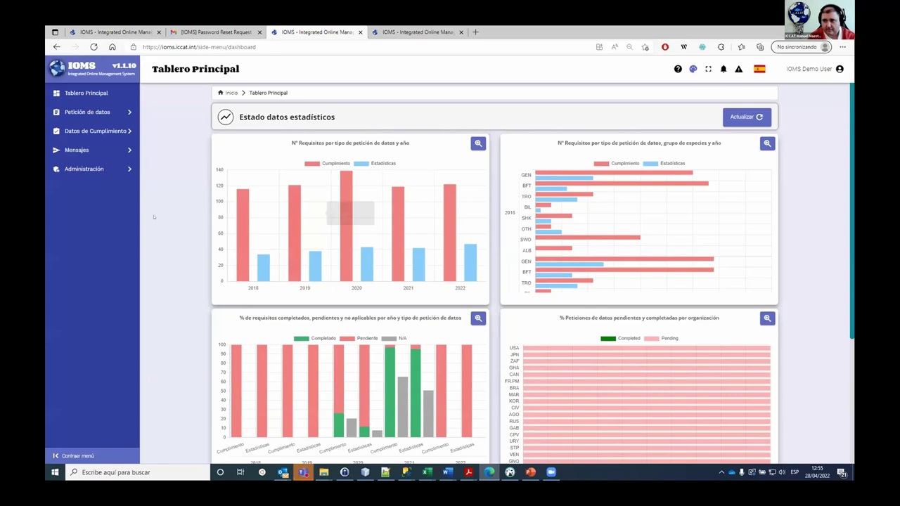
Step: Look at the Administración page, return to Tablero Principal, and sign out with Cerrar sesión
{"action": "left_click", "coordinate": [83, 169]}
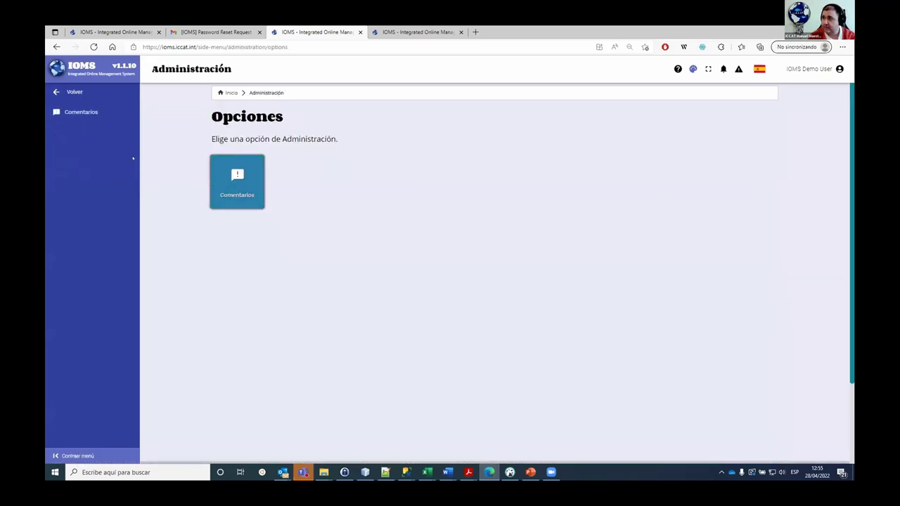
{"action": "left_click", "coordinate": [57, 92]}
{"action": "left_click", "coordinate": [839, 68]}
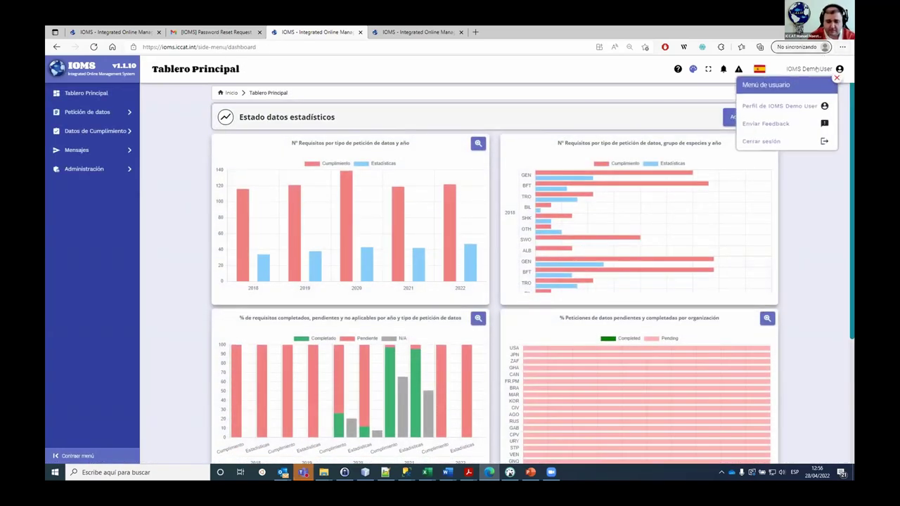
{"action": "left_click", "coordinate": [797, 143]}
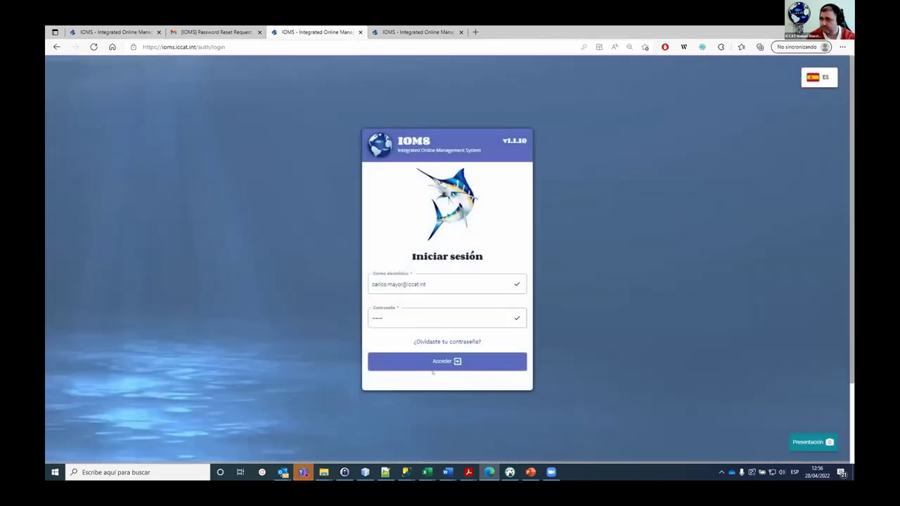
Step: Log in as administrator, select then deselect the IOMS Demo User row under Users, and return to the dashboard
{"action": "left_click", "coordinate": [440, 360]}
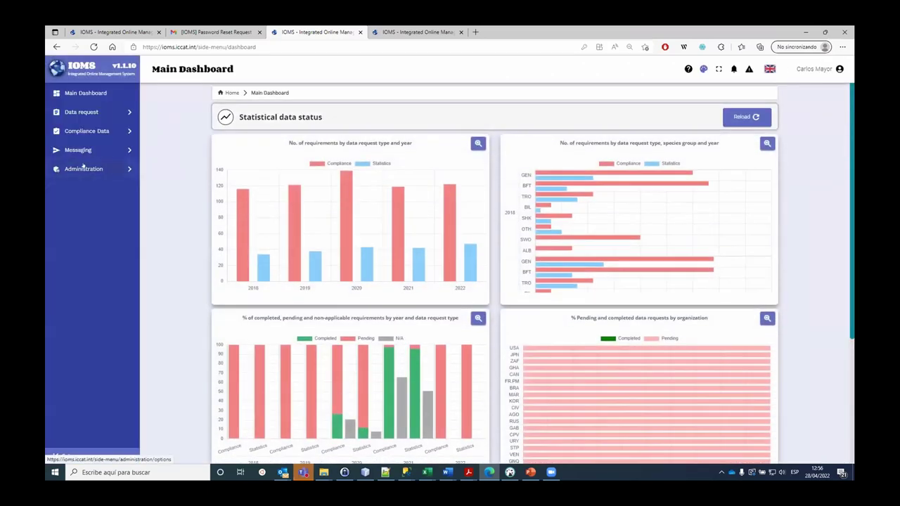
{"action": "left_click", "coordinate": [82, 167]}
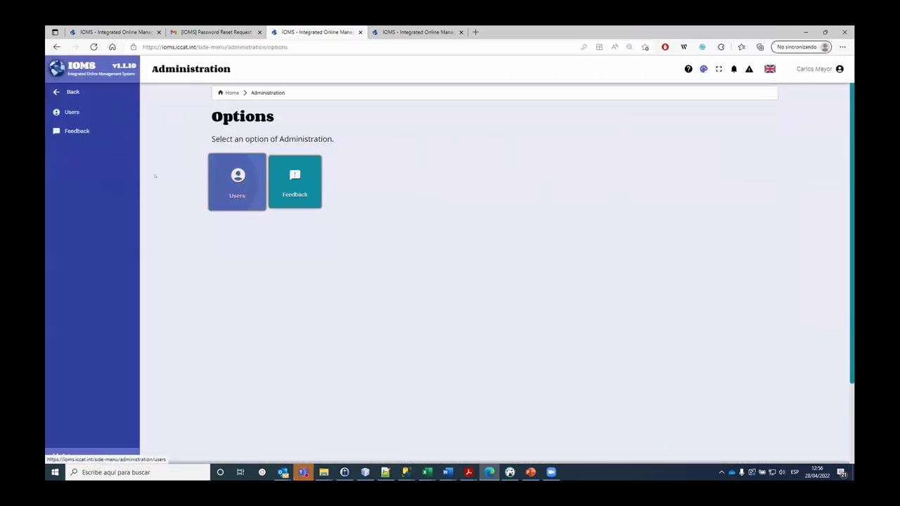
{"action": "left_click", "coordinate": [223, 182]}
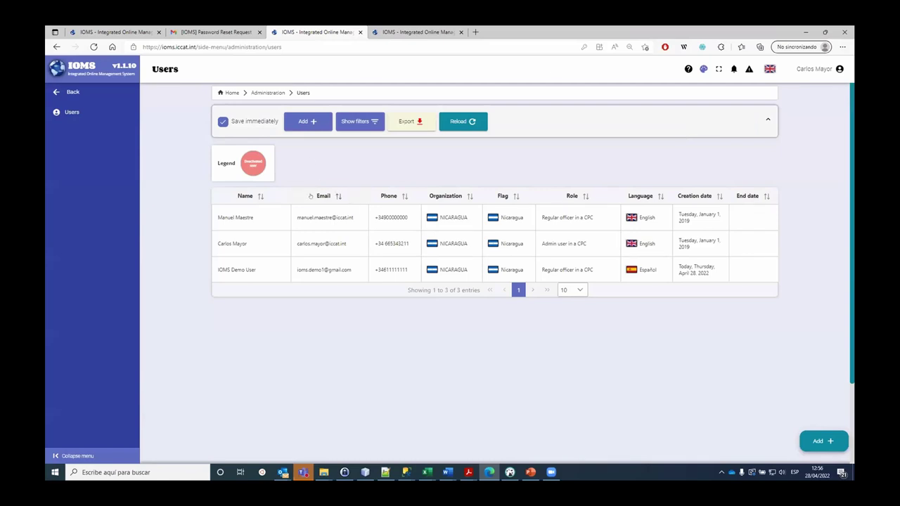
{"action": "left_click", "coordinate": [230, 260]}
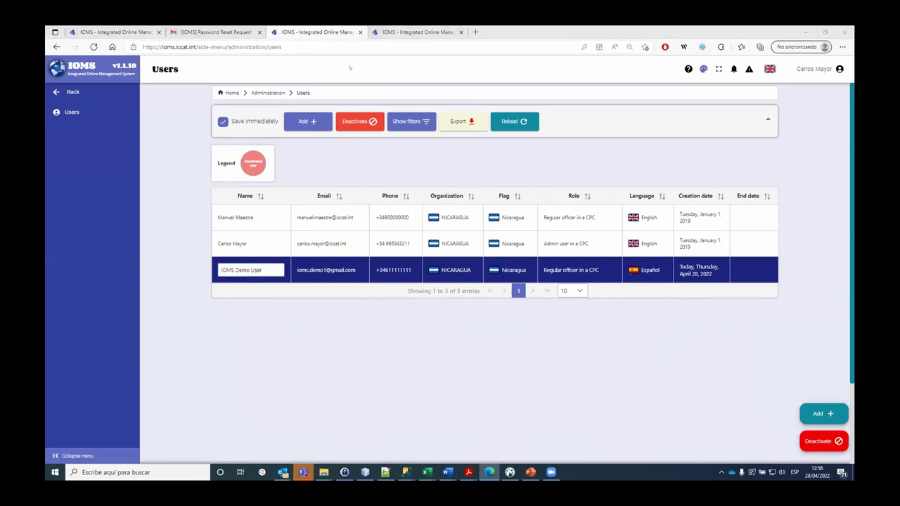
{"action": "left_click", "coordinate": [154, 130]}
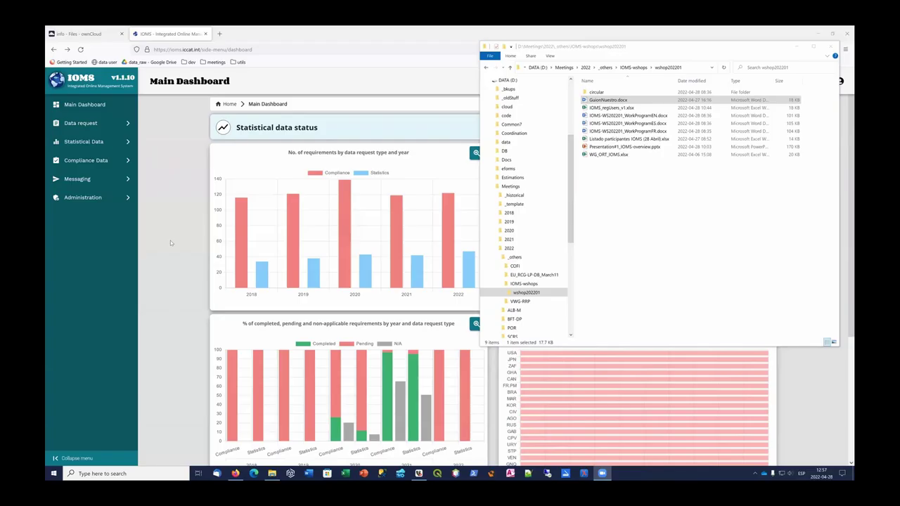
{"action": "left_click", "coordinate": [170, 240]}
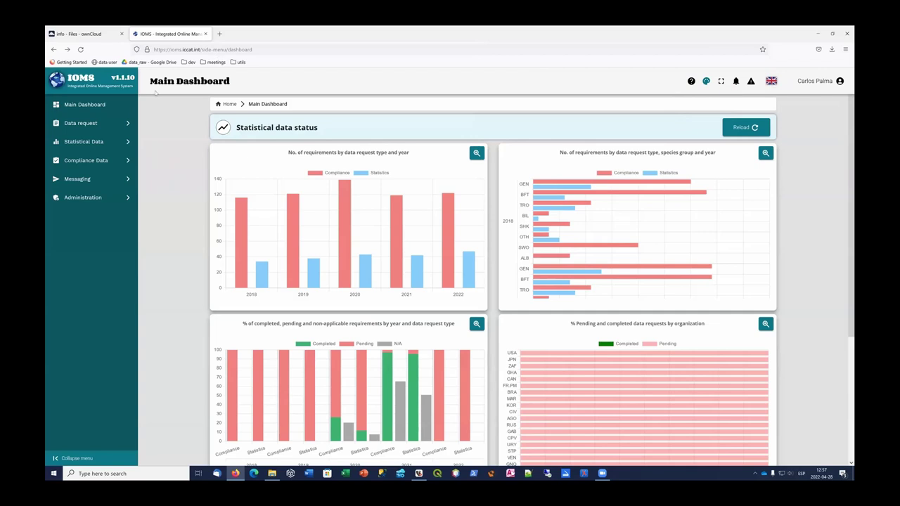
Step: Sign out of the administrator account and sign back in to reload the English Main Dashboard
{"action": "left_click", "coordinate": [840, 80]}
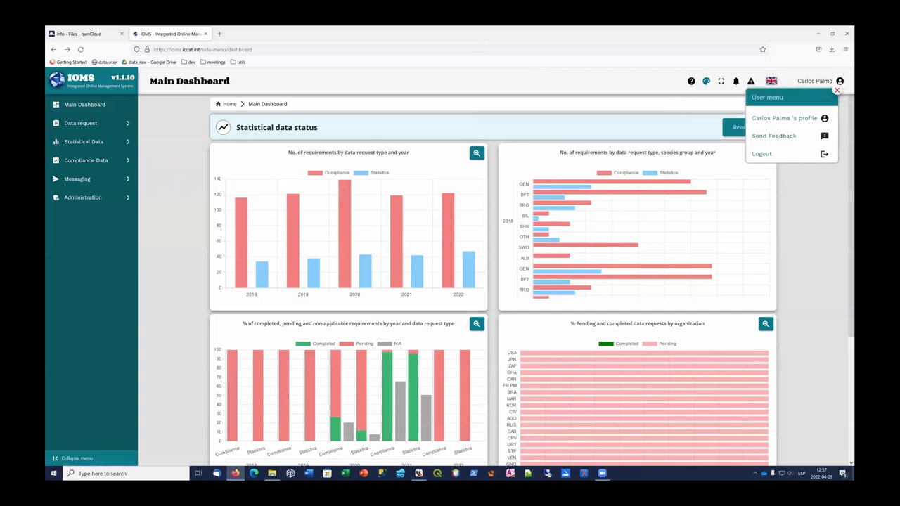
{"action": "left_click", "coordinate": [761, 154]}
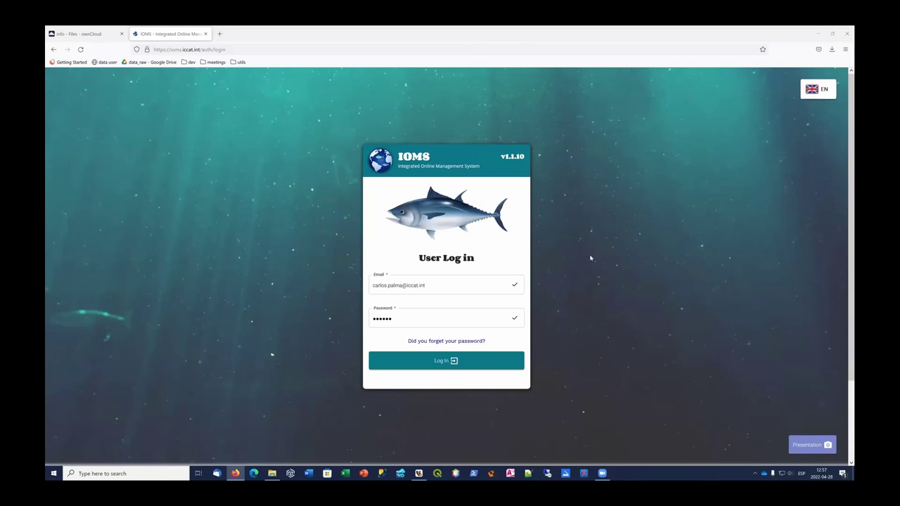
{"action": "left_click", "coordinate": [441, 361]}
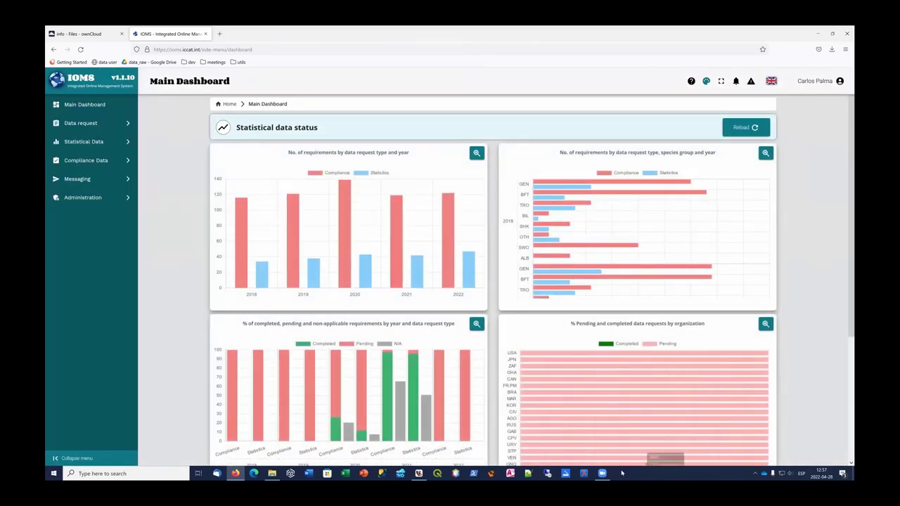
{"action": "mouse_move", "coordinate": [604, 474]}
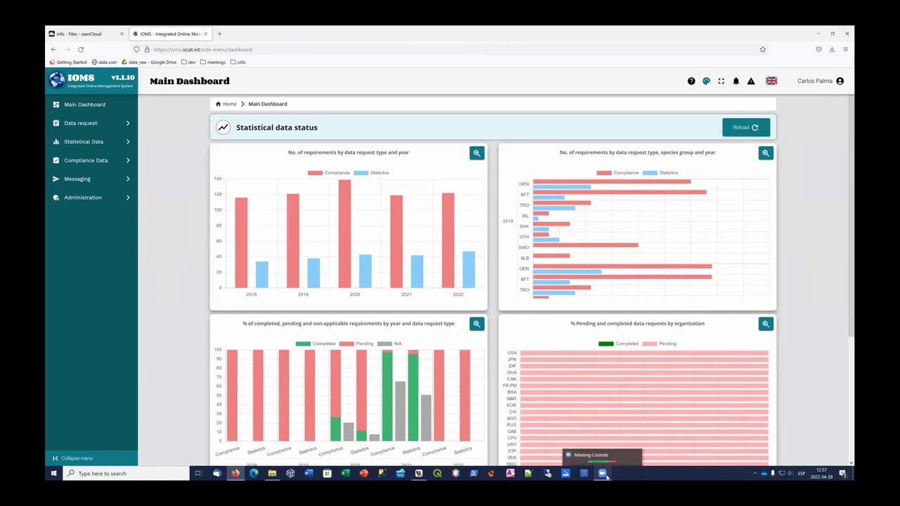
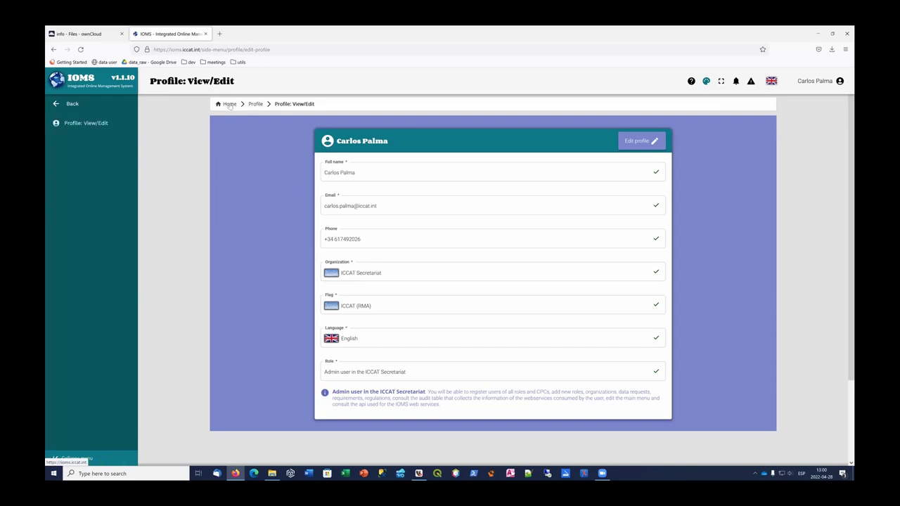
Step: Open the Administration Roles page listing seven roles from ICCATSEC_ADMIN to ICCAT_CHAIR
{"action": "left_click", "coordinate": [72, 104]}
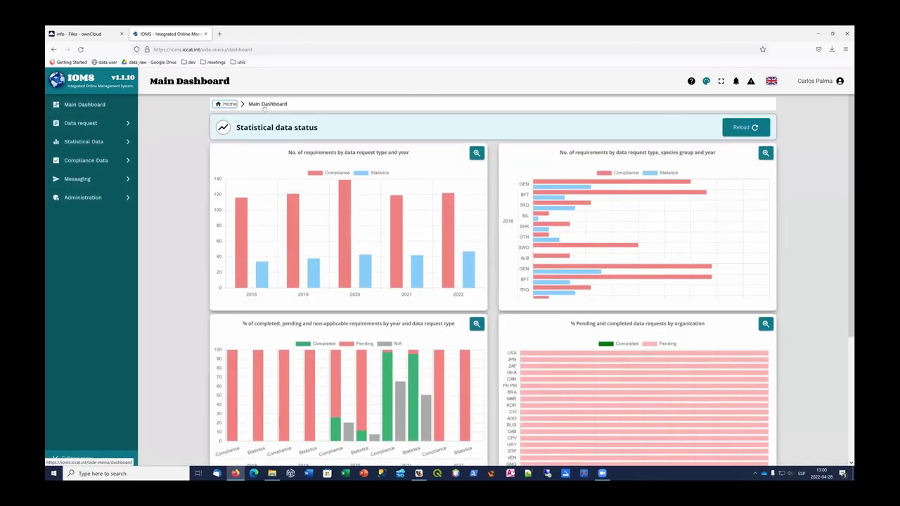
{"action": "left_click", "coordinate": [88, 201]}
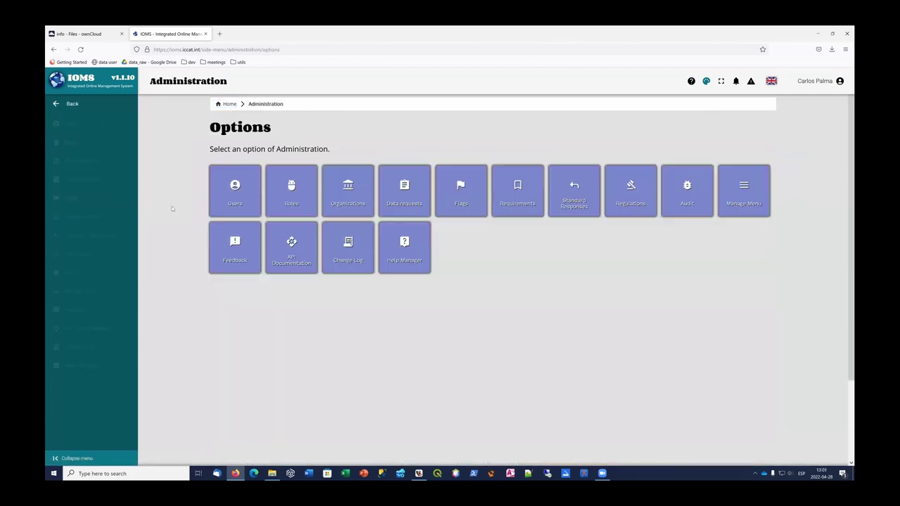
{"action": "left_click", "coordinate": [291, 190]}
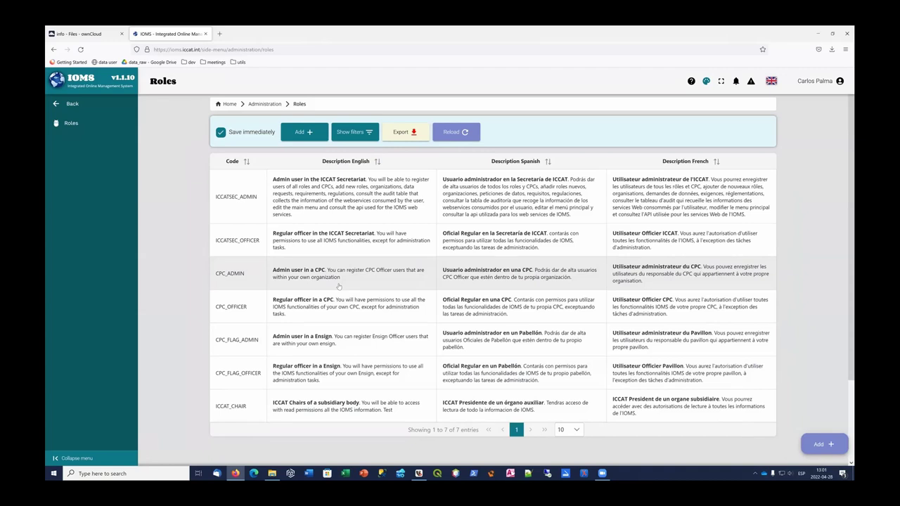
Step: Uncheck 'Save immediately' for role edits and return to the Administration options
{"action": "left_click", "coordinate": [220, 198]}
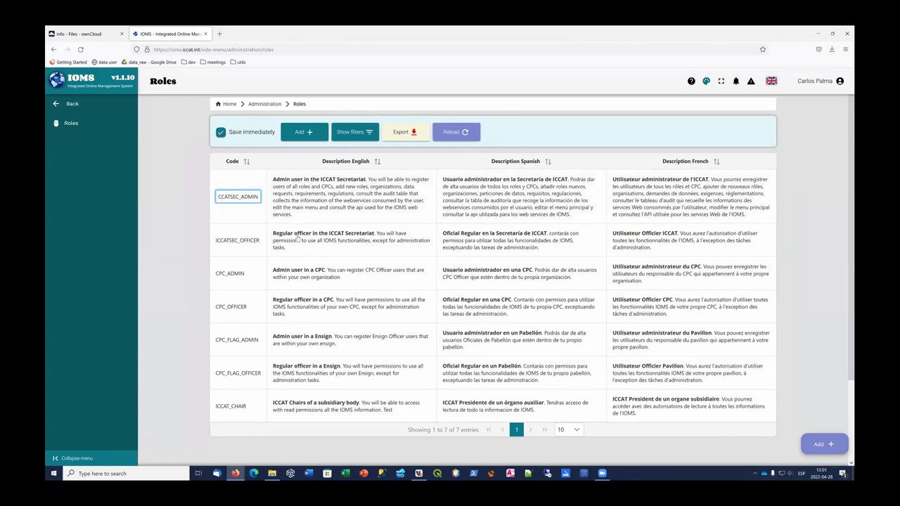
{"action": "left_click", "coordinate": [221, 132]}
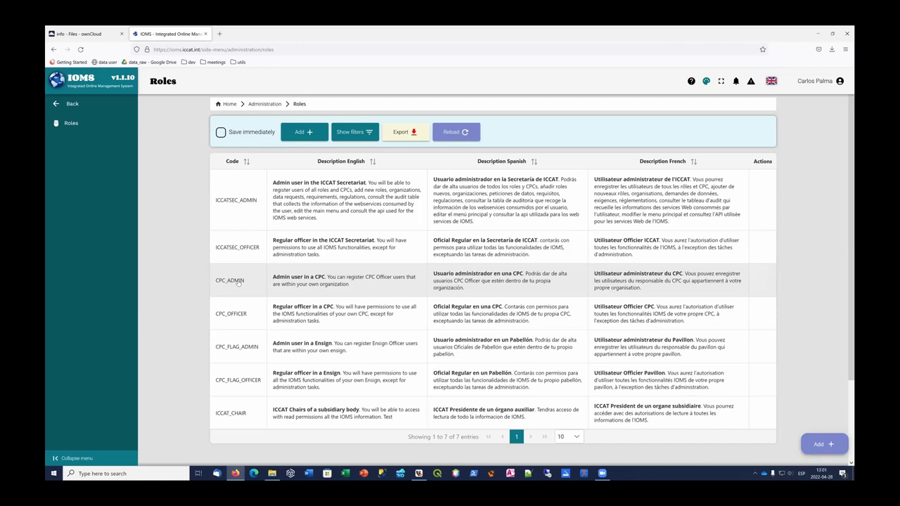
{"action": "left_click", "coordinate": [58, 105]}
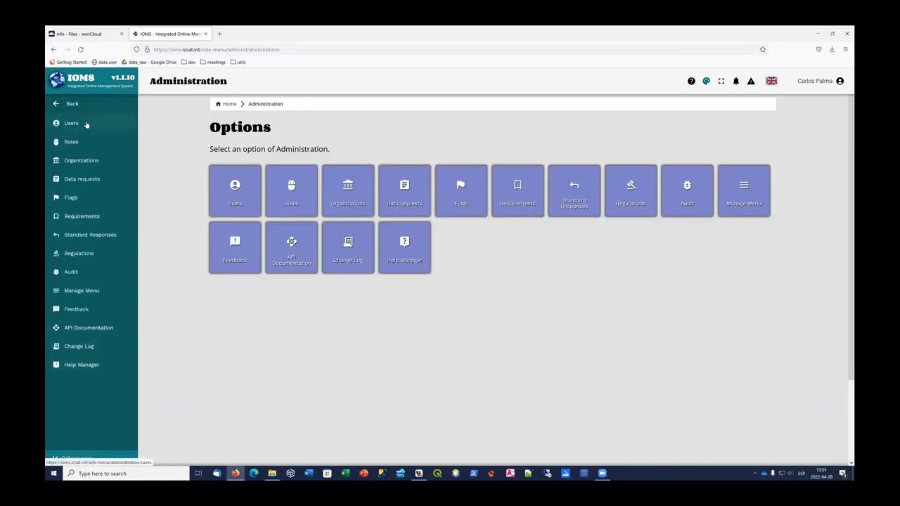
{"action": "left_click", "coordinate": [58, 104]}
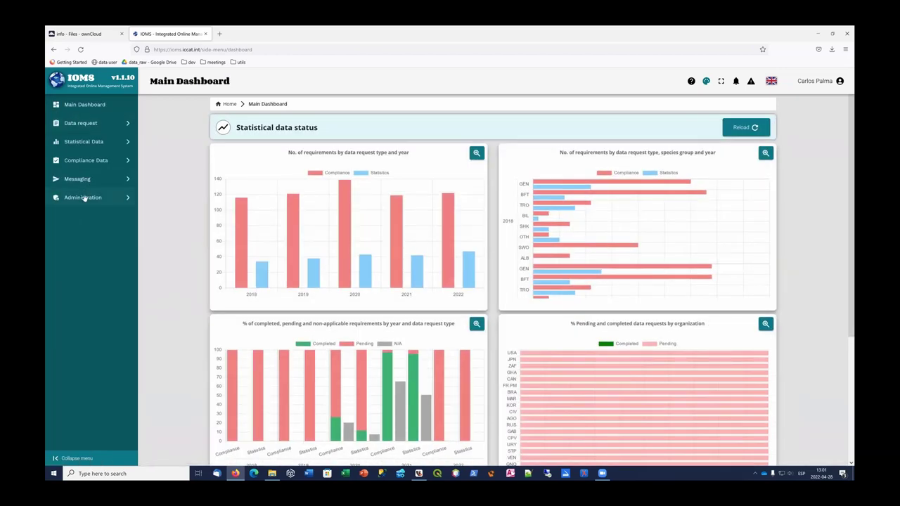
{"action": "left_click", "coordinate": [82, 198]}
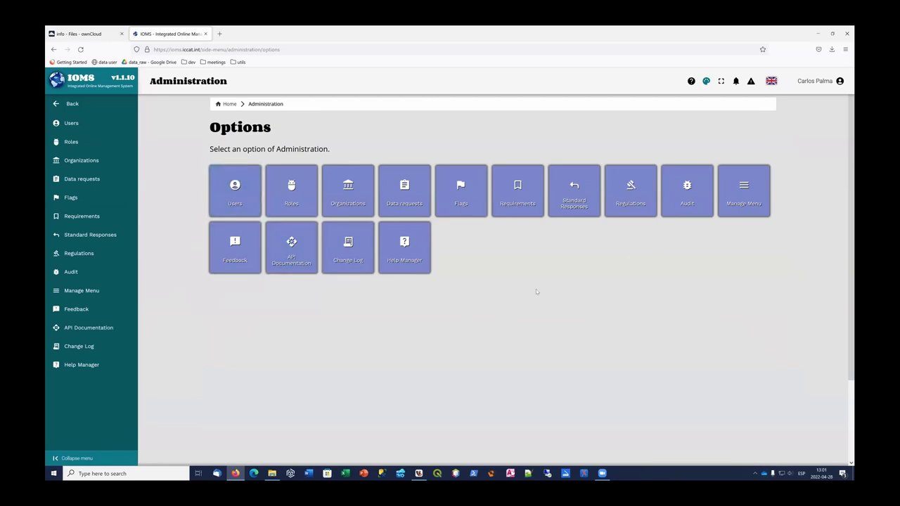
{"action": "left_click", "coordinate": [815, 81]}
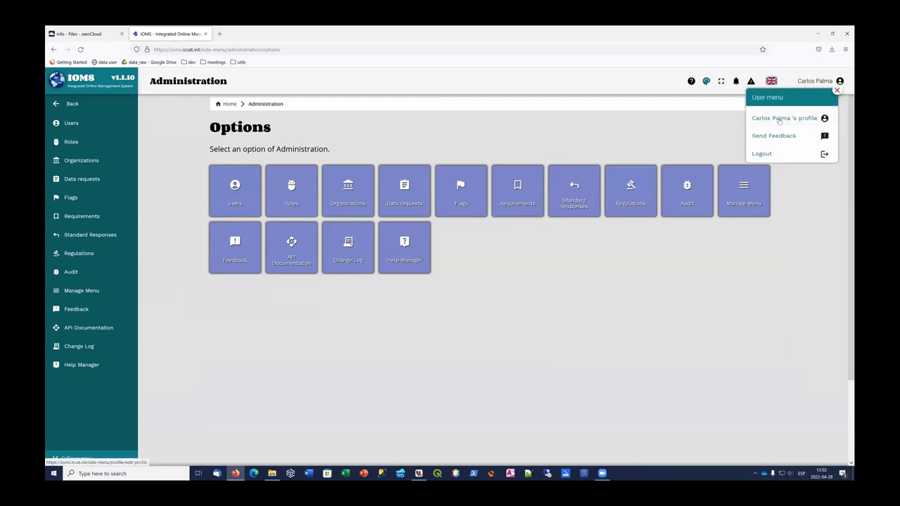
{"action": "left_click", "coordinate": [779, 121]}
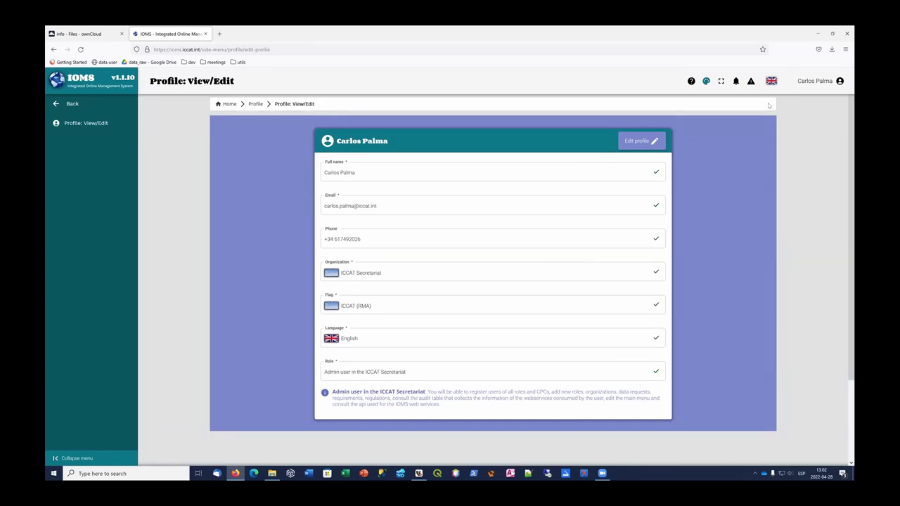
{"action": "left_click", "coordinate": [58, 105]}
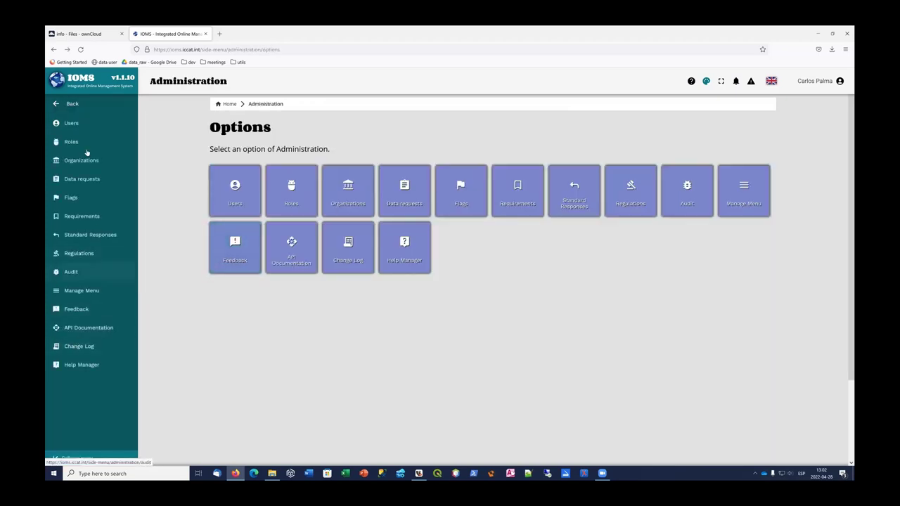
{"action": "left_click", "coordinate": [58, 104]}
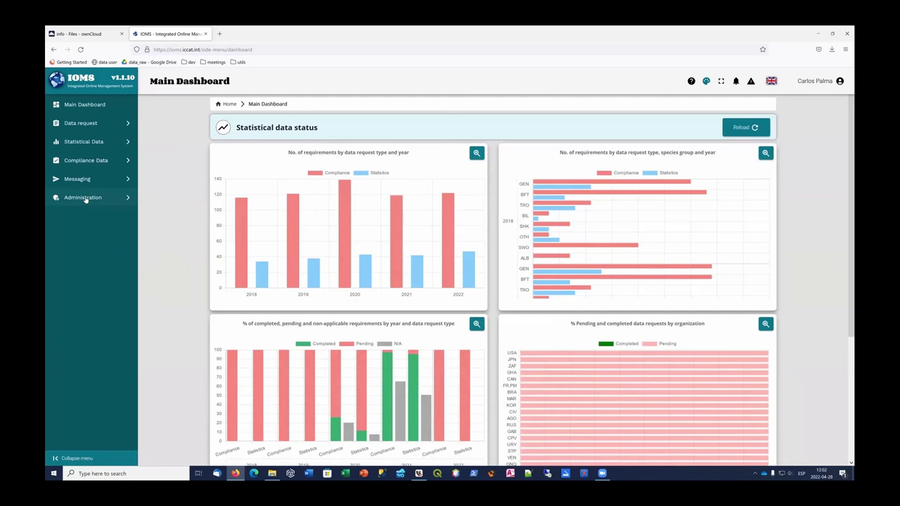
{"action": "left_click", "coordinate": [91, 198]}
{"action": "left_click", "coordinate": [812, 82]}
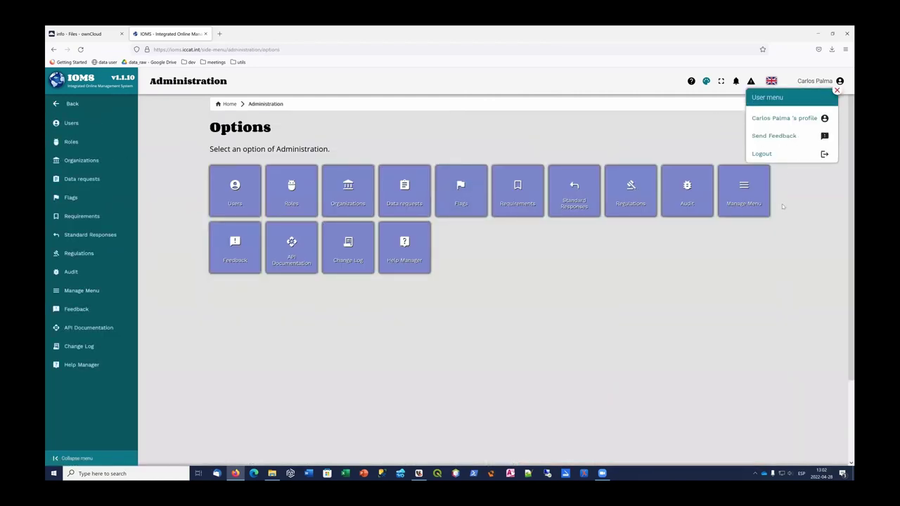
{"action": "left_click", "coordinate": [783, 206]}
Step: Reload and view the profile: Admin user in a CPC, EUROPEAN UNION, flag EU.Portugal
{"action": "left_click", "coordinate": [80, 49]}
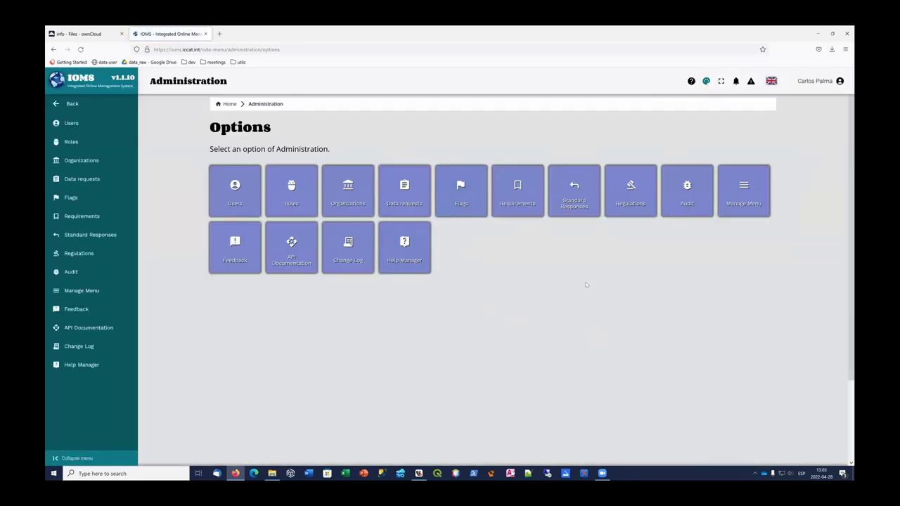
{"action": "left_click", "coordinate": [803, 79]}
{"action": "left_click", "coordinate": [771, 81]}
{"action": "left_click", "coordinate": [812, 81]}
{"action": "left_click", "coordinate": [812, 81]}
{"action": "left_click", "coordinate": [804, 81]}
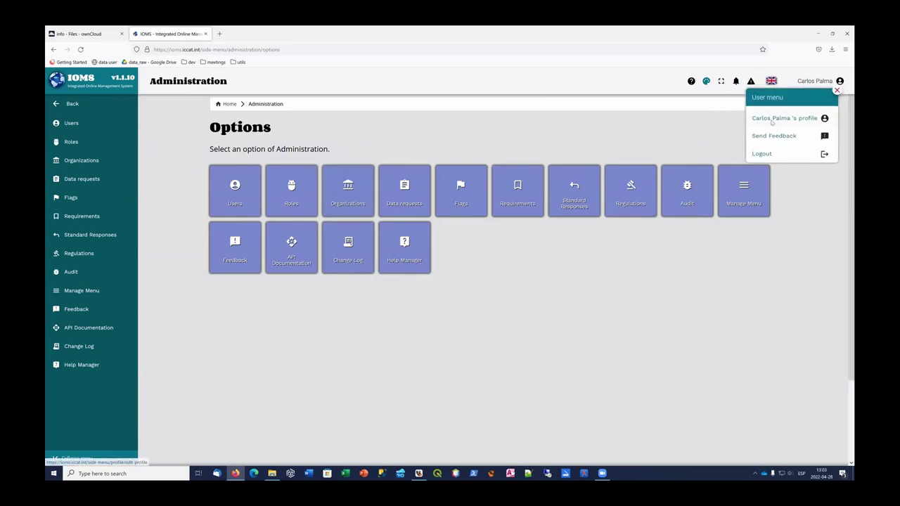
{"action": "left_click", "coordinate": [769, 121]}
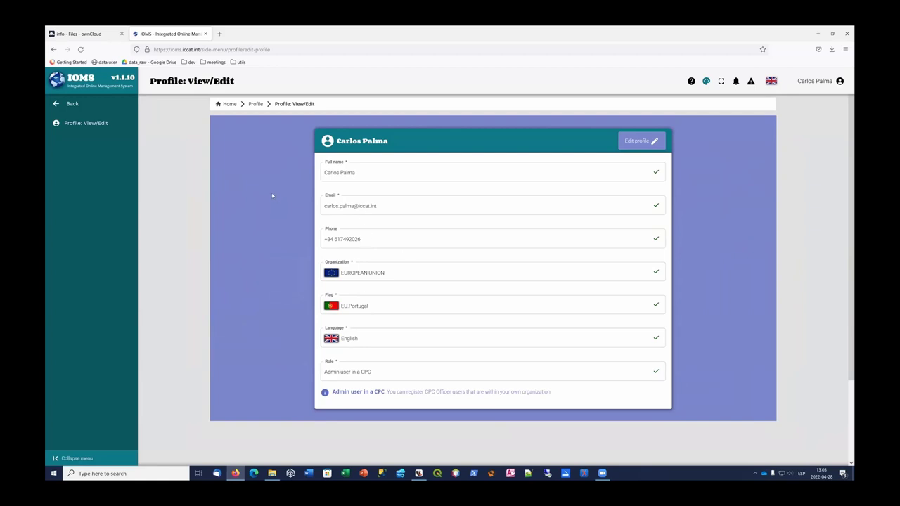
Step: Check the Users list in the reduced Administration options, then return to the Main Dashboard
{"action": "left_click", "coordinate": [225, 104]}
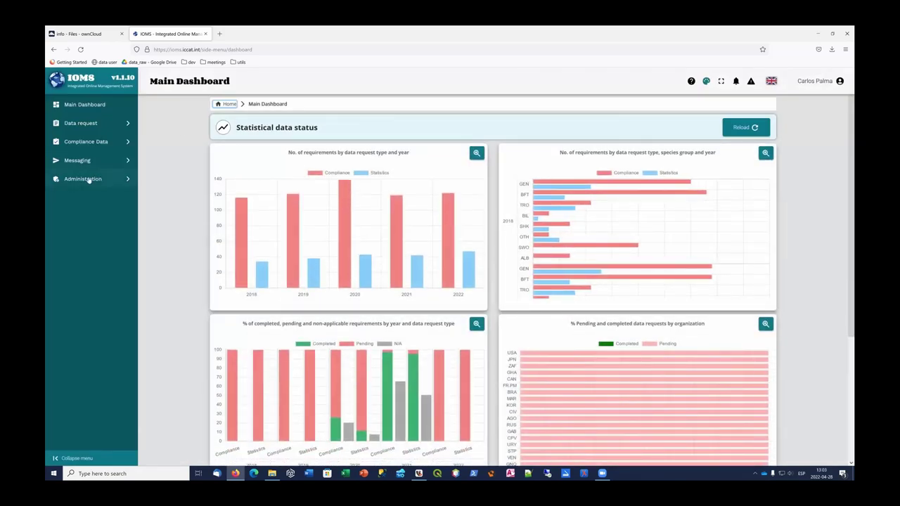
{"action": "left_click", "coordinate": [90, 179]}
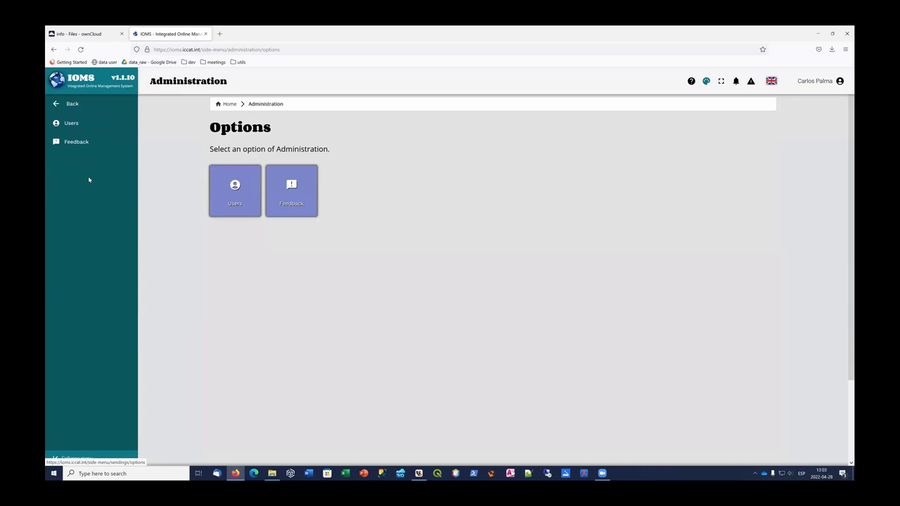
{"action": "left_click", "coordinate": [251, 183]}
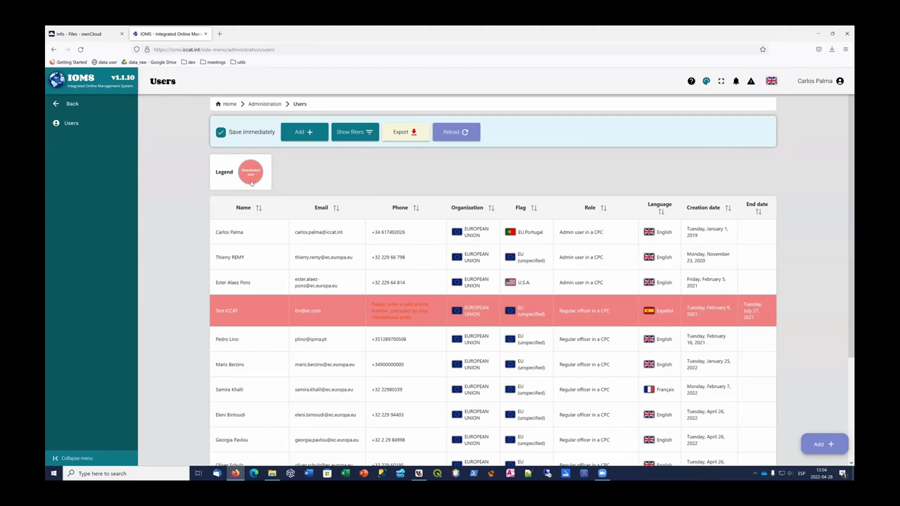
{"action": "left_click", "coordinate": [65, 105]}
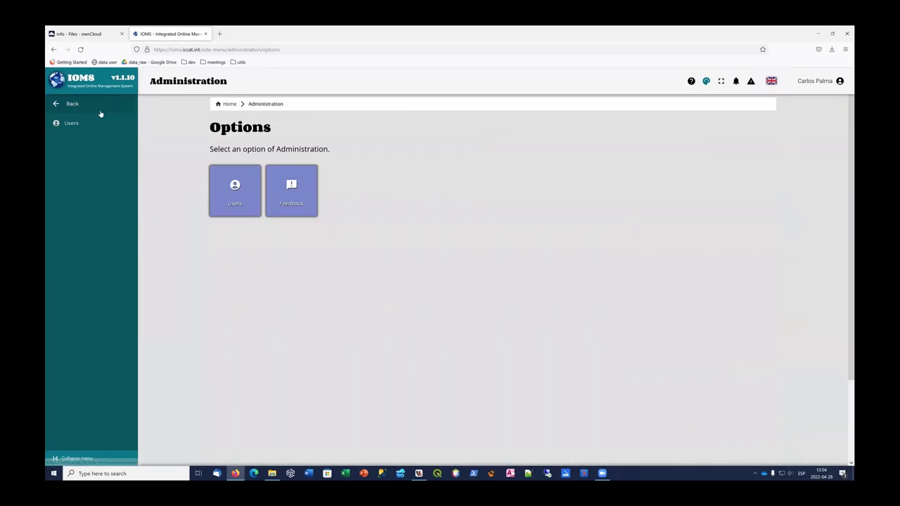
{"action": "left_click", "coordinate": [64, 104]}
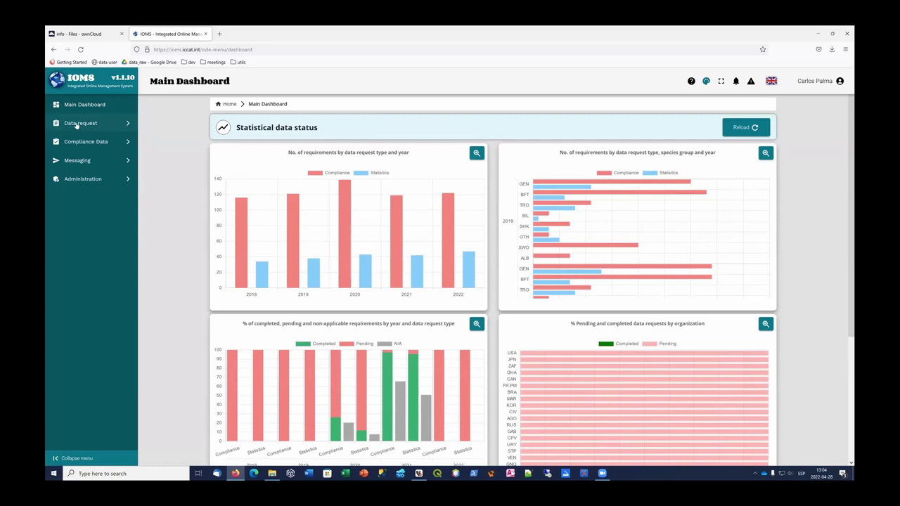
Step: Look at the Data request and Compliance Data options, returning to the dashboard each time
{"action": "left_click", "coordinate": [77, 125]}
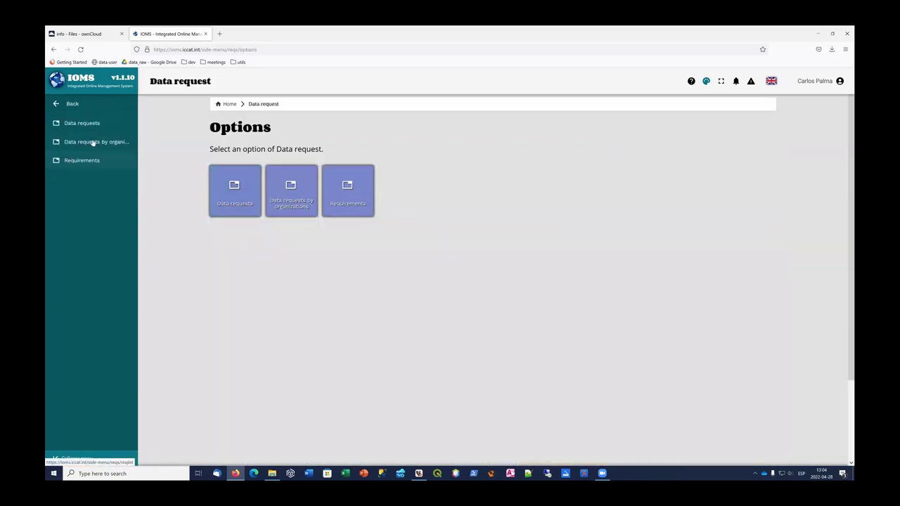
{"action": "left_click", "coordinate": [57, 105]}
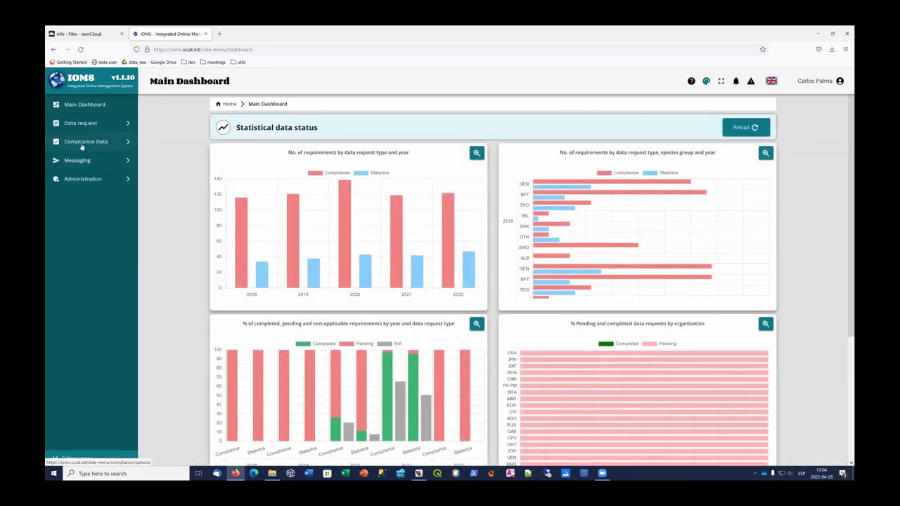
{"action": "left_click", "coordinate": [80, 144]}
{"action": "left_click", "coordinate": [70, 105]}
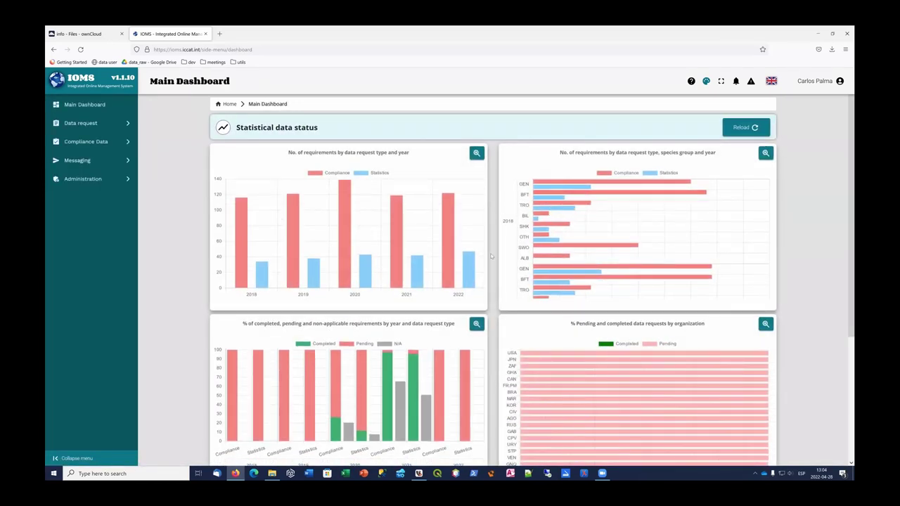
Step: Open the user account menu offering profile, Send Feedback and Logout
{"action": "left_click", "coordinate": [805, 82]}
{"action": "left_click", "coordinate": [804, 82]}
{"action": "left_click", "coordinate": [805, 82]}
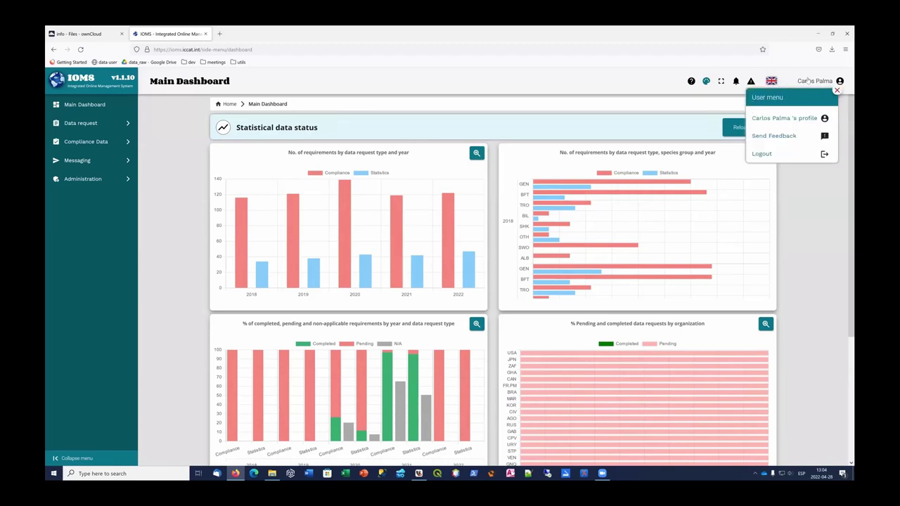
Step: Open the profile and reload it so the role shows Regular officer in a CPC
{"action": "left_click", "coordinate": [785, 117]}
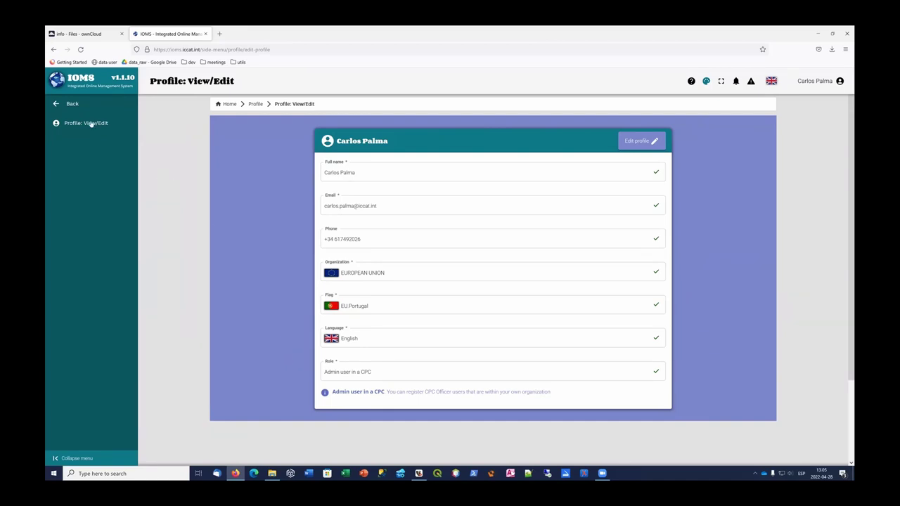
{"action": "left_click", "coordinate": [80, 49]}
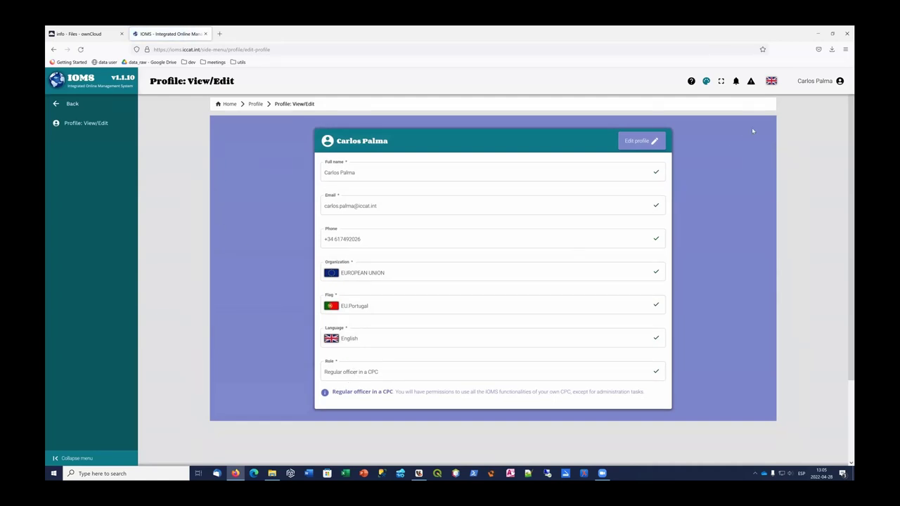
{"action": "left_click", "coordinate": [226, 103]}
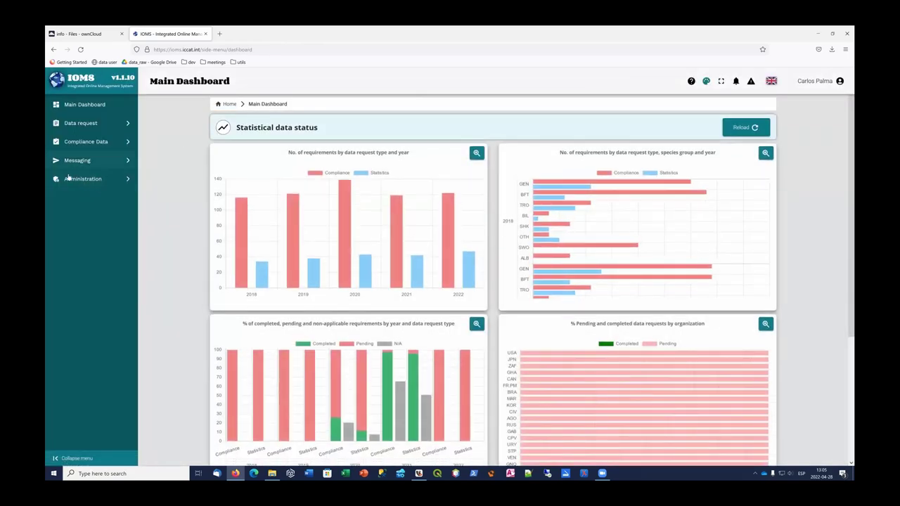
Step: View the Feedback list, the only Administration option left, then return to the Main Dashboard
{"action": "left_click", "coordinate": [79, 179]}
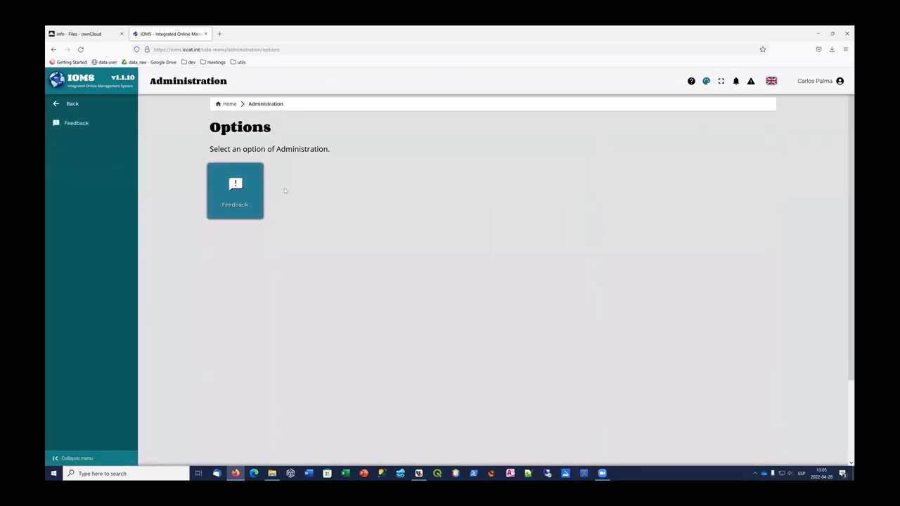
{"action": "left_click", "coordinate": [259, 202]}
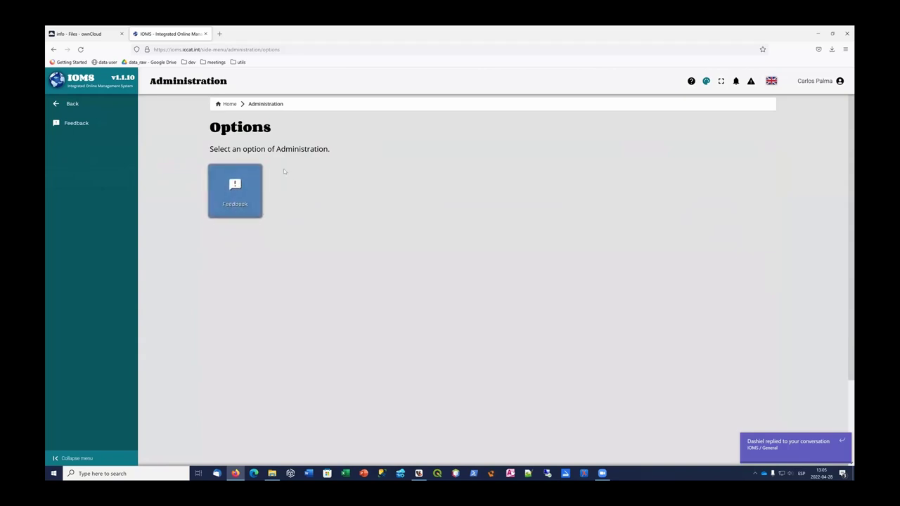
{"action": "left_click", "coordinate": [251, 168]}
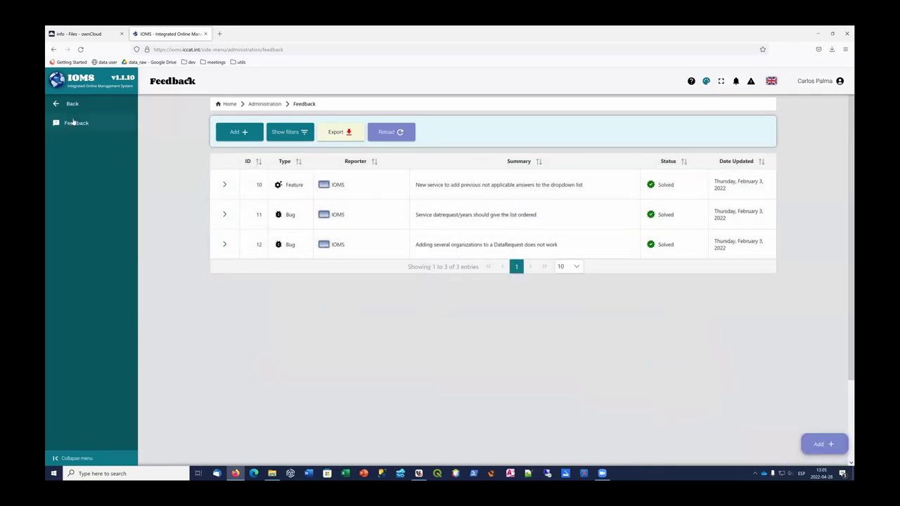
{"action": "left_click", "coordinate": [55, 104]}
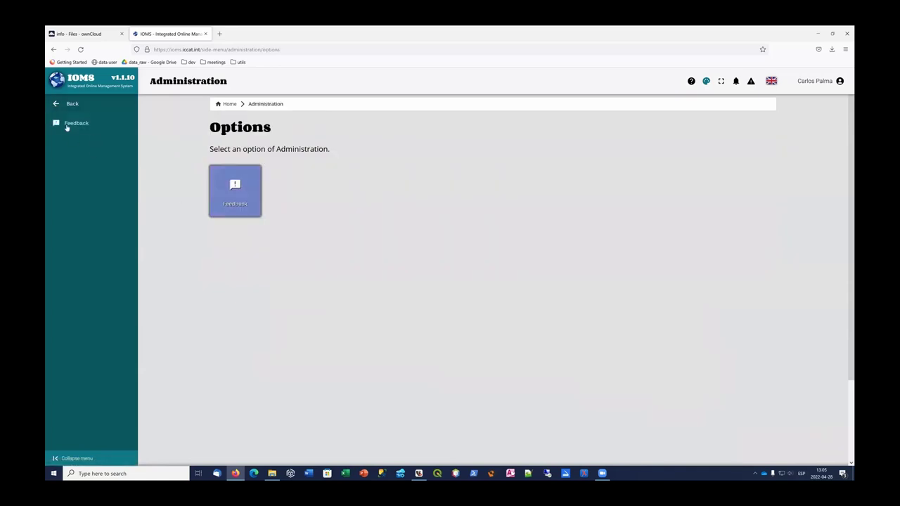
{"action": "left_click", "coordinate": [54, 105]}
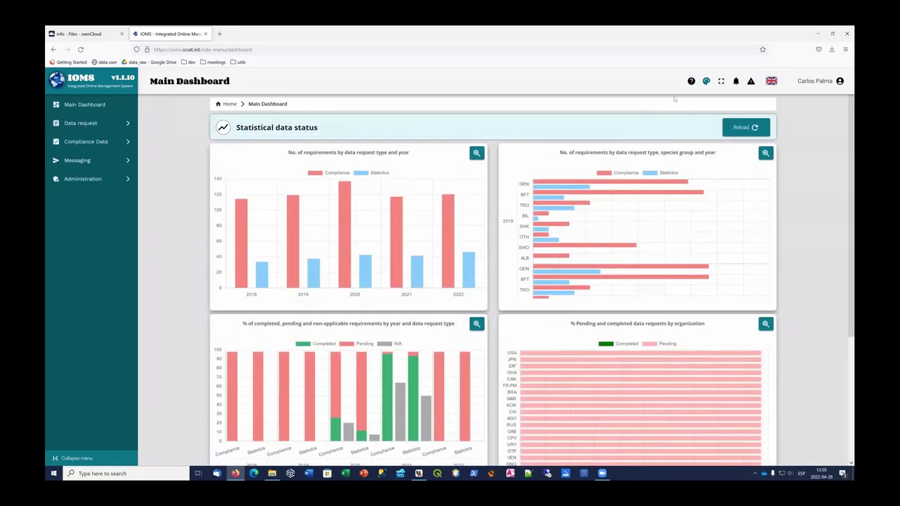
Step: Open the user account menu at the top right of the Main Dashboard
{"action": "left_click", "coordinate": [815, 82]}
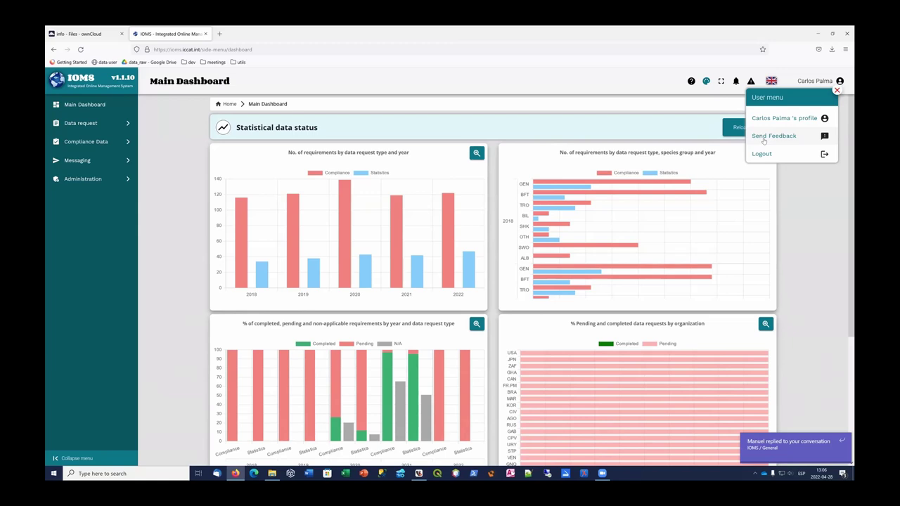
Step: Dismiss the user account menu by clicking an empty area of the page
{"action": "left_click", "coordinate": [537, 102]}
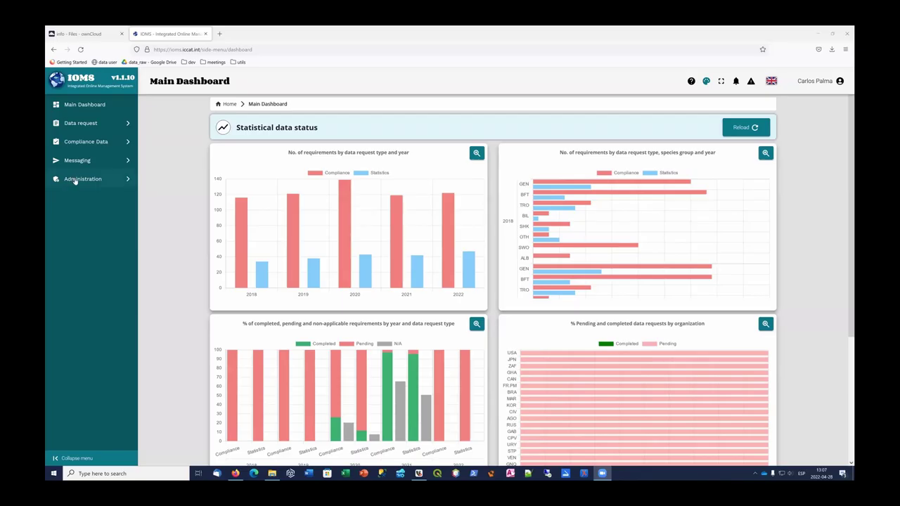
Step: Open Administration, which now offers only the Feedback option
{"action": "left_click", "coordinate": [76, 179]}
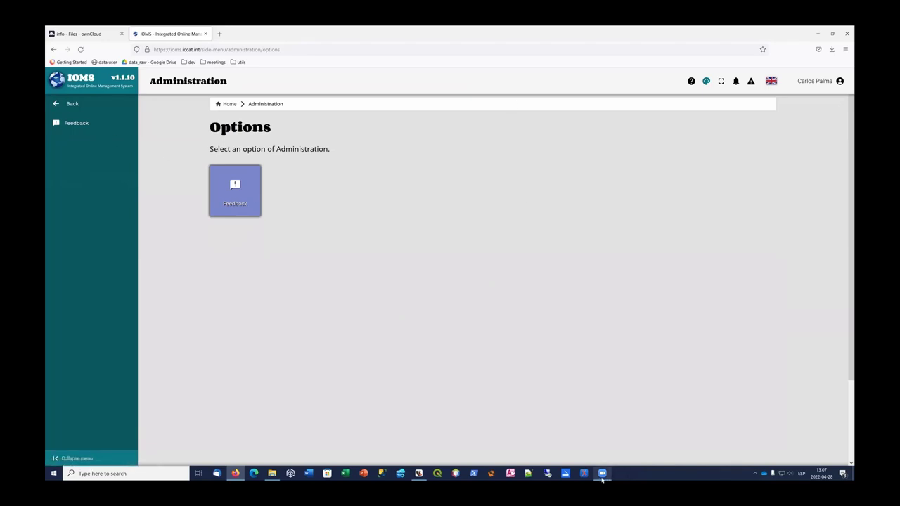
{"action": "mouse_move", "coordinate": [601, 478]}
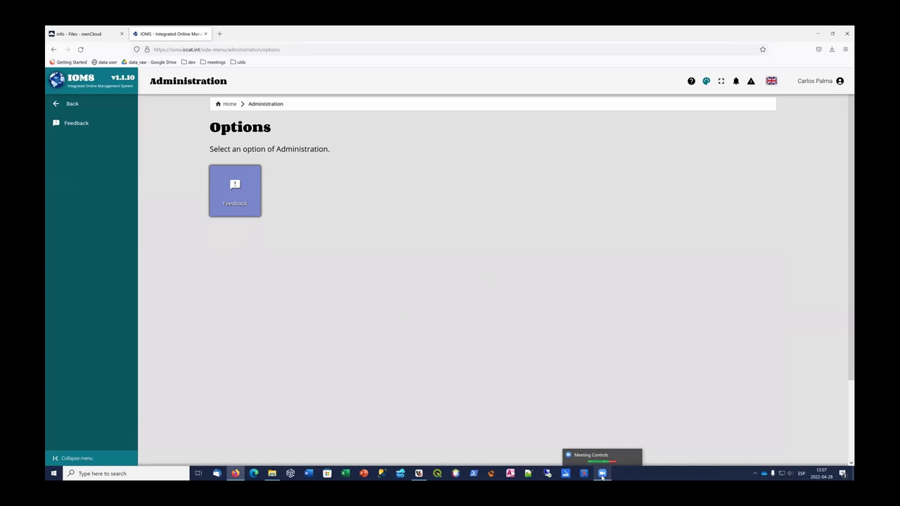
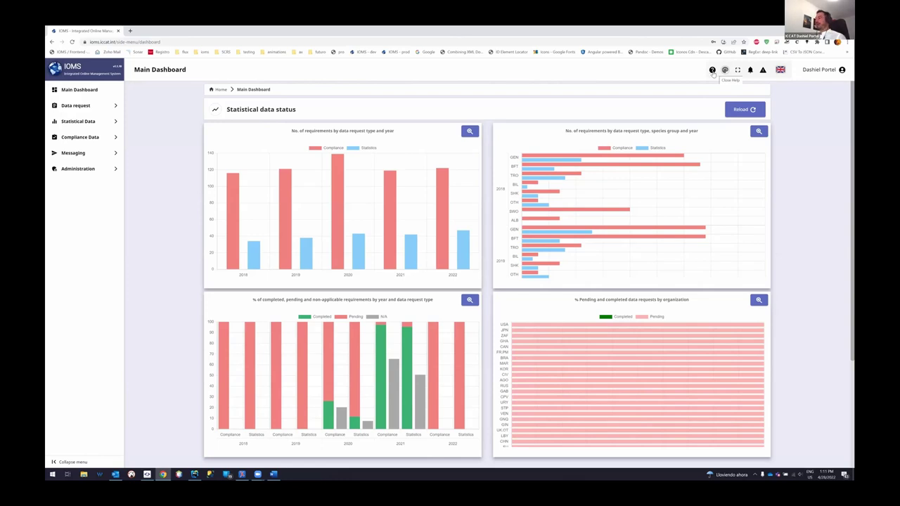
Step: Open the IOMS help guide beside the dashboard, browse it, and return to its Accounts section
{"action": "left_click", "coordinate": [713, 72]}
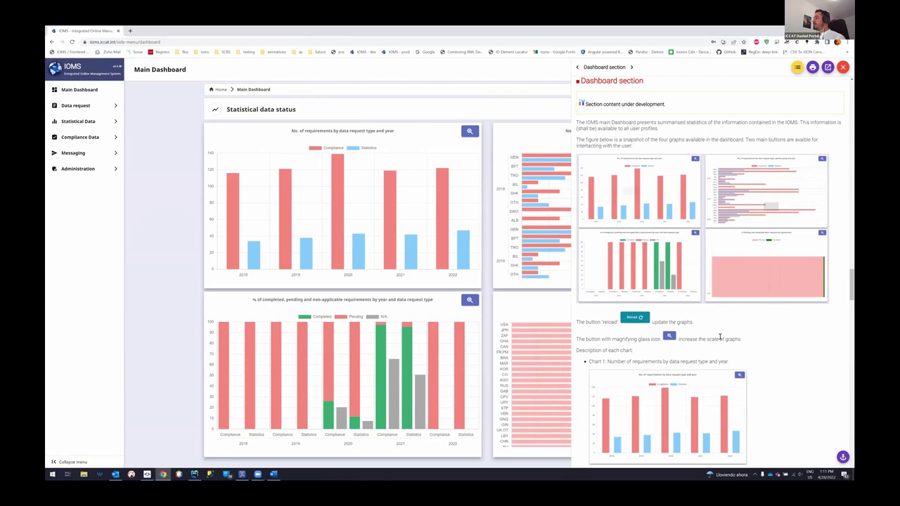
{"action": "scroll", "coordinate": [744, 348], "scroll_direction": "up", "scroll_amount": 3}
{"action": "scroll", "coordinate": [738, 349], "scroll_direction": "up", "scroll_amount": 10}
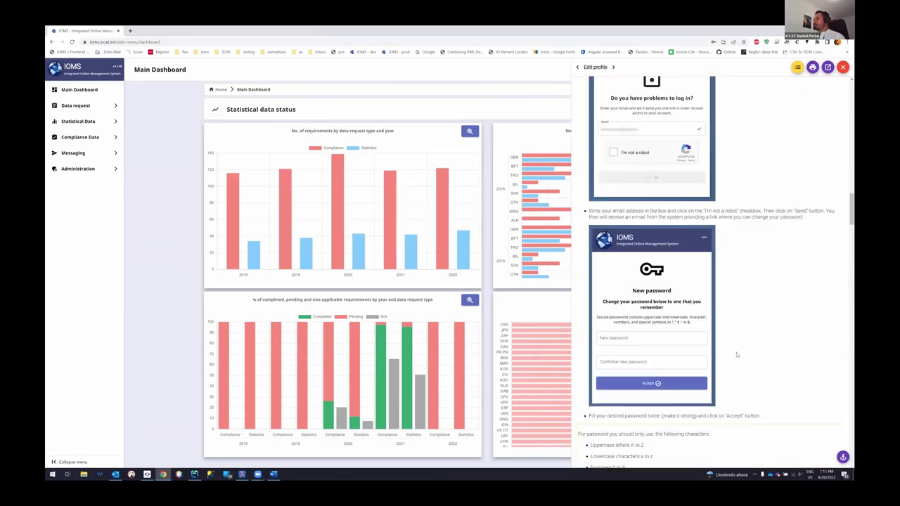
{"action": "scroll", "coordinate": [737, 354], "scroll_direction": "down", "scroll_amount": 10}
{"action": "scroll", "coordinate": [733, 351], "scroll_direction": "down", "scroll_amount": 5}
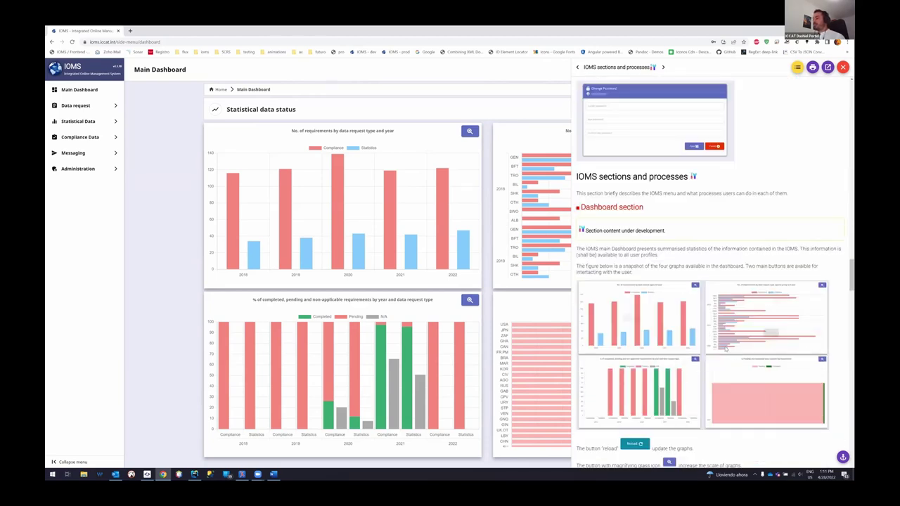
{"action": "scroll", "coordinate": [726, 350], "scroll_direction": "down", "scroll_amount": 2}
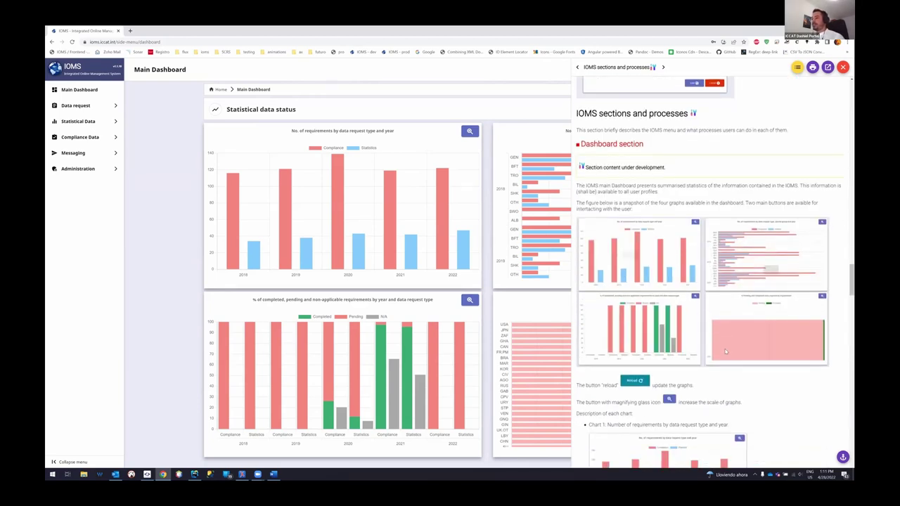
{"action": "scroll", "coordinate": [726, 352], "scroll_direction": "down", "scroll_amount": 5}
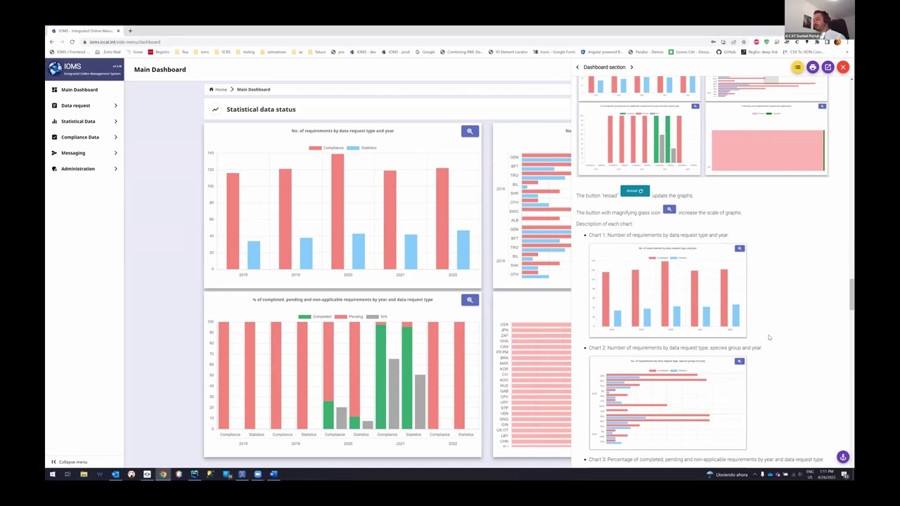
{"action": "scroll", "coordinate": [774, 338], "scroll_direction": "up", "scroll_amount": 5}
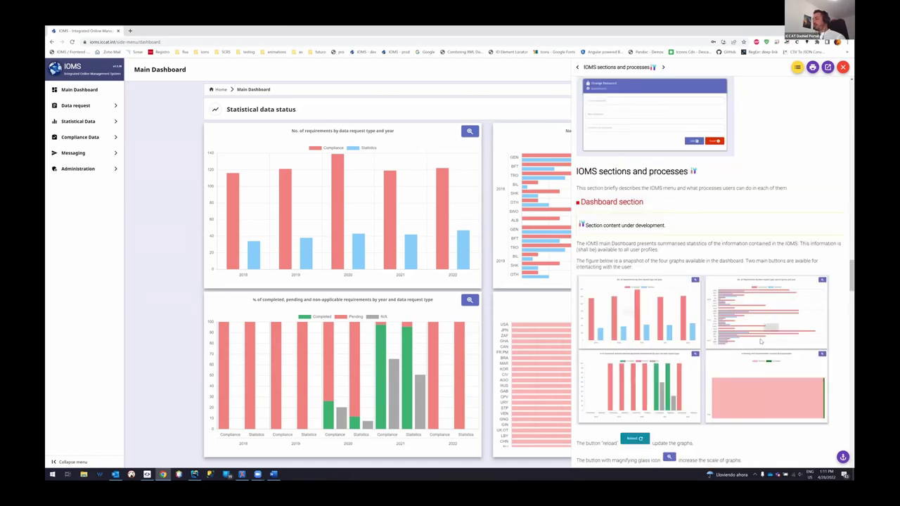
{"action": "scroll", "coordinate": [757, 342], "scroll_direction": "up", "scroll_amount": 7}
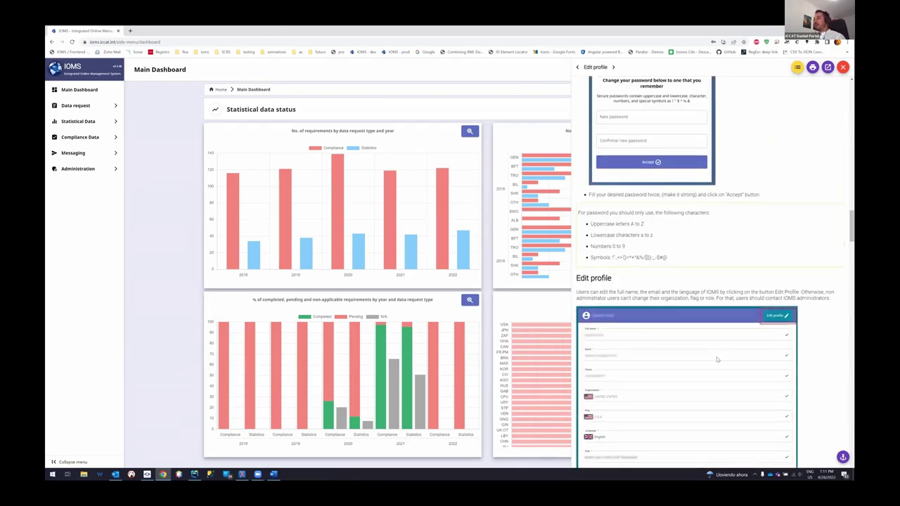
{"action": "scroll", "coordinate": [717, 359], "scroll_direction": "up", "scroll_amount": 6}
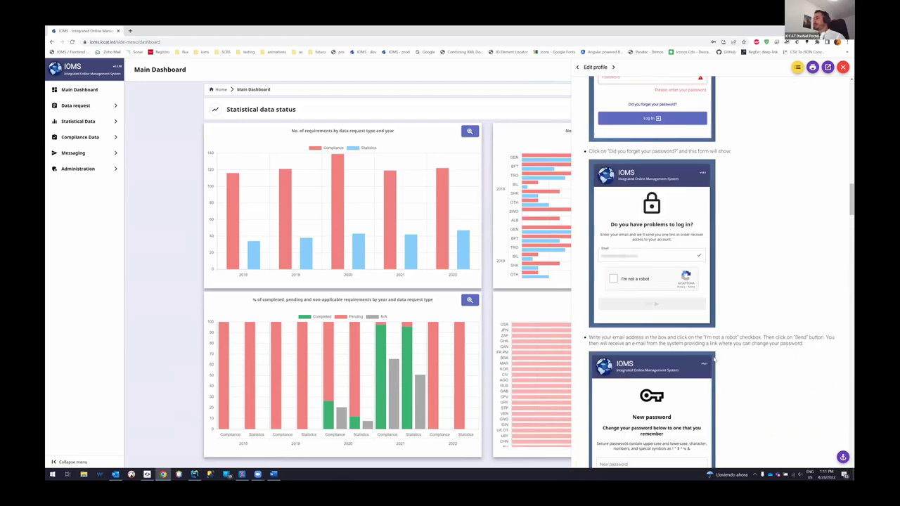
{"action": "scroll", "coordinate": [711, 367], "scroll_direction": "up", "scroll_amount": 5}
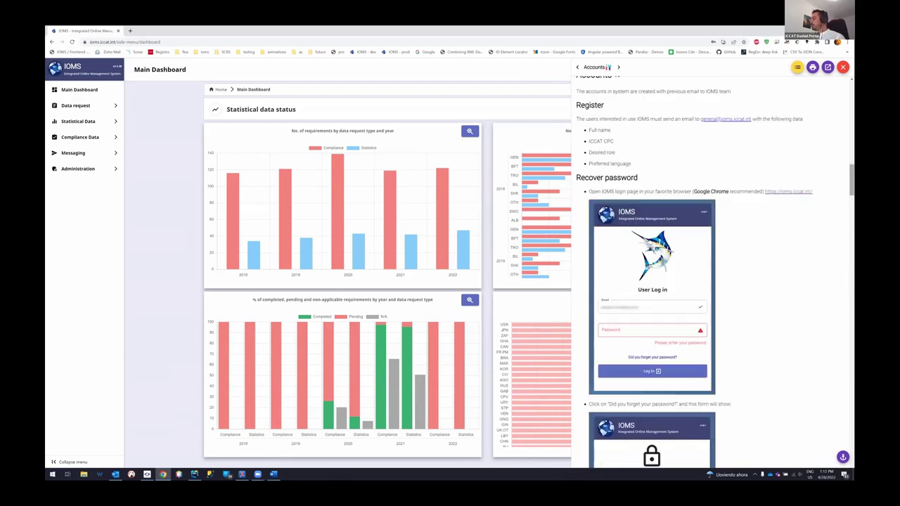
{"action": "scroll", "coordinate": [789, 145], "scroll_direction": "up", "scroll_amount": 10}
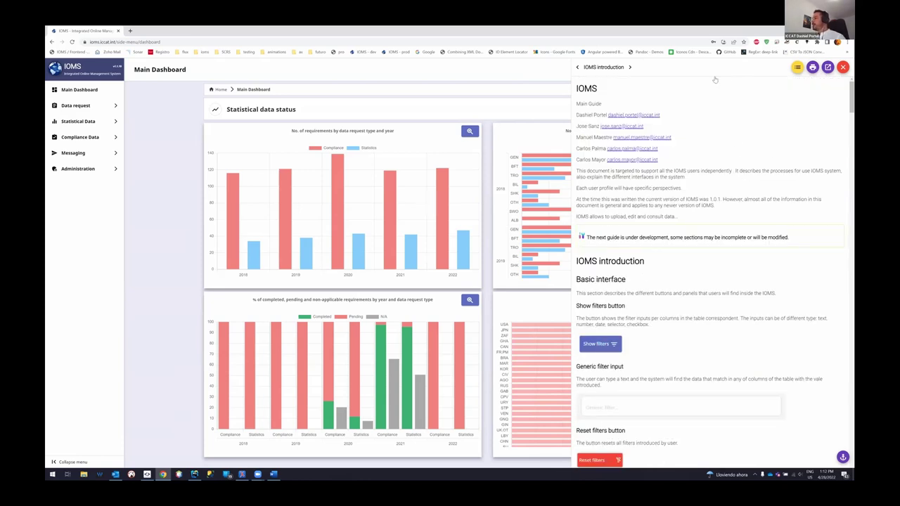
Step: Reopen the help guide at its Dashboard section and highlight the heading and introduction paragraphs
{"action": "left_click", "coordinate": [481, 144]}
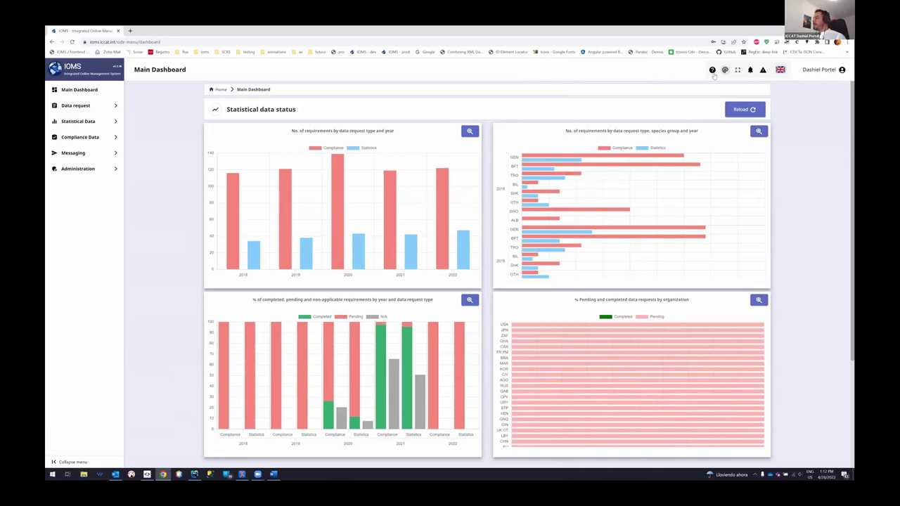
{"action": "left_click", "coordinate": [711, 70]}
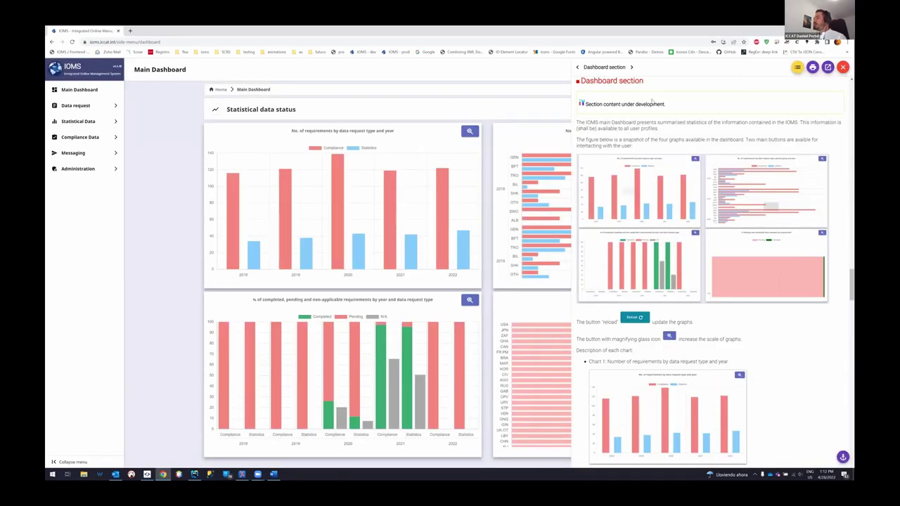
{"action": "left_click_drag", "start_coordinate": [643, 81], "coordinate": [581, 81]}
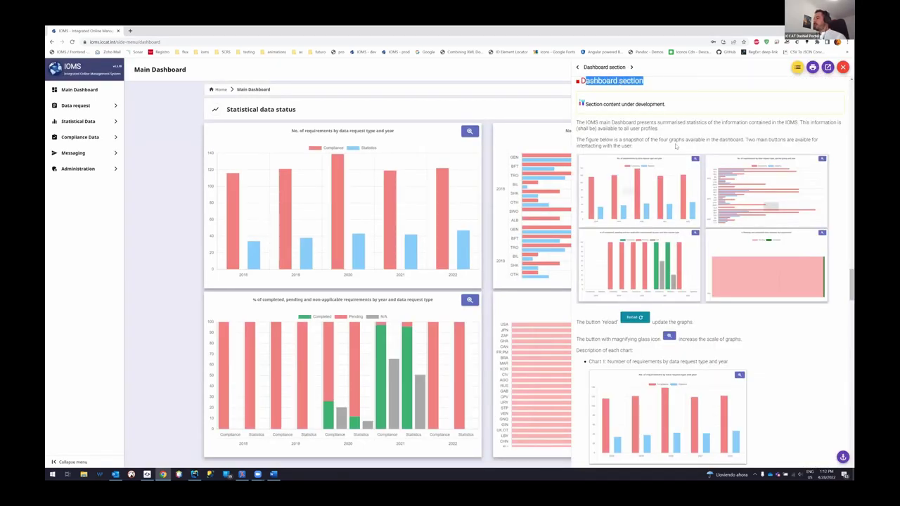
{"action": "left_click_drag", "start_coordinate": [637, 149], "coordinate": [576, 123]}
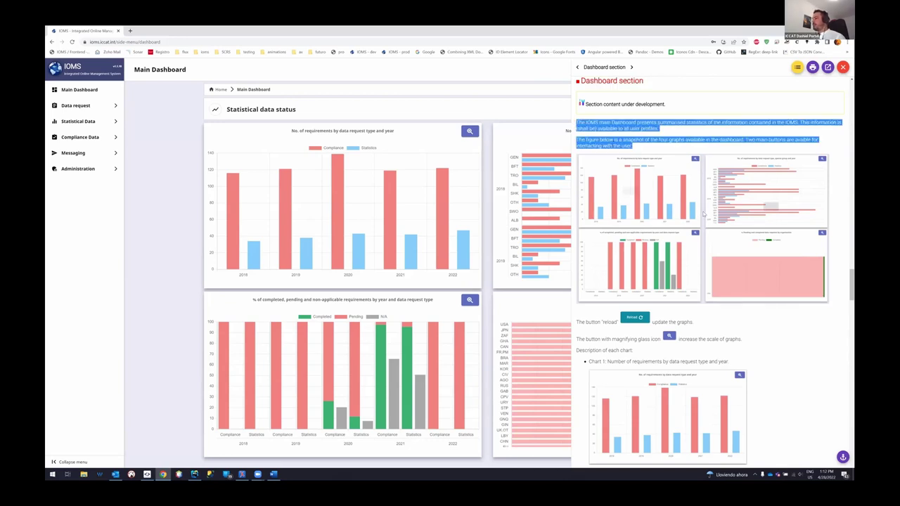
Step: Read through the Dashboard section's descriptions of the four charts
{"action": "scroll", "coordinate": [703, 214], "scroll_direction": "down", "scroll_amount": 3}
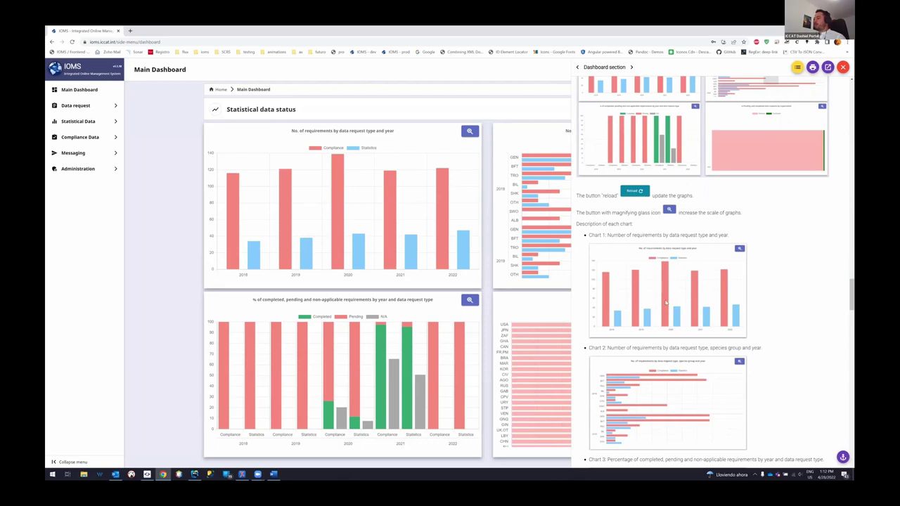
{"action": "scroll", "coordinate": [666, 304], "scroll_direction": "down", "scroll_amount": 7}
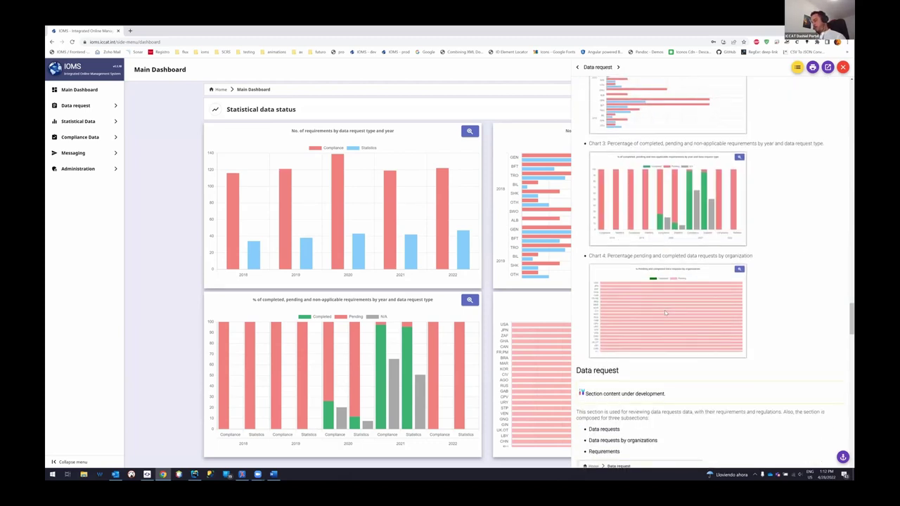
{"action": "scroll", "coordinate": [671, 321], "scroll_direction": "up", "scroll_amount": 4}
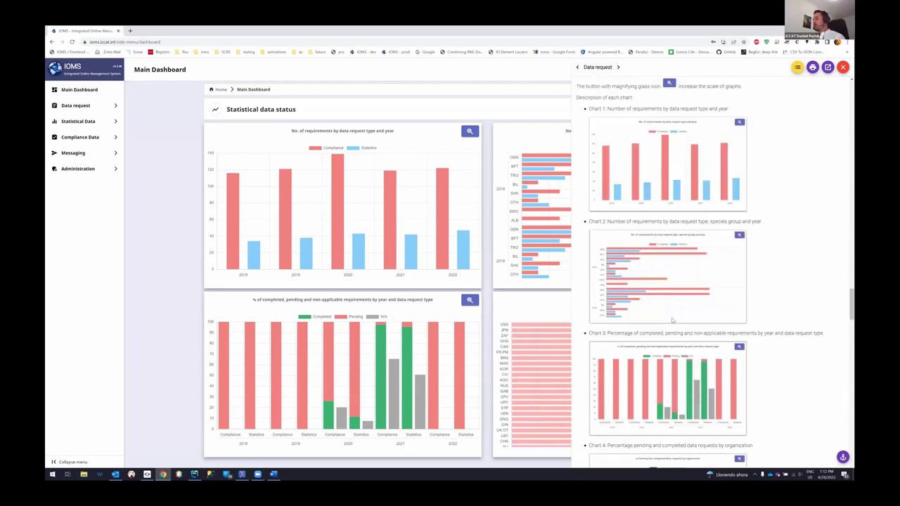
{"action": "scroll", "coordinate": [671, 320], "scroll_direction": "up", "scroll_amount": 4}
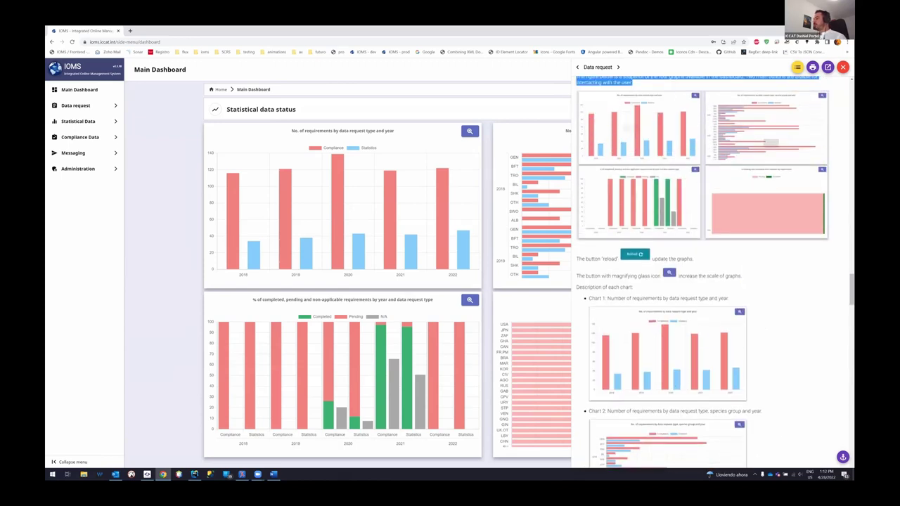
{"action": "scroll", "coordinate": [714, 281], "scroll_direction": "up", "scroll_amount": 1}
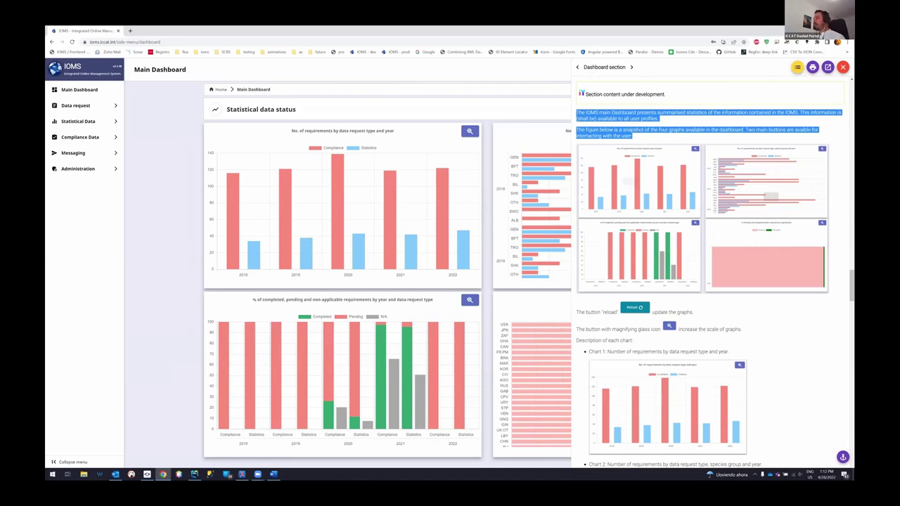
Step: Step forward through Data request, Data request summaries and Data request by organizations sections
{"action": "left_click", "coordinate": [665, 93]}
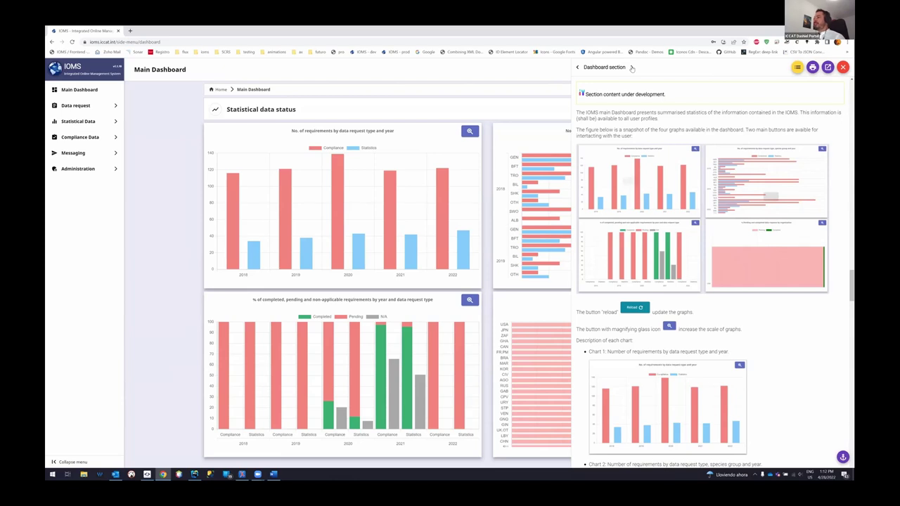
{"action": "left_click", "coordinate": [632, 68]}
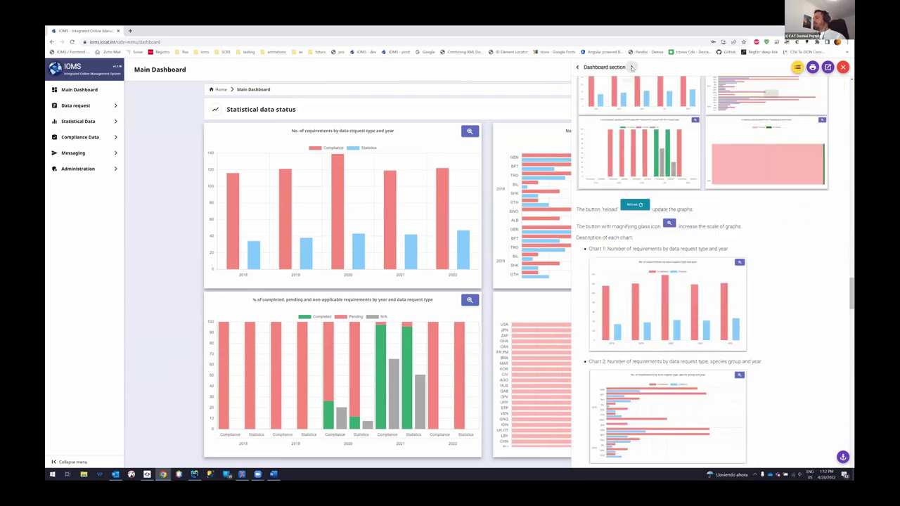
{"action": "left_click", "coordinate": [620, 66]}
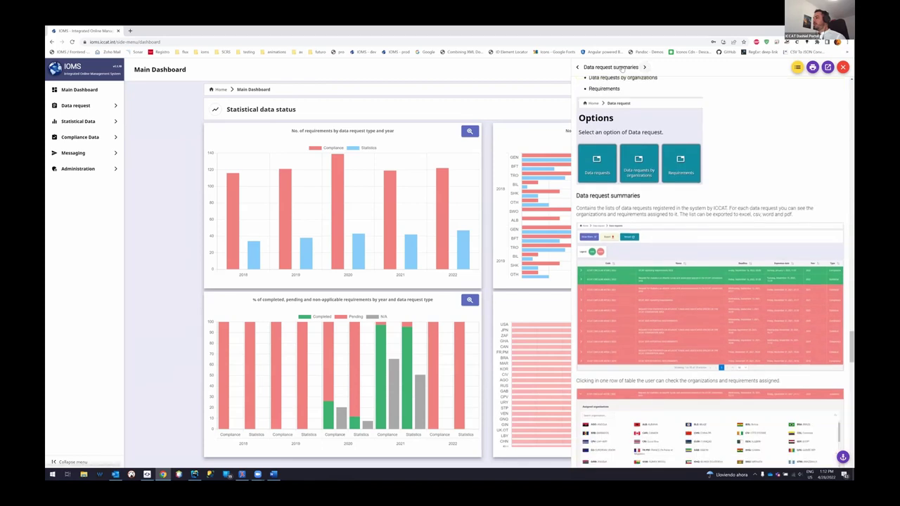
{"action": "left_click", "coordinate": [644, 68]}
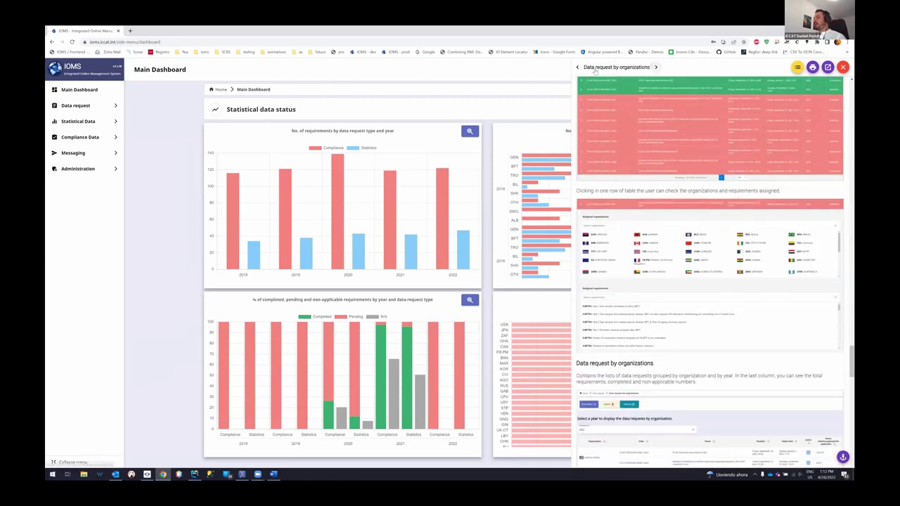
{"action": "left_click", "coordinate": [577, 68]}
Step: Step back through IOMS sections and processes and Edit profile to the Register help
{"action": "left_click", "coordinate": [577, 67]}
{"action": "scroll", "coordinate": [709, 158], "scroll_direction": "up", "scroll_amount": 10}
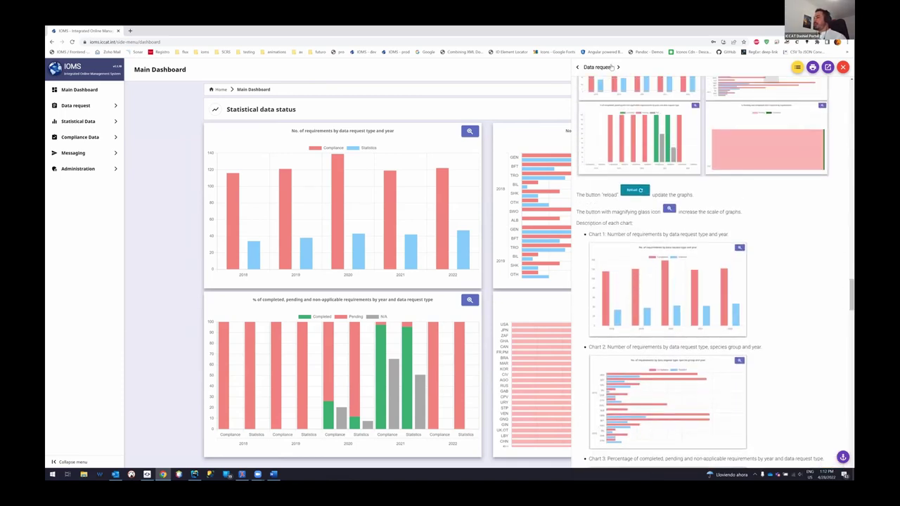
{"action": "left_click", "coordinate": [577, 67]}
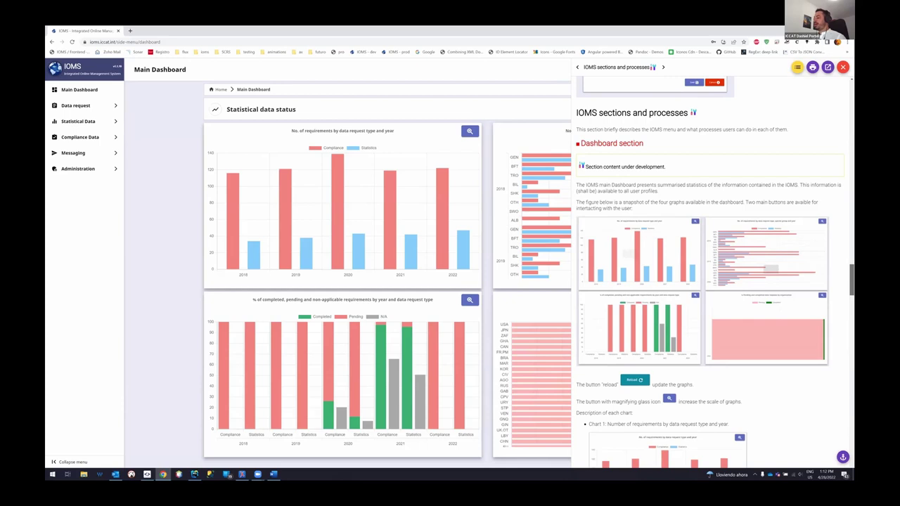
{"action": "left_click", "coordinate": [577, 67]}
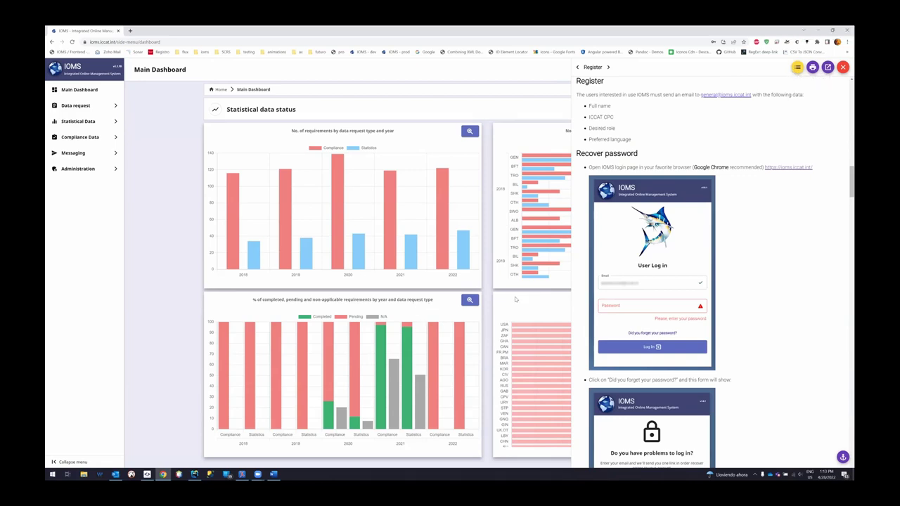
Step: Return to the guide's IOMS introduction and show its table of contents listing every section
{"action": "scroll", "coordinate": [687, 325], "scroll_direction": "up", "scroll_amount": 10}
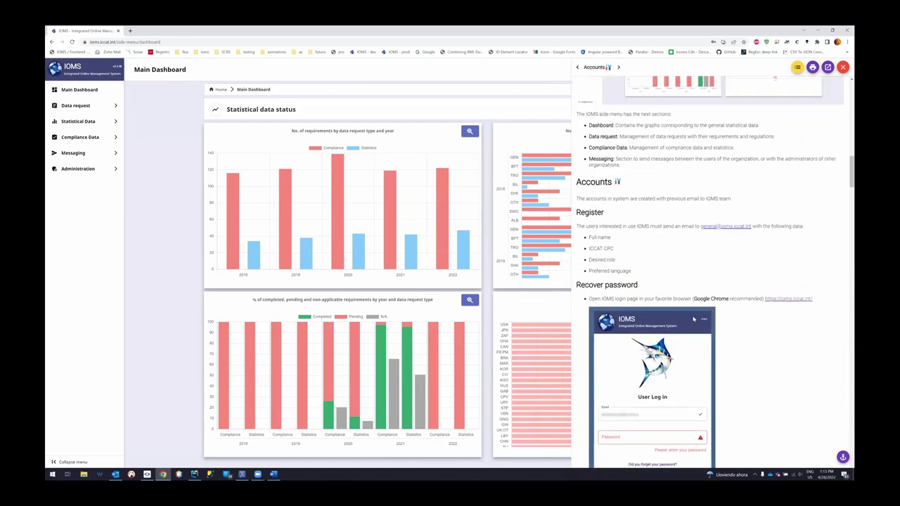
{"action": "scroll", "coordinate": [686, 325], "scroll_direction": "up", "scroll_amount": 10}
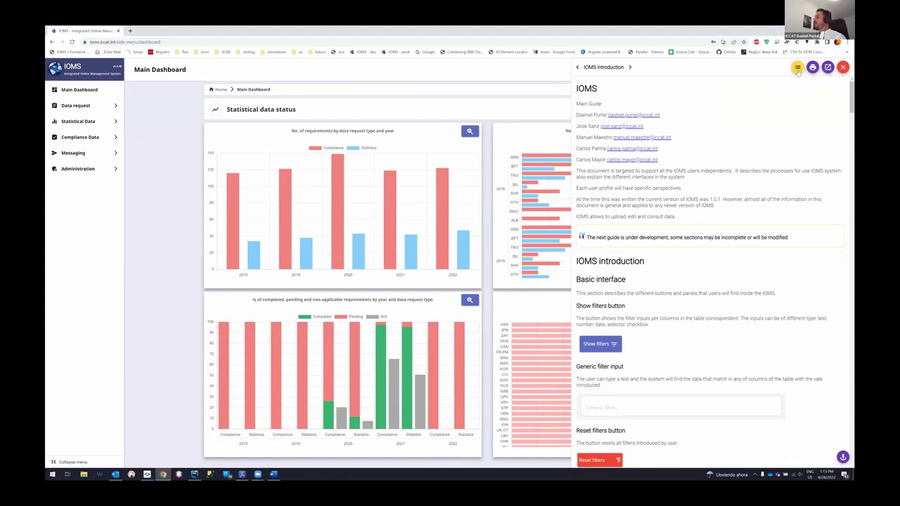
{"action": "left_click", "coordinate": [797, 67]}
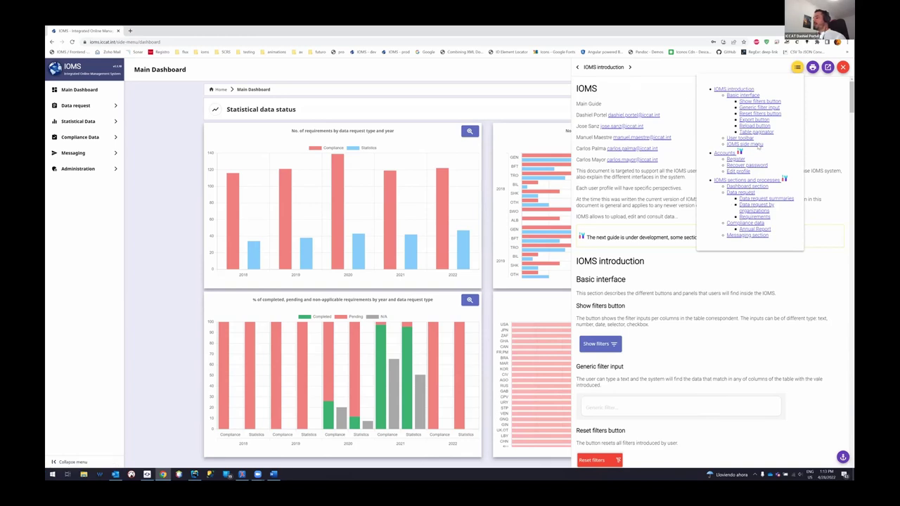
Step: Print the guide as a PDF to the Desktop, replacing the earlier copy, then show the desktop
{"action": "left_click", "coordinate": [809, 141]}
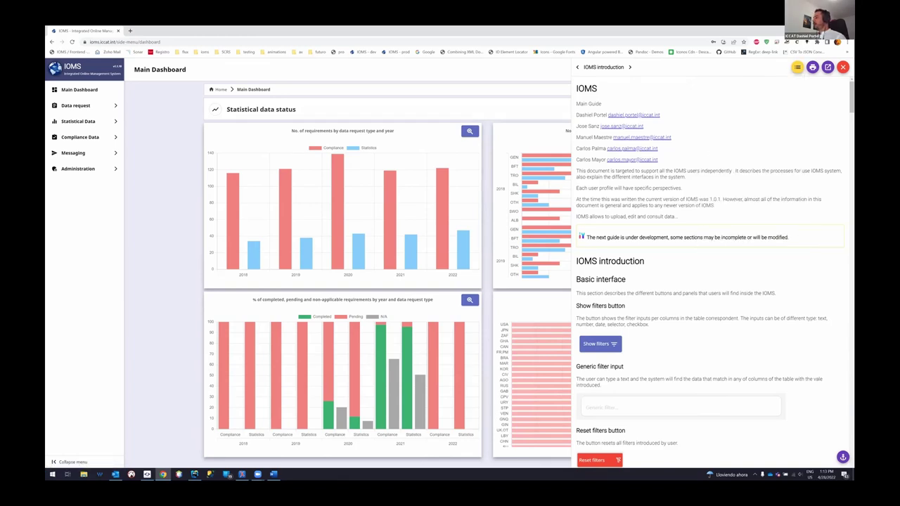
{"action": "left_click", "coordinate": [827, 67]}
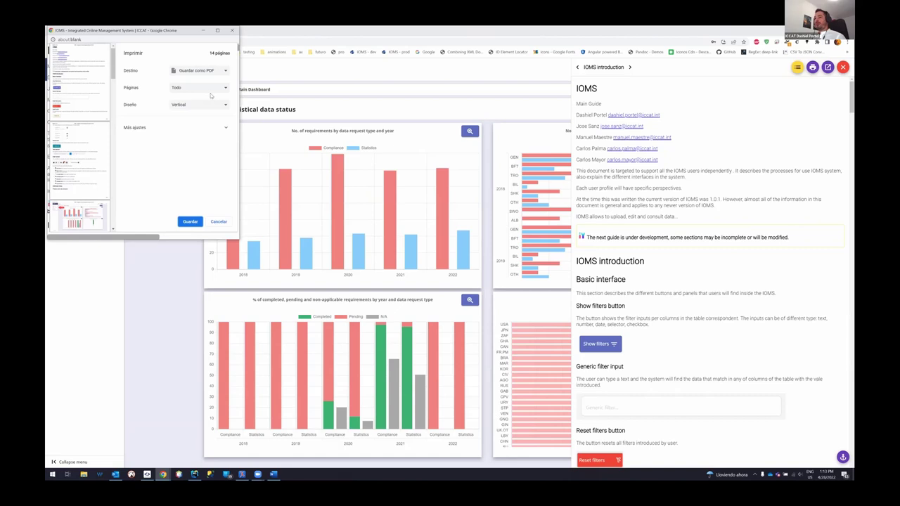
{"action": "left_click", "coordinate": [199, 70]}
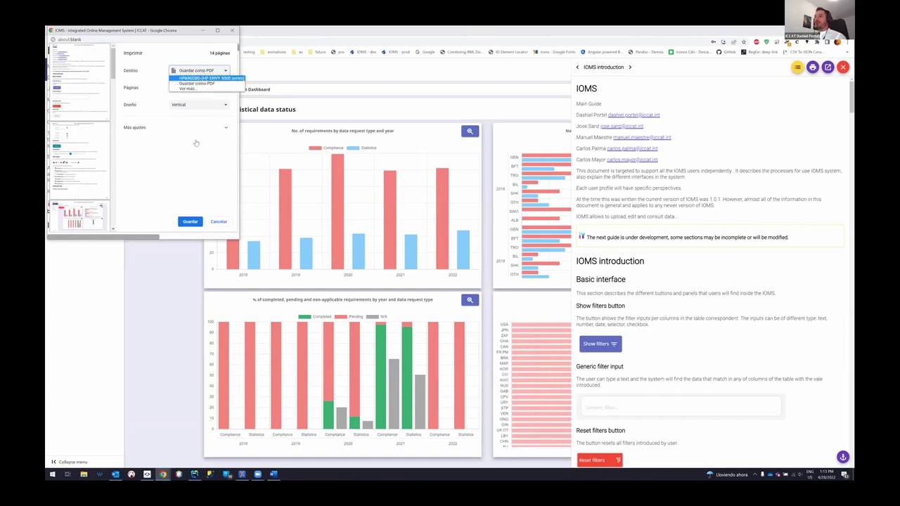
{"action": "left_click", "coordinate": [200, 118]}
{"action": "left_click", "coordinate": [202, 73]}
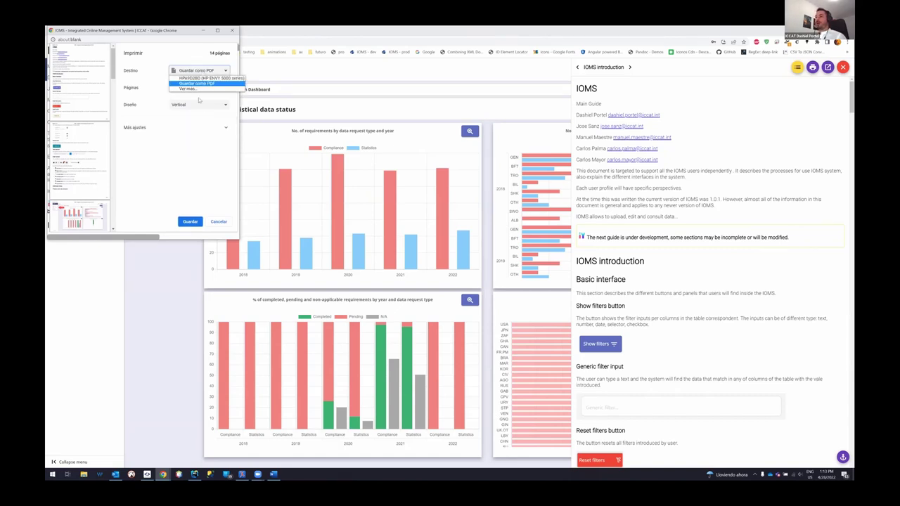
{"action": "left_click", "coordinate": [196, 184]}
{"action": "left_click", "coordinate": [190, 223]}
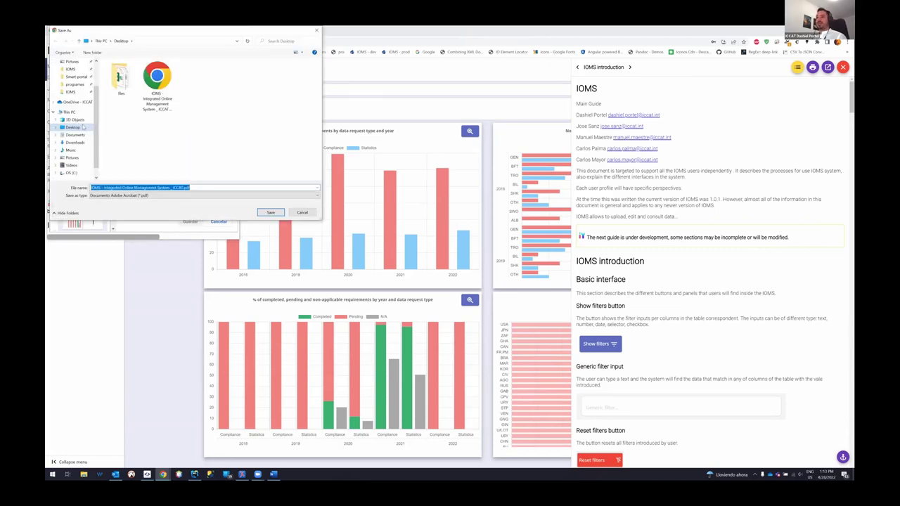
{"action": "left_click", "coordinate": [271, 212]}
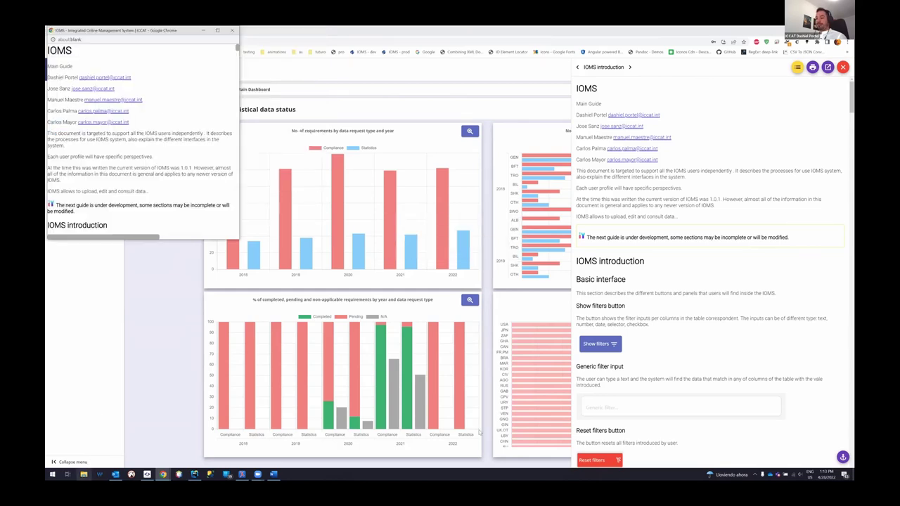
{"action": "key", "text": "super+d"}
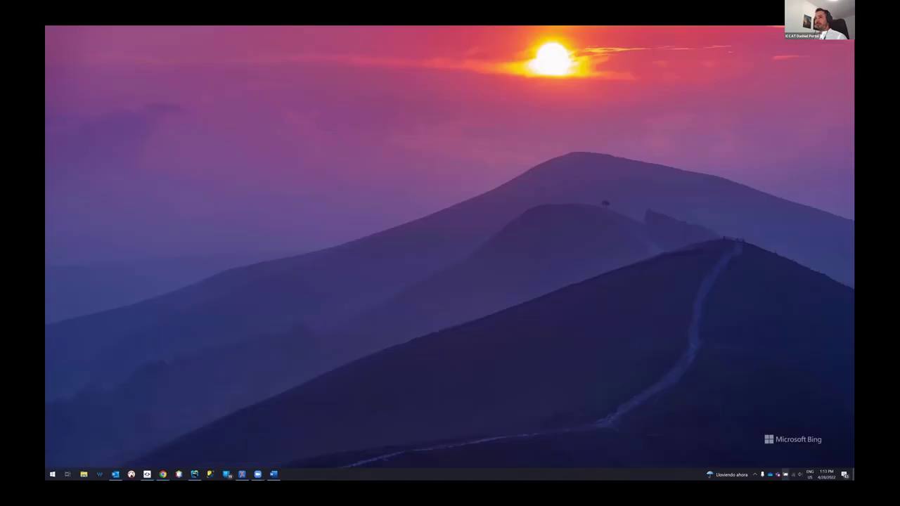
Step: Open the saved 14-page guide PDF in Chrome and read pages 1 to 3
{"action": "key", "text": "super+d"}
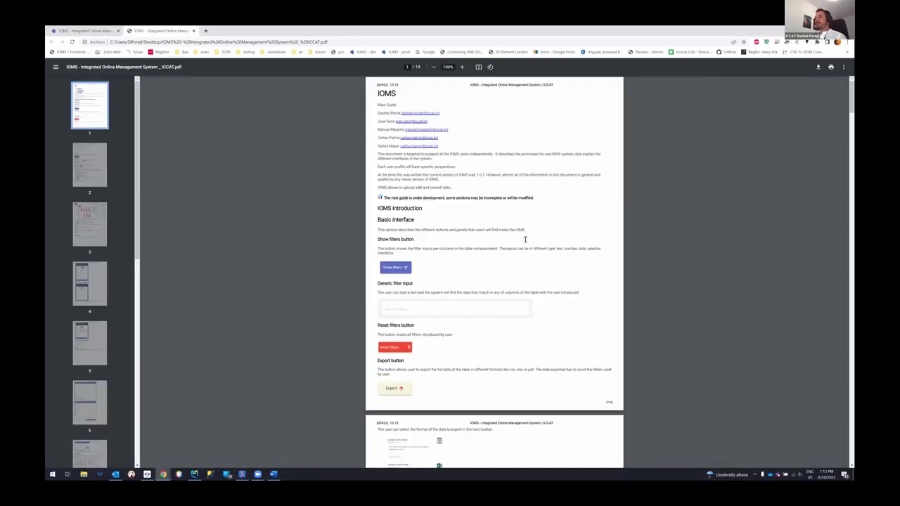
{"action": "scroll", "coordinate": [523, 261], "scroll_direction": "down", "scroll_amount": 1}
{"action": "scroll", "coordinate": [522, 267], "scroll_direction": "up", "scroll_amount": 1}
{"action": "scroll", "coordinate": [521, 275], "scroll_direction": "down", "scroll_amount": 5}
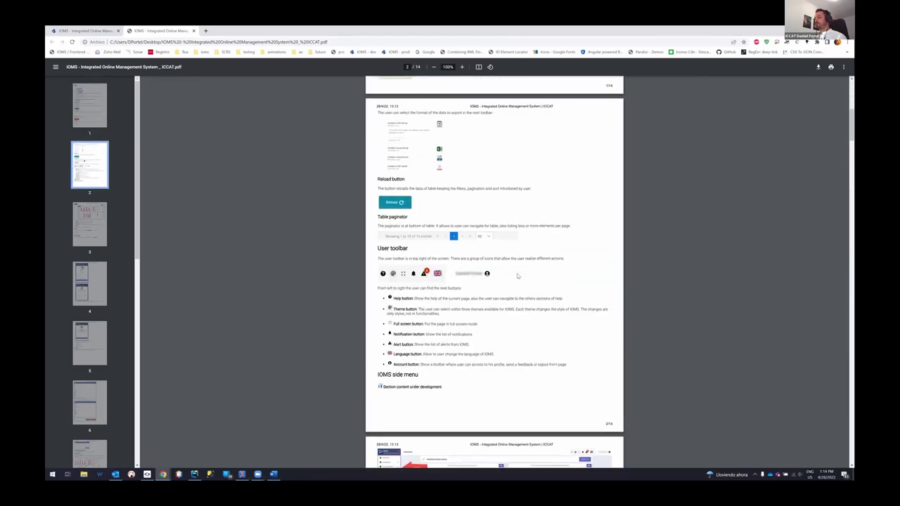
{"action": "scroll", "coordinate": [518, 277], "scroll_direction": "down", "scroll_amount": 3}
{"action": "scroll", "coordinate": [519, 282], "scroll_direction": "down", "scroll_amount": 2}
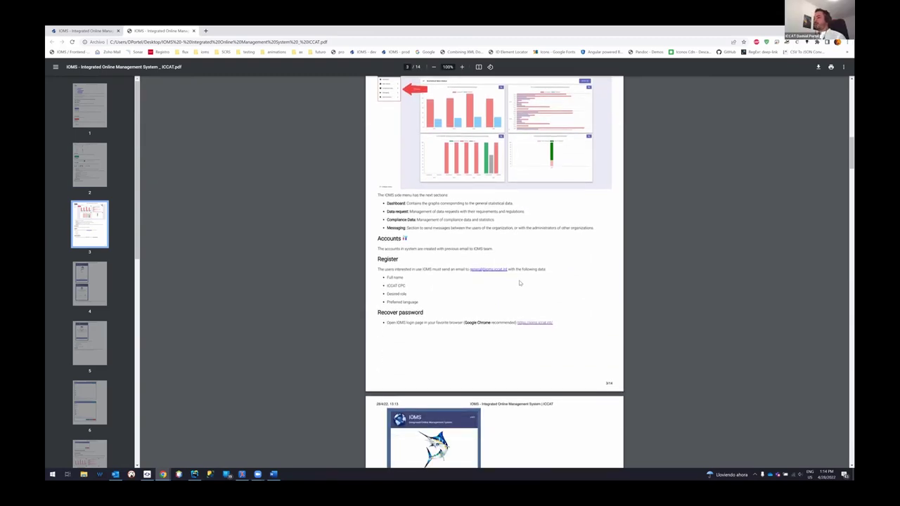
{"action": "scroll", "coordinate": [519, 282], "scroll_direction": "down", "scroll_amount": 1}
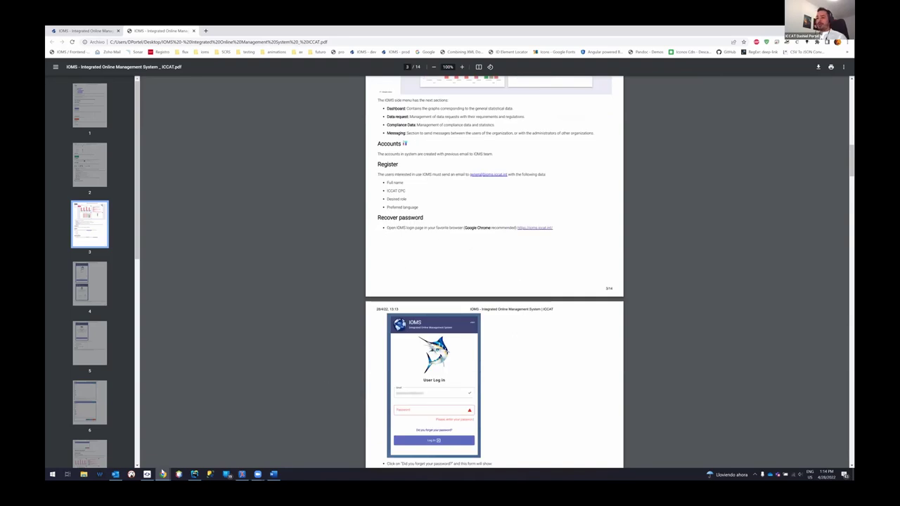
{"action": "mouse_move", "coordinate": [162, 475]}
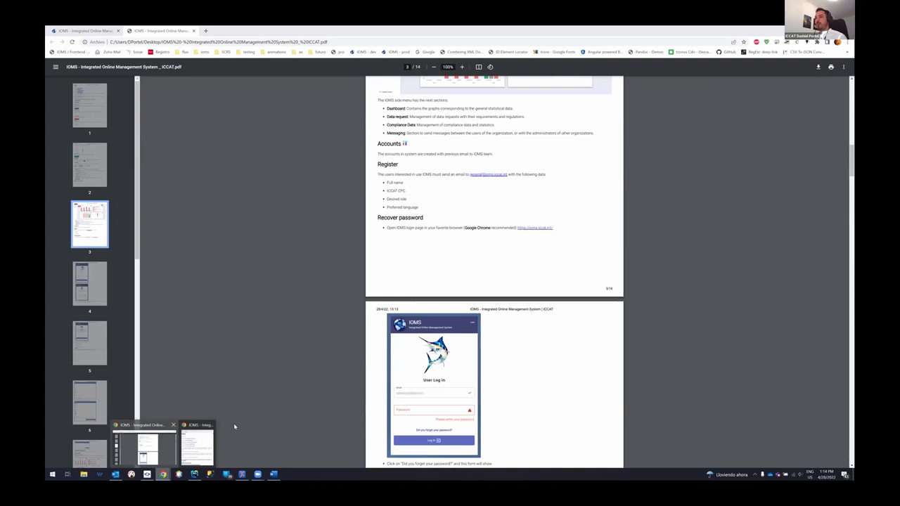
Step: Open the help guide as a standalone tab, select its text, then return to the dashboard tab
{"action": "left_click", "coordinate": [88, 30]}
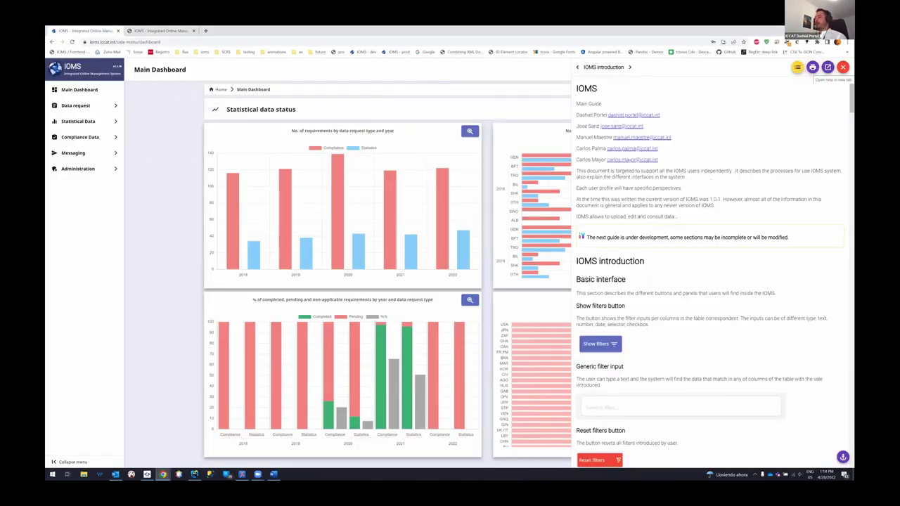
{"action": "left_click", "coordinate": [827, 68]}
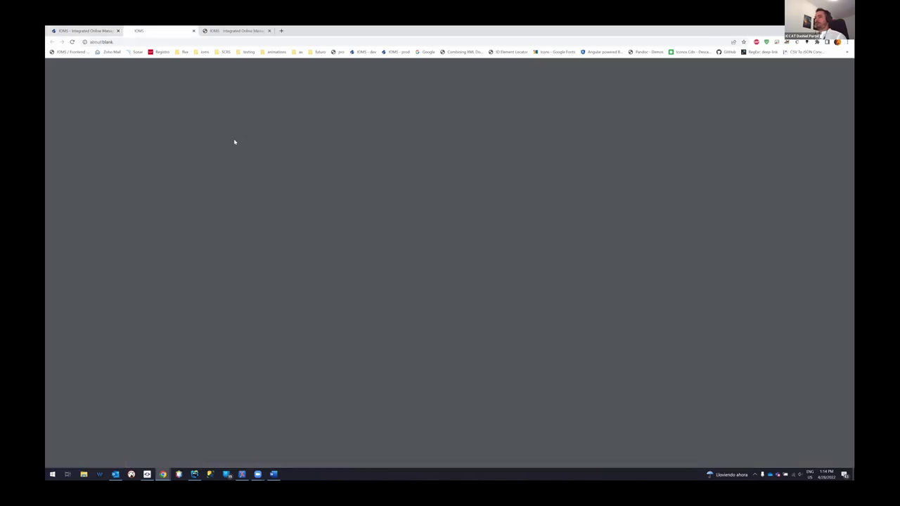
{"action": "scroll", "coordinate": [146, 226], "scroll_direction": "down", "scroll_amount": 15}
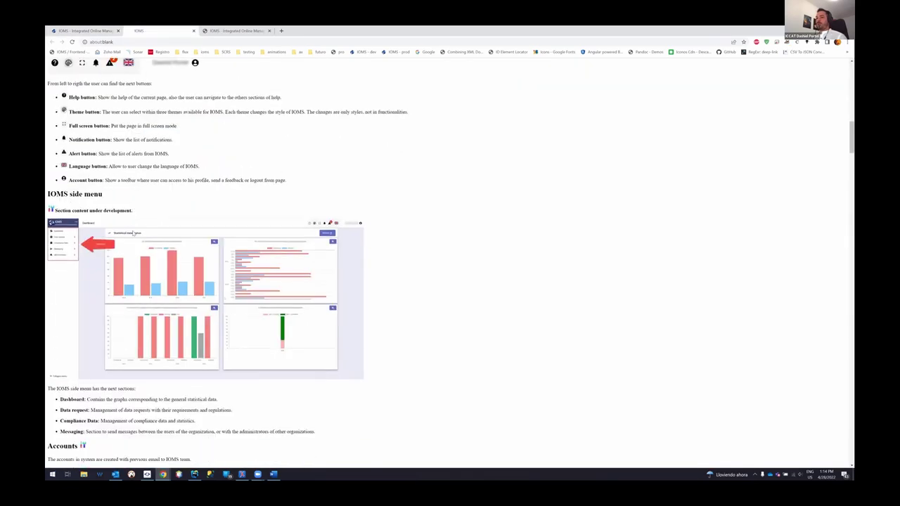
{"action": "triple_click", "coordinate": [129, 180]}
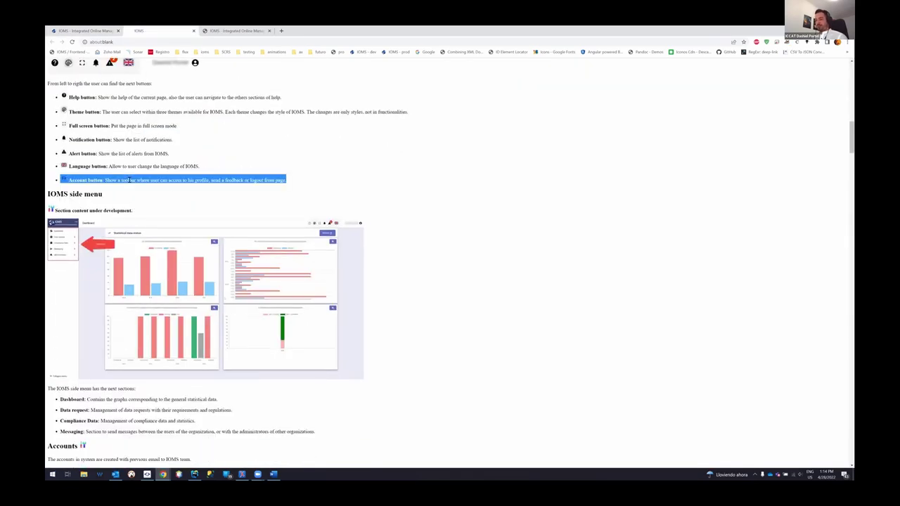
{"action": "key", "text": "ctrl+a"}
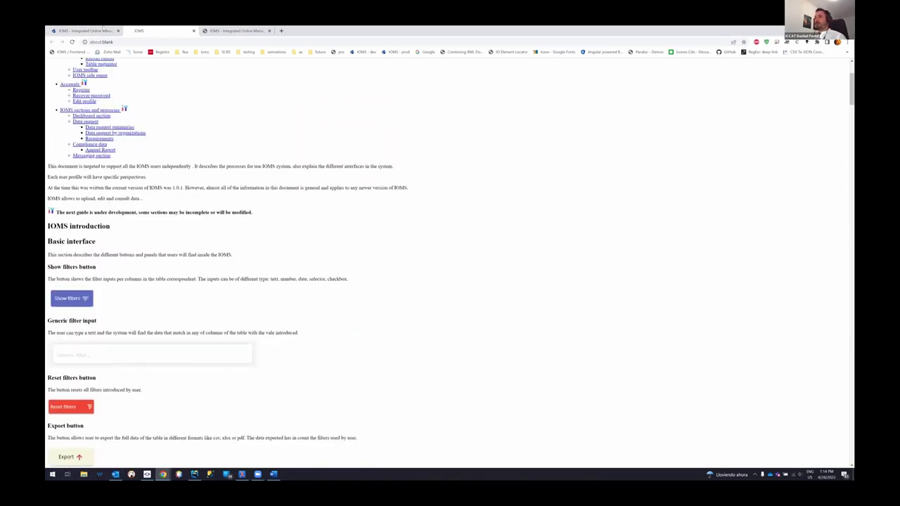
{"action": "key", "text": "ctrl+Page_Up"}
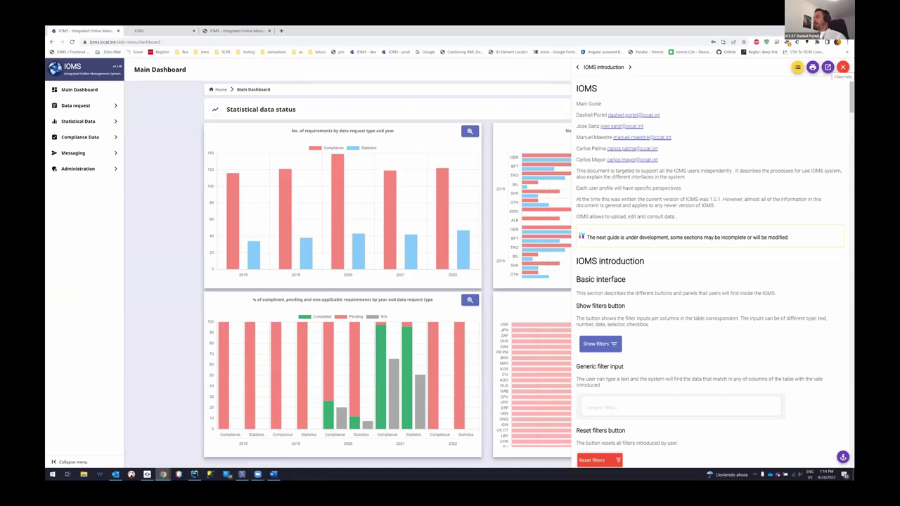
Step: Reopen help on the Dashboard section and read through its chart descriptions
{"action": "left_click", "coordinate": [842, 66]}
{"action": "mouse_move", "coordinate": [841, 69]}
{"action": "left_click", "coordinate": [766, 105]}
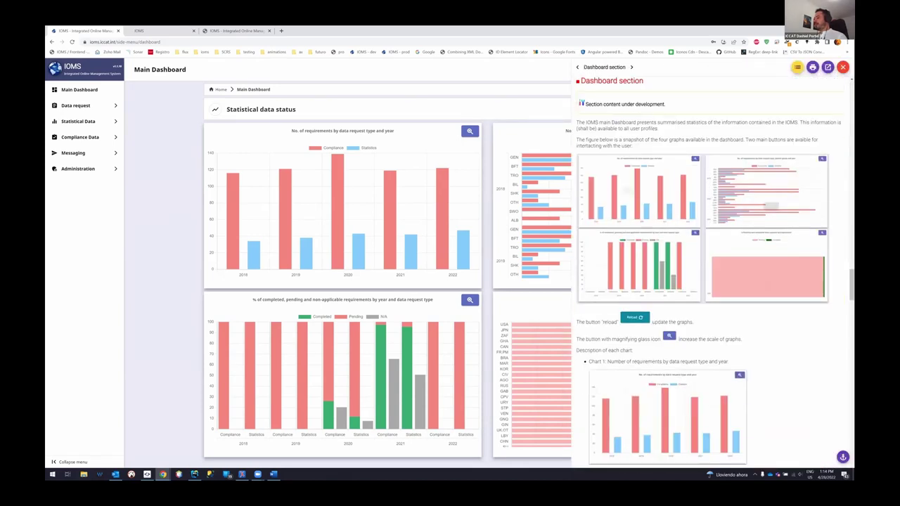
{"action": "scroll", "coordinate": [767, 387], "scroll_direction": "down", "scroll_amount": 6}
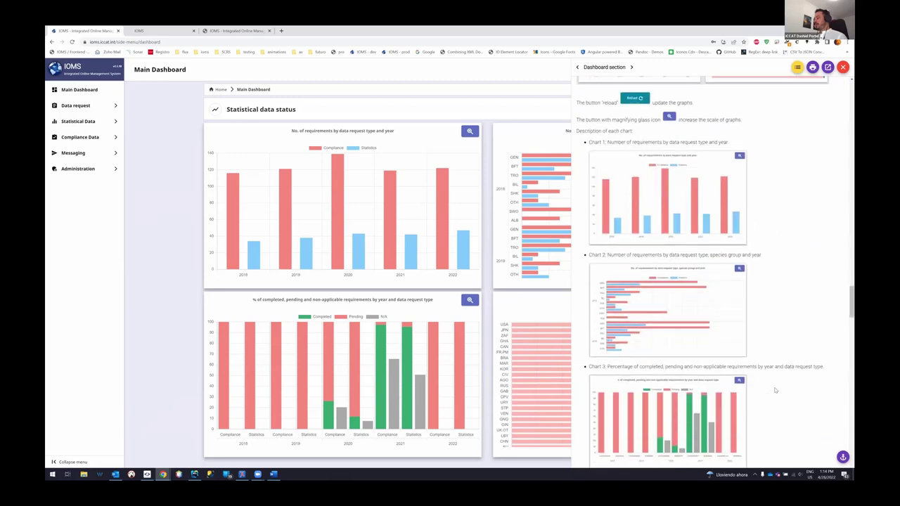
{"action": "scroll", "coordinate": [767, 387], "scroll_direction": "down", "scroll_amount": 10}
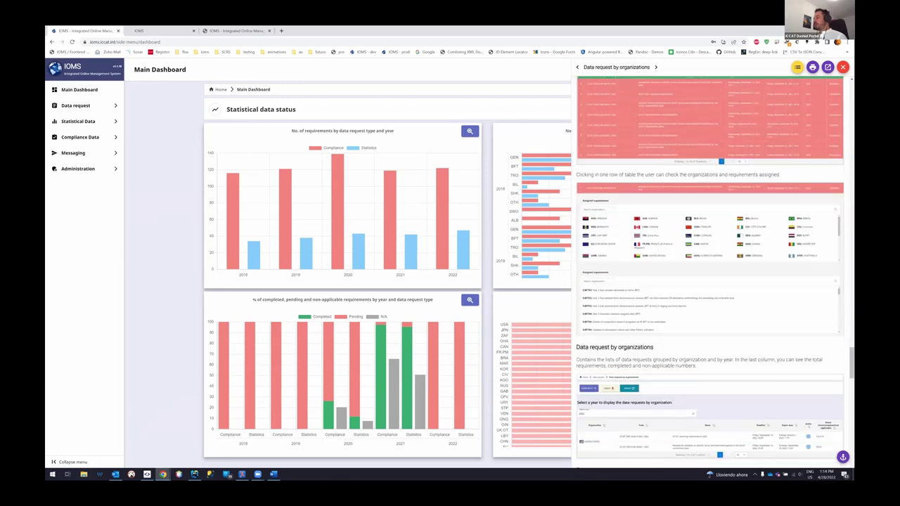
{"action": "scroll", "coordinate": [646, 84], "scroll_direction": "up", "scroll_amount": 15}
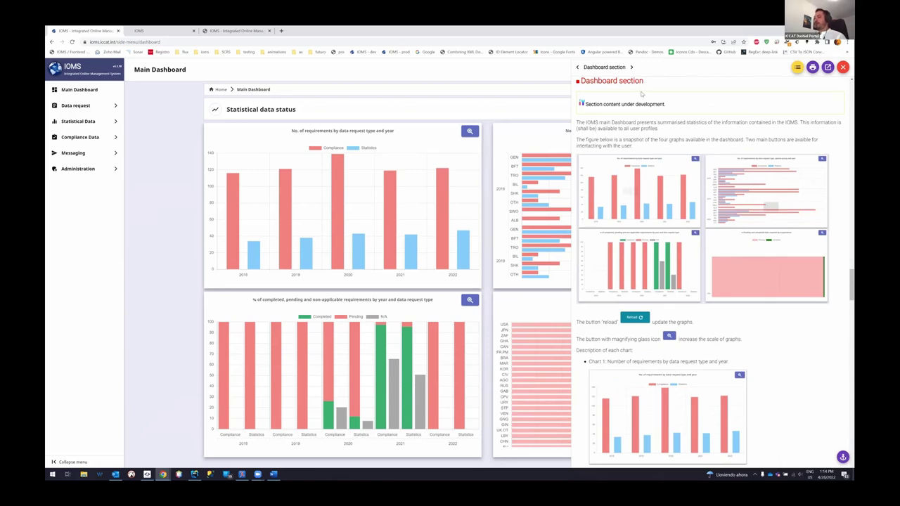
Step: Highlight the Dashboard heading, then close the help panel with Escape
{"action": "left_click_drag", "start_coordinate": [638, 82], "coordinate": [582, 80]}
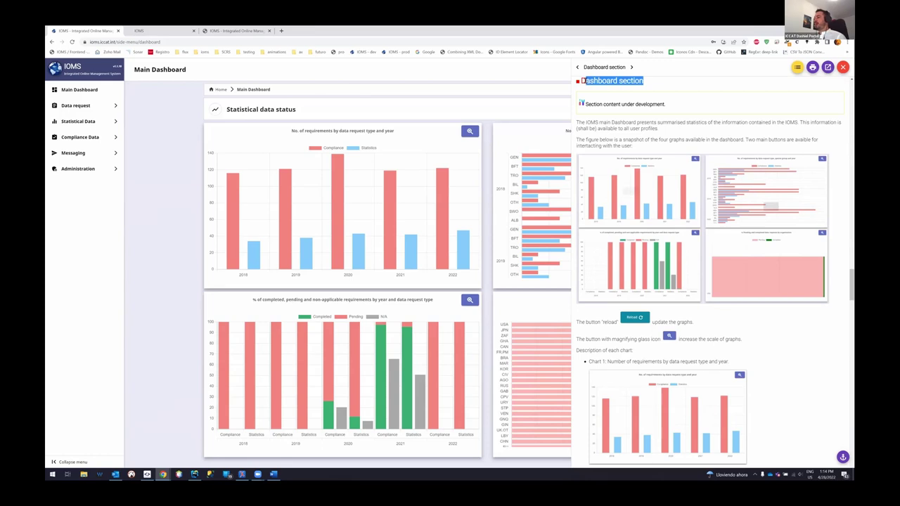
{"action": "scroll", "coordinate": [738, 321], "scroll_direction": "down", "scroll_amount": 3}
{"action": "scroll", "coordinate": [738, 321], "scroll_direction": "up", "scroll_amount": 5}
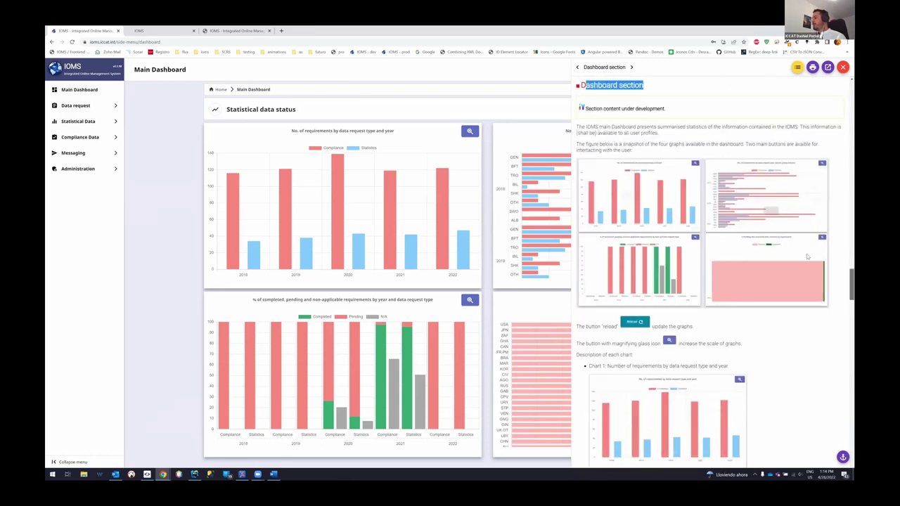
{"action": "key", "text": "Escape"}
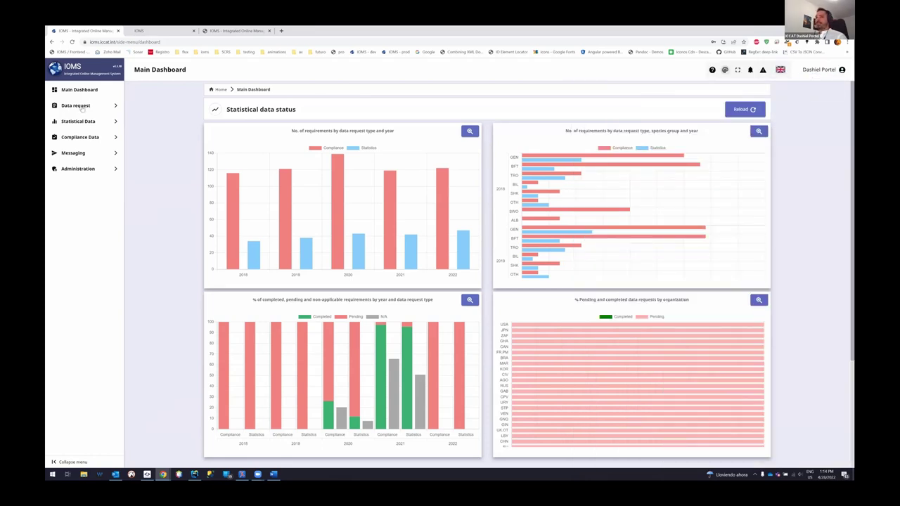
Step: Open the Data request page with its help showing the Data request section
{"action": "left_click", "coordinate": [82, 109]}
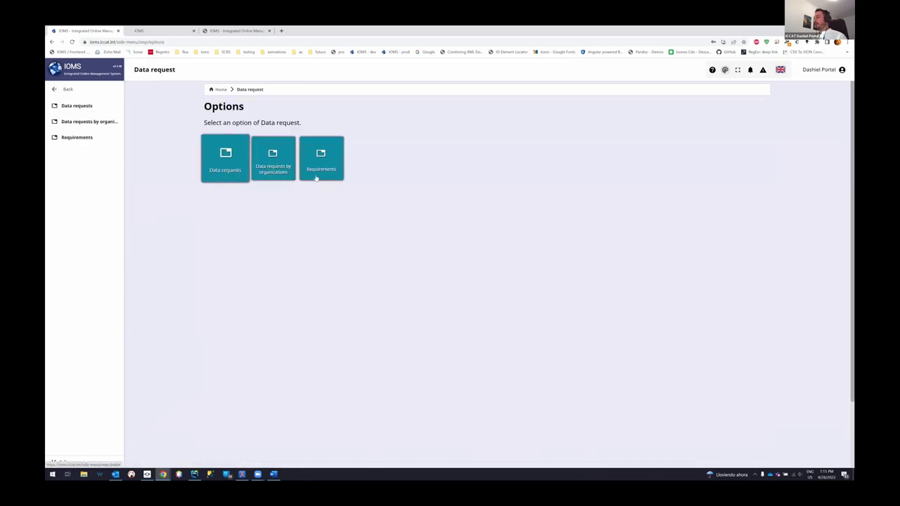
{"action": "left_click", "coordinate": [710, 70]}
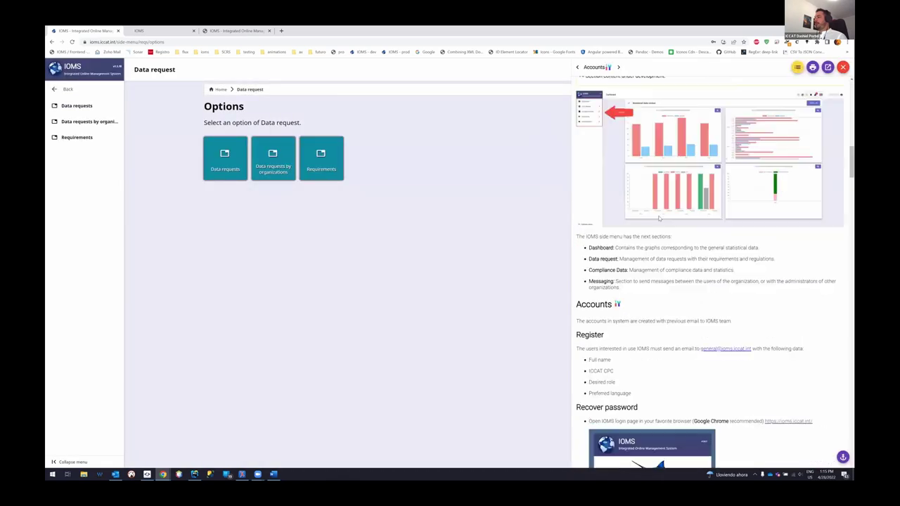
{"action": "left_click_drag", "start_coordinate": [628, 84], "coordinate": [582, 82]}
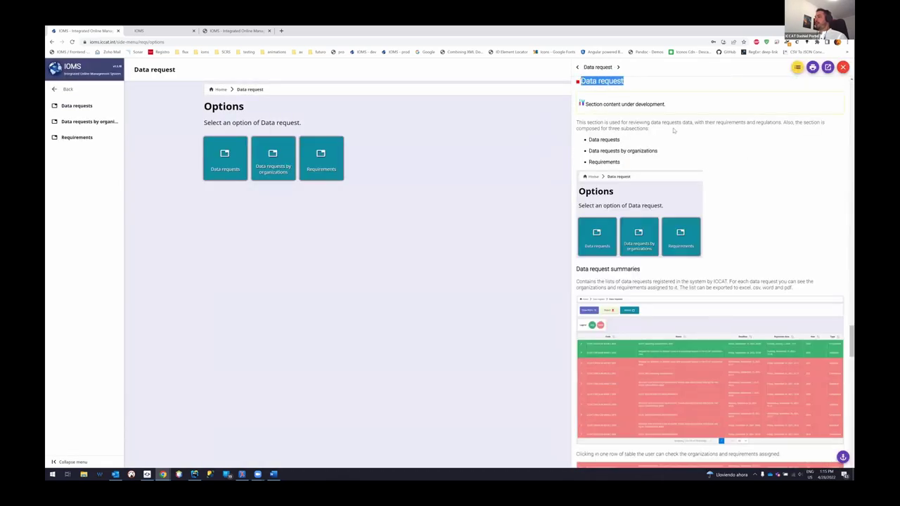
Step: Open the Data requests table of 10 ICCAT circulars (2018–2022) and close the help
{"action": "scroll", "coordinate": [733, 195], "scroll_direction": "down", "scroll_amount": 2}
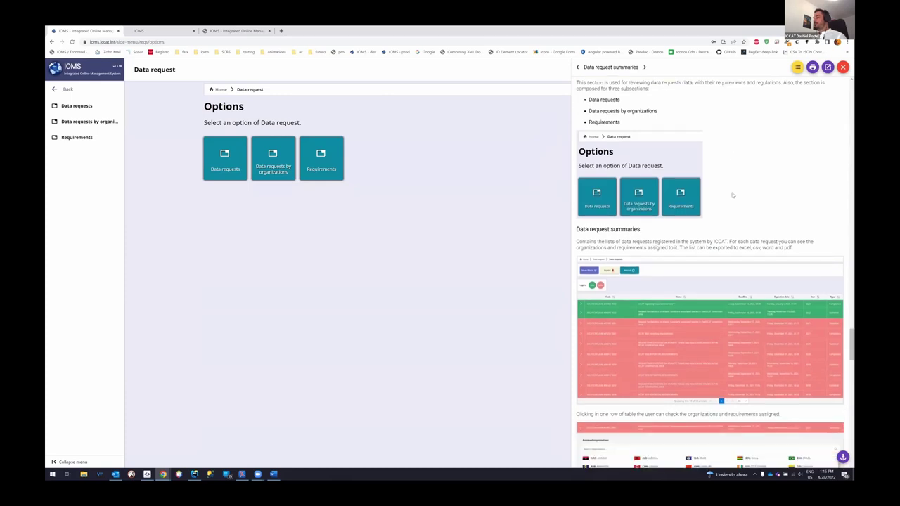
{"action": "scroll", "coordinate": [733, 195], "scroll_direction": "down", "scroll_amount": 7}
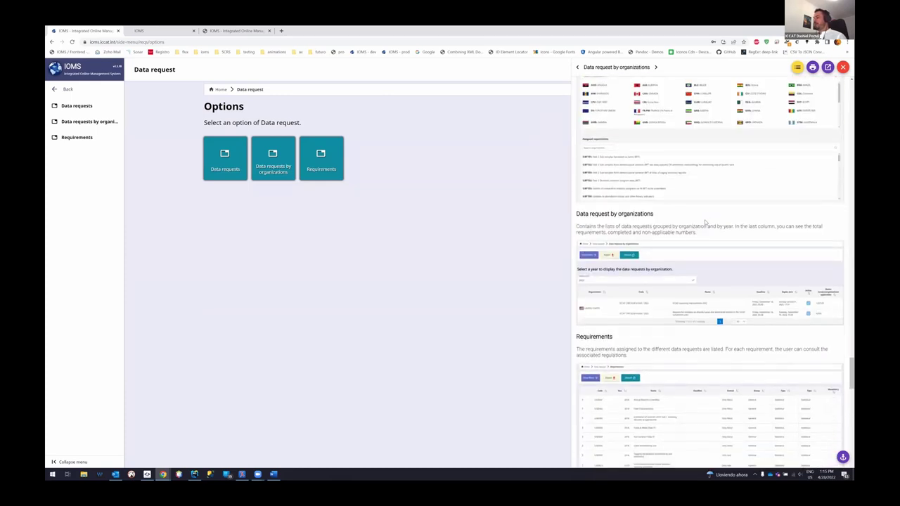
{"action": "scroll", "coordinate": [705, 232], "scroll_direction": "up", "scroll_amount": 4}
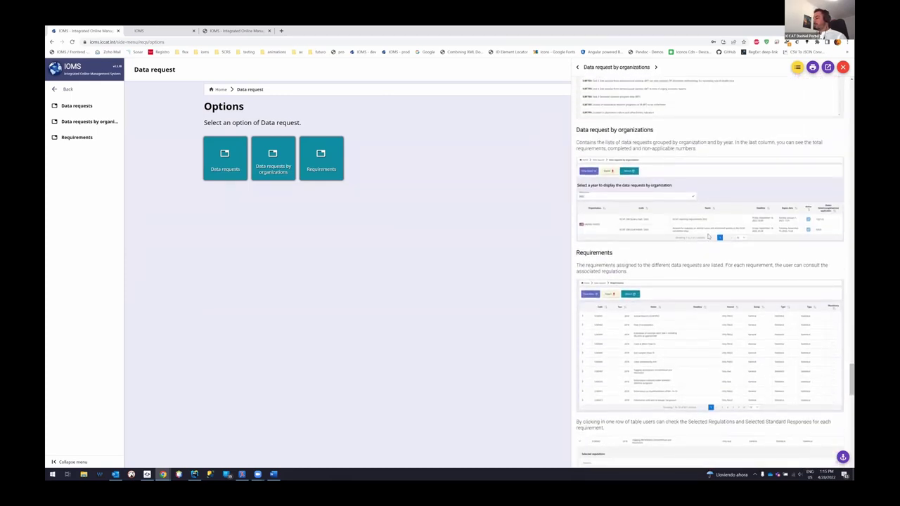
{"action": "scroll", "coordinate": [708, 240], "scroll_direction": "up", "scroll_amount": 8}
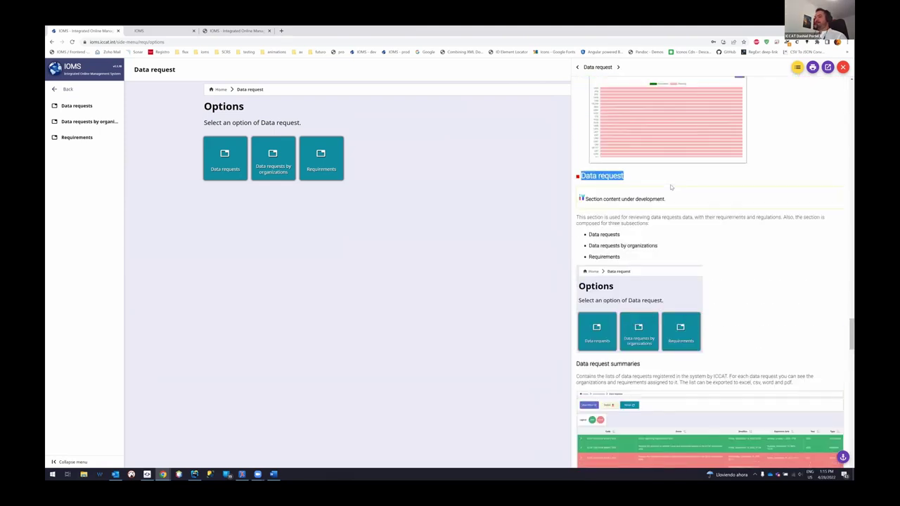
{"action": "left_click", "coordinate": [234, 156]}
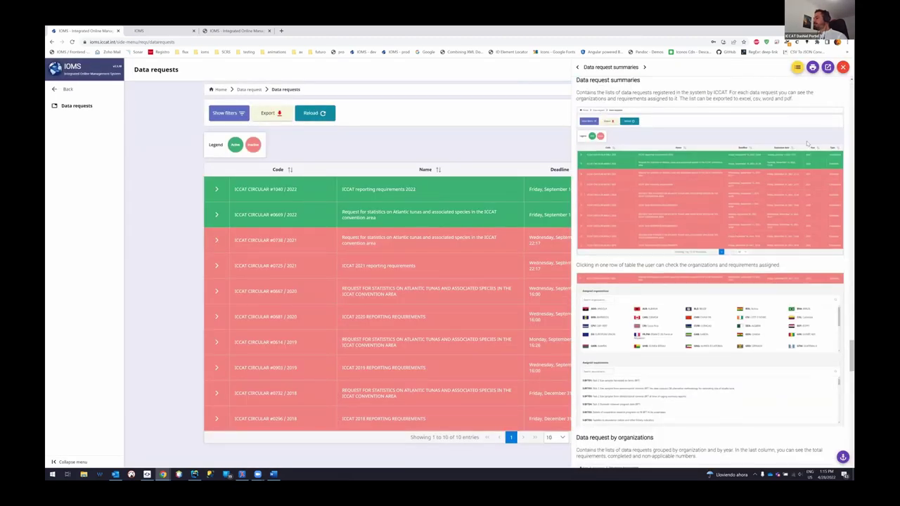
{"action": "left_click", "coordinate": [842, 67]}
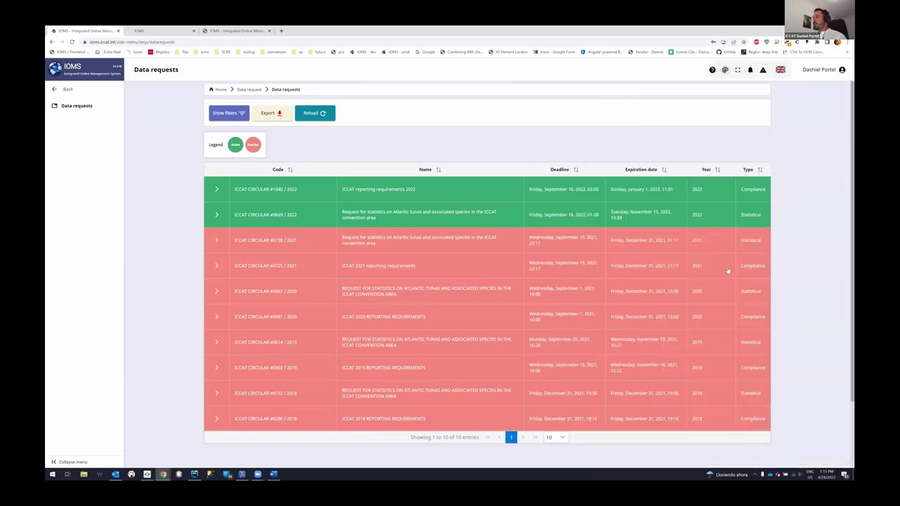
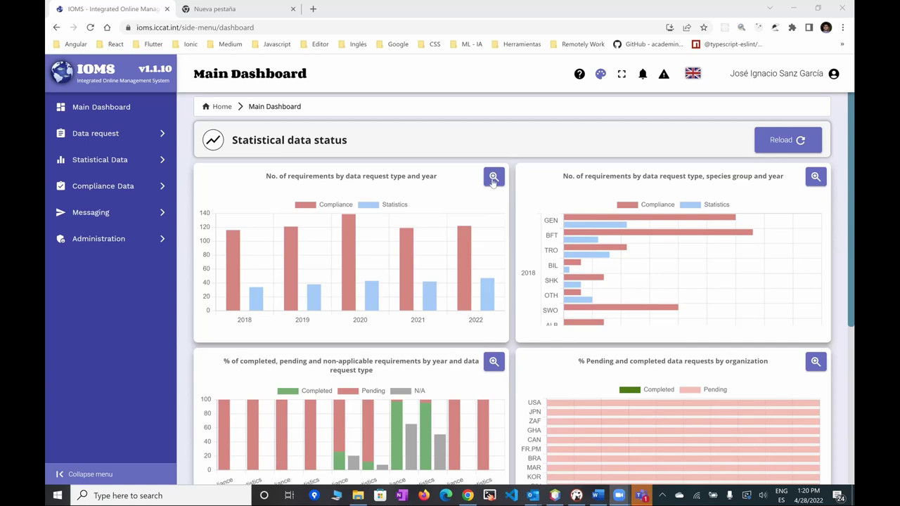
{"action": "left_click", "coordinate": [493, 179]}
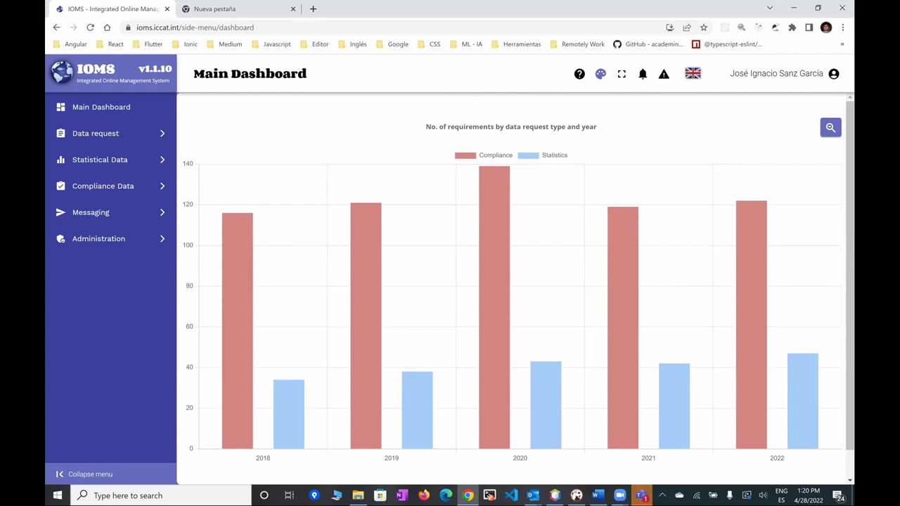
{"action": "key", "text": "Escape"}
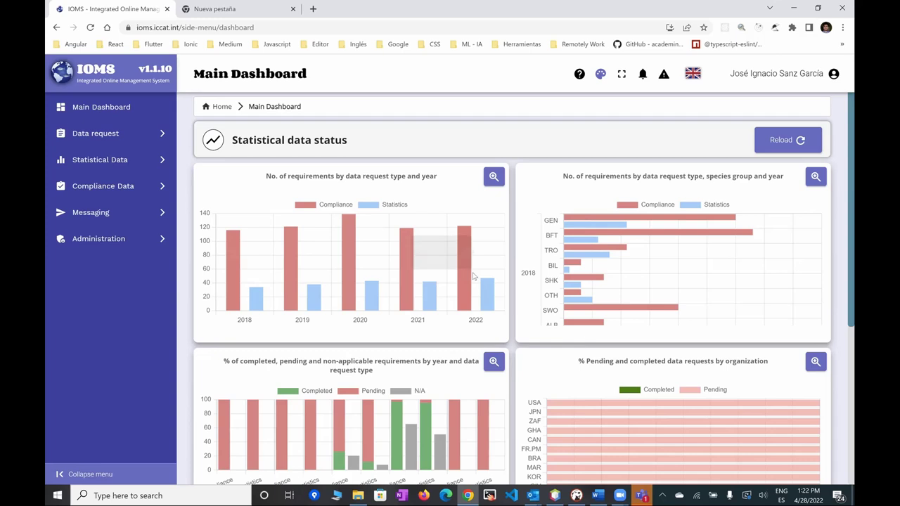
{"action": "mouse_move", "coordinate": [466, 269]}
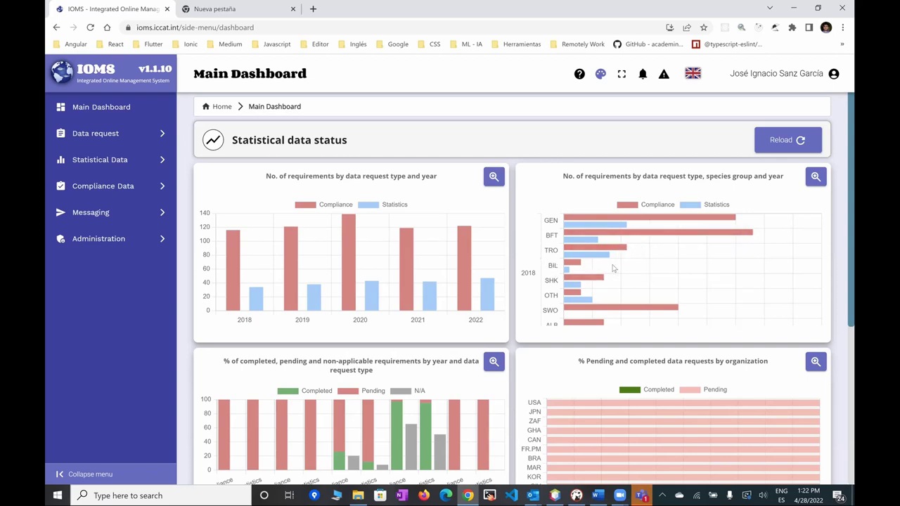
{"action": "scroll", "coordinate": [612, 268], "scroll_direction": "down", "scroll_amount": 2}
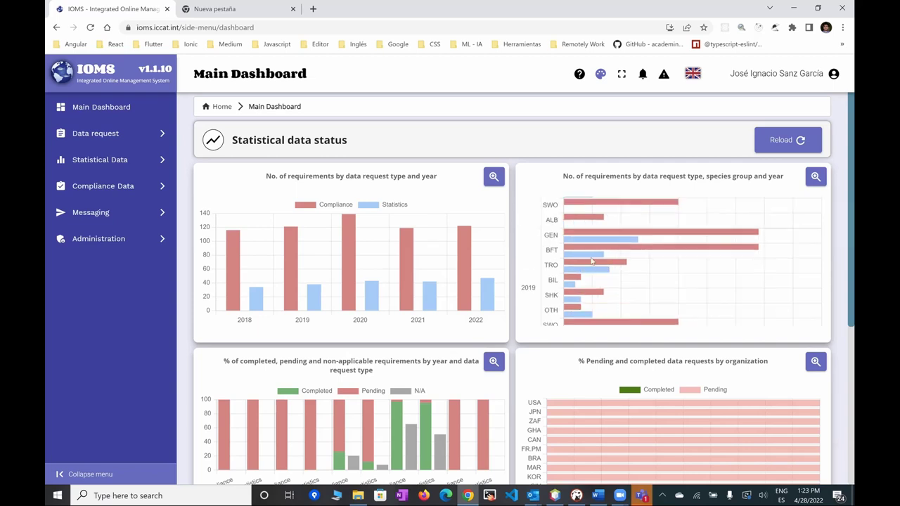
{"action": "scroll", "coordinate": [529, 250], "scroll_direction": "down", "scroll_amount": 3}
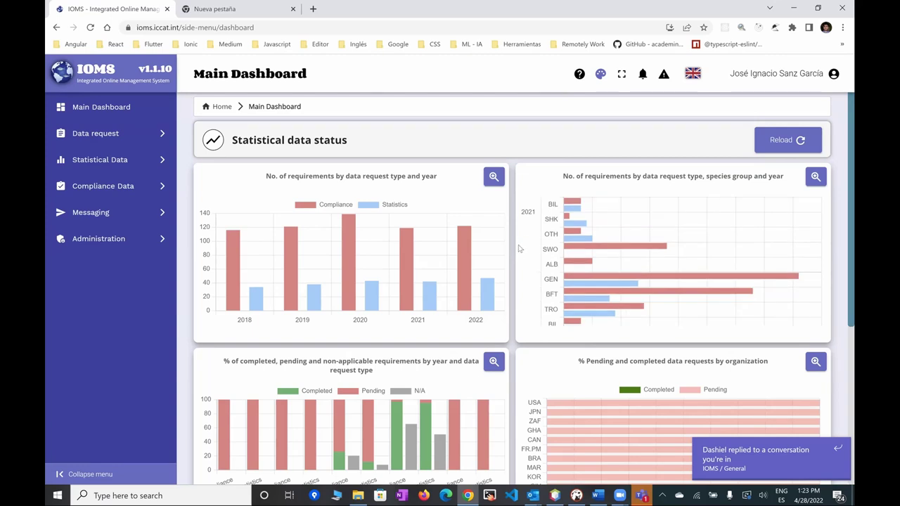
{"action": "scroll", "coordinate": [520, 252], "scroll_direction": "down", "scroll_amount": 3}
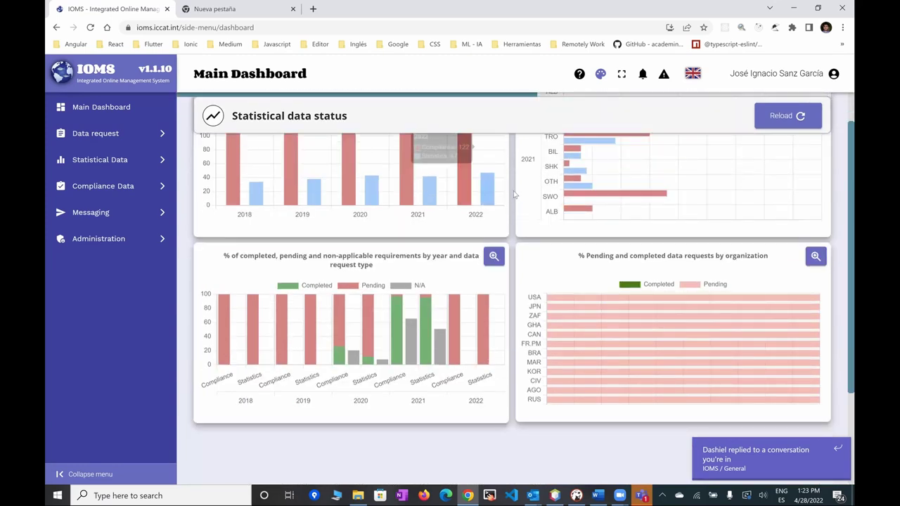
{"action": "scroll", "coordinate": [534, 211], "scroll_direction": "up", "scroll_amount": 3}
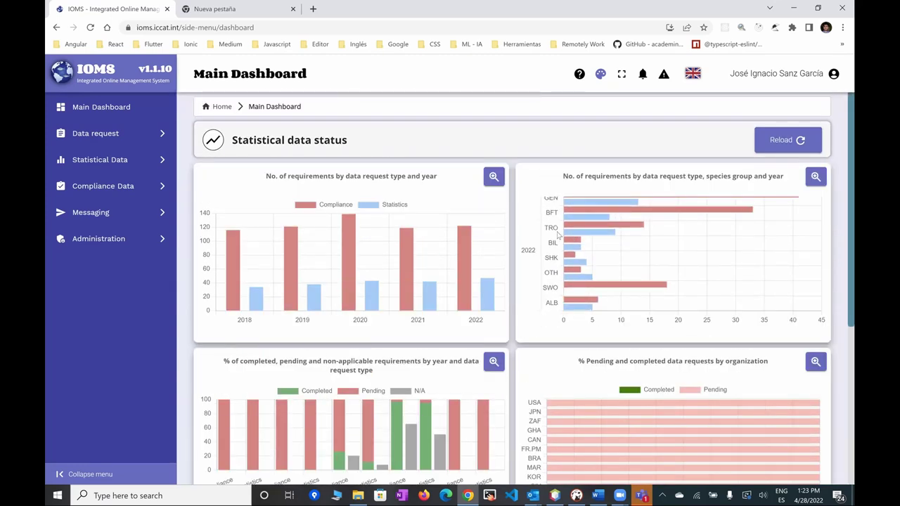
{"action": "scroll", "coordinate": [558, 235], "scroll_direction": "down", "scroll_amount": 1}
{"action": "scroll", "coordinate": [588, 235], "scroll_direction": "up", "scroll_amount": 1}
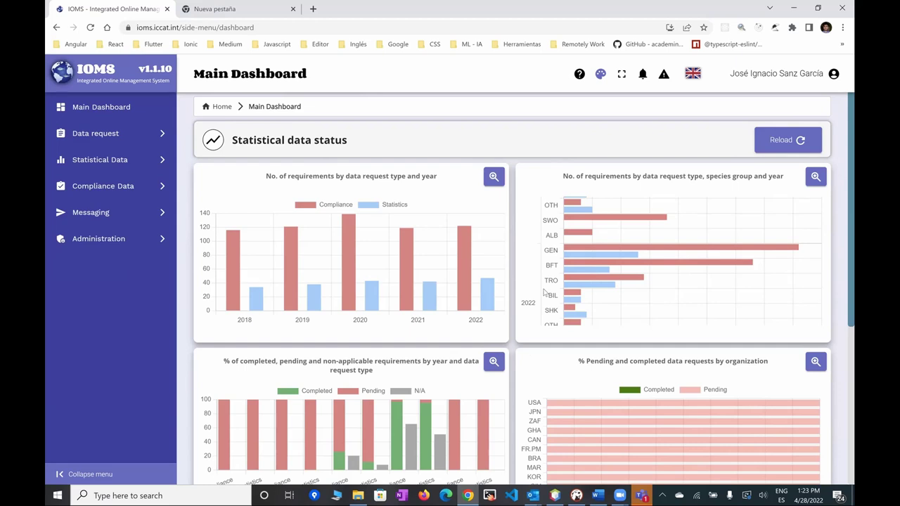
{"action": "mouse_move", "coordinate": [596, 263]}
{"action": "scroll", "coordinate": [547, 274], "scroll_direction": "down", "scroll_amount": 2}
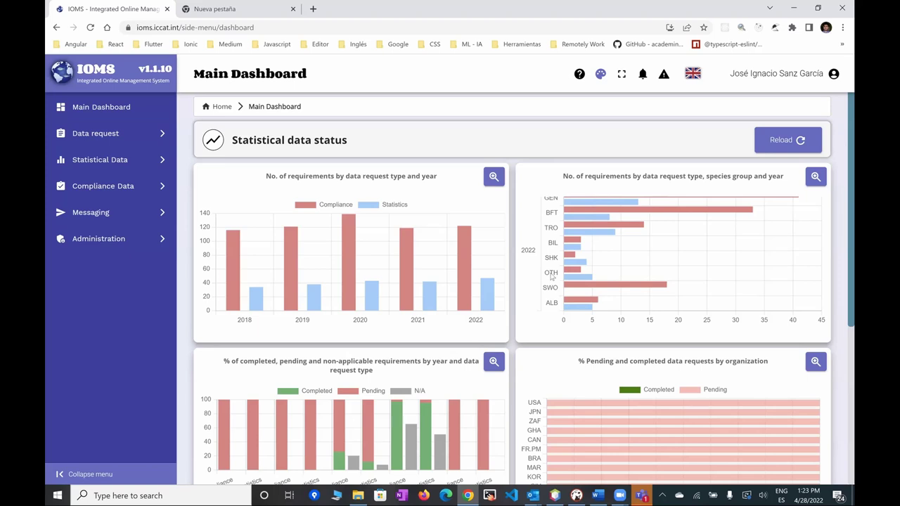
{"action": "mouse_move", "coordinate": [565, 276]}
{"action": "scroll", "coordinate": [176, 251], "scroll_direction": "down", "scroll_amount": 1}
{"action": "scroll", "coordinate": [230, 272], "scroll_direction": "down", "scroll_amount": 1}
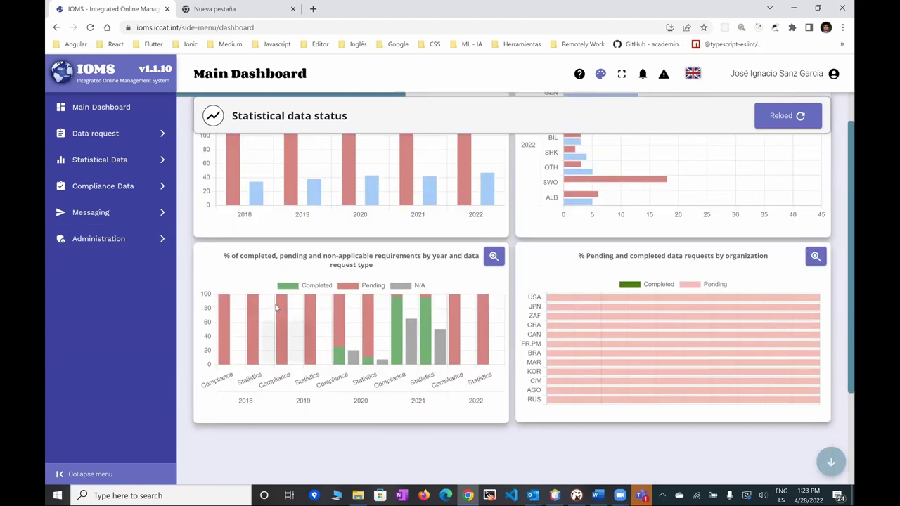
{"action": "scroll", "coordinate": [284, 288], "scroll_direction": "down", "scroll_amount": 1}
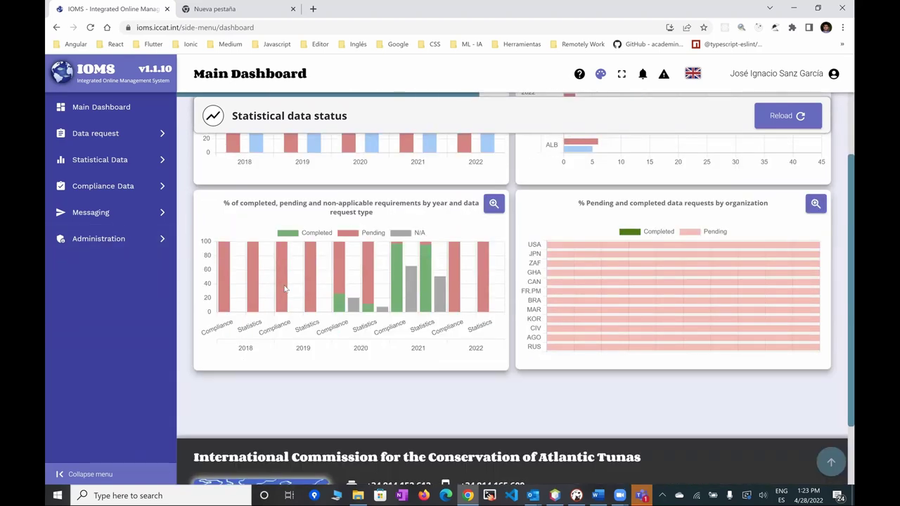
{"action": "mouse_move", "coordinate": [313, 282]}
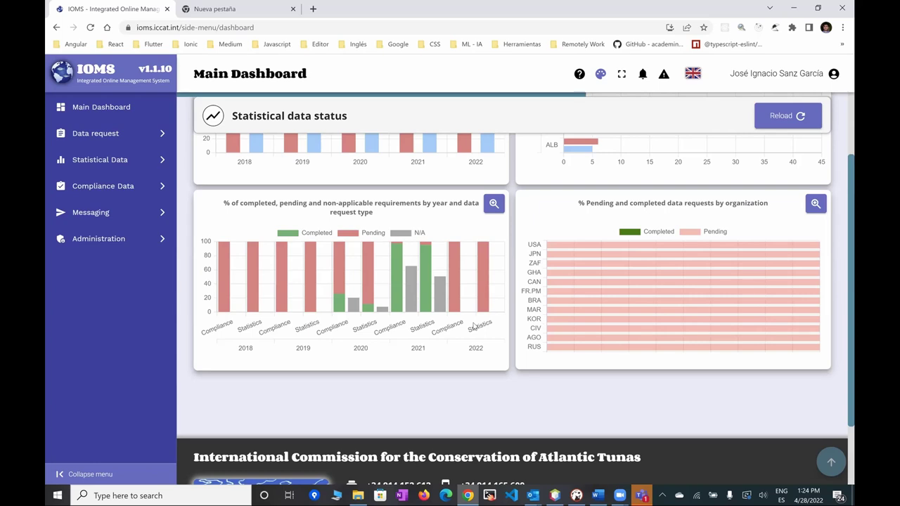
{"action": "mouse_move", "coordinate": [428, 304]}
{"action": "mouse_move", "coordinate": [400, 314]}
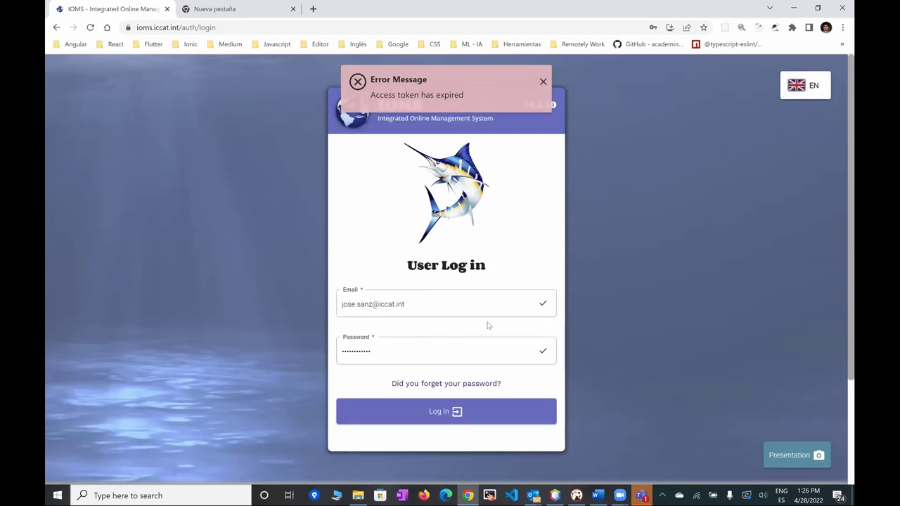
Step: Log back in to IOMS with the already-filled credentials after the 'Access token has expired' message
{"action": "left_click", "coordinate": [454, 413]}
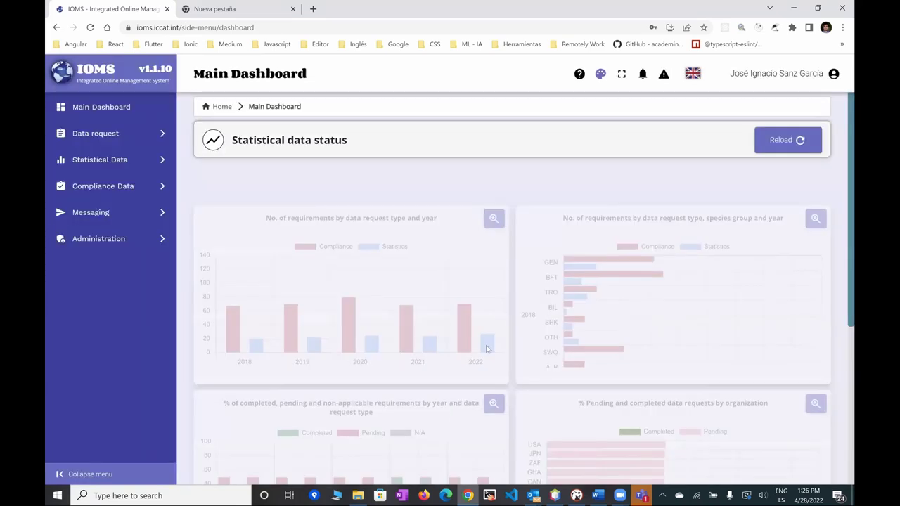
Step: Review the reloaded dashboard charts, including the organization chart showing FR.PM, BRA and GHA at 0 completed
{"action": "scroll", "coordinate": [506, 190], "scroll_direction": "down", "scroll_amount": 2}
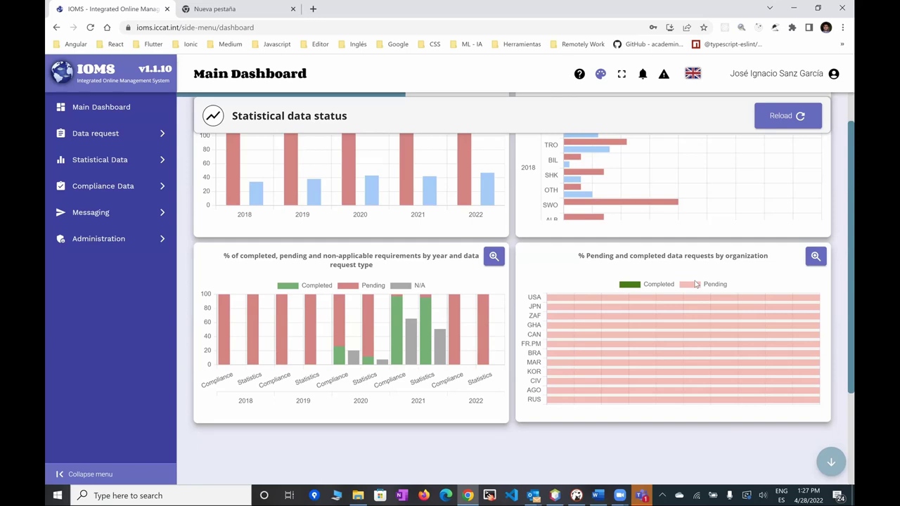
{"action": "mouse_move", "coordinate": [662, 341]}
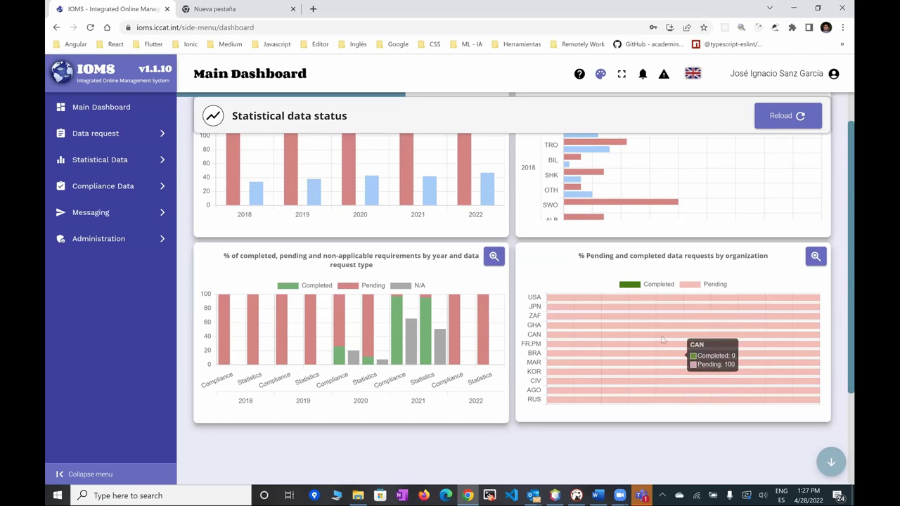
{"action": "scroll", "coordinate": [616, 261], "scroll_direction": "up", "scroll_amount": 3}
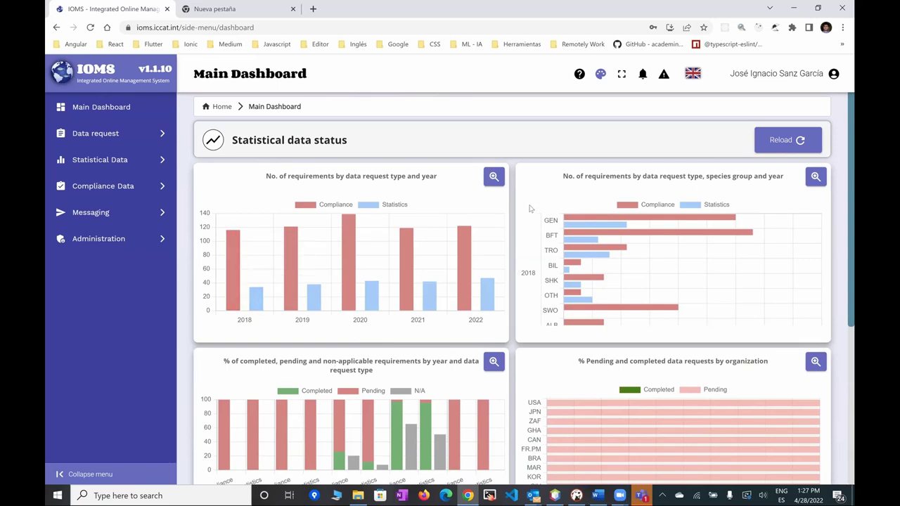
{"action": "left_click", "coordinate": [618, 495]}
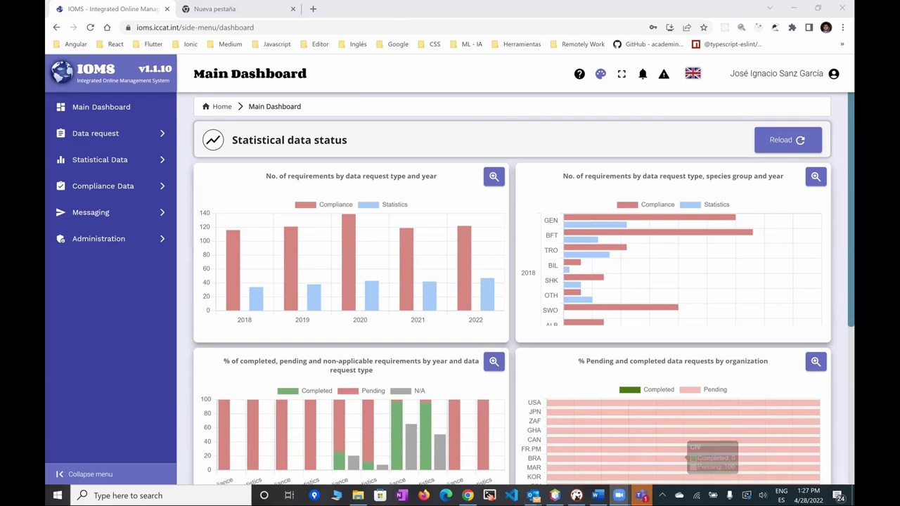
{"action": "mouse_move", "coordinate": [619, 496]}
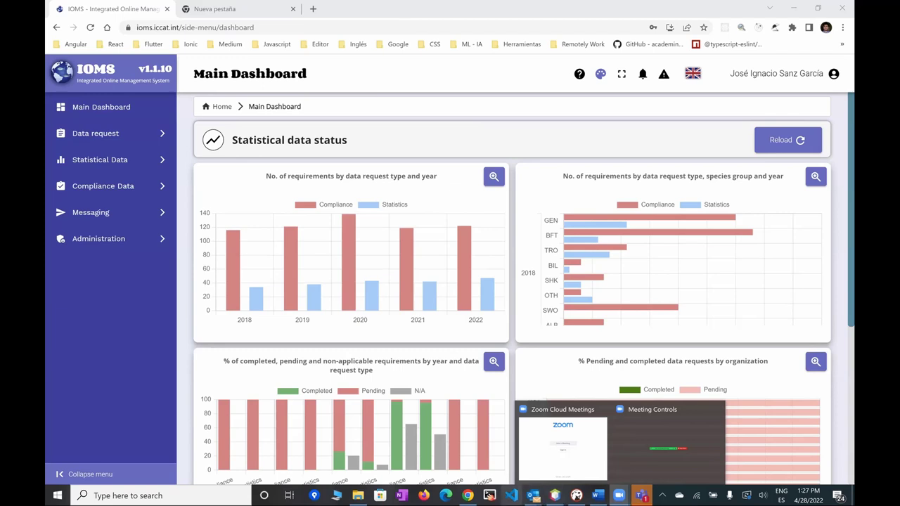
{"action": "left_click", "coordinate": [640, 495]}
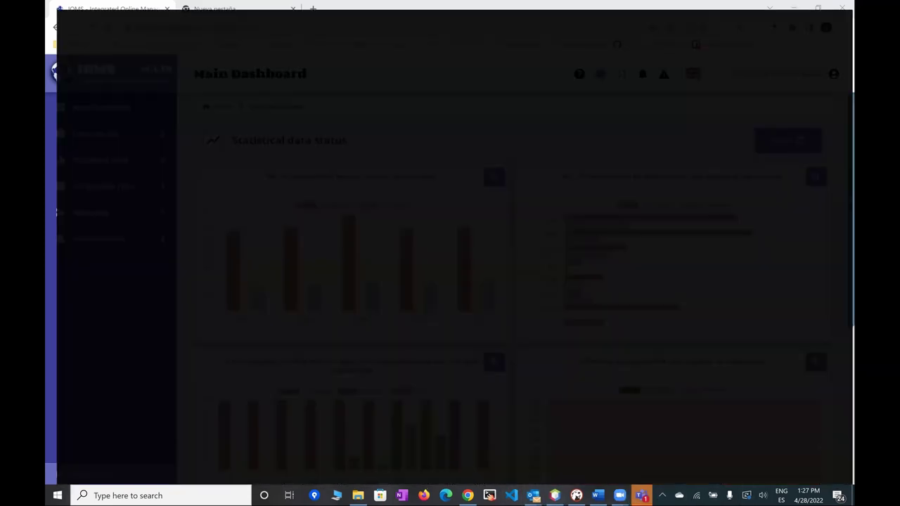
{"action": "scroll", "coordinate": [601, 405], "scroll_direction": "down", "scroll_amount": 3}
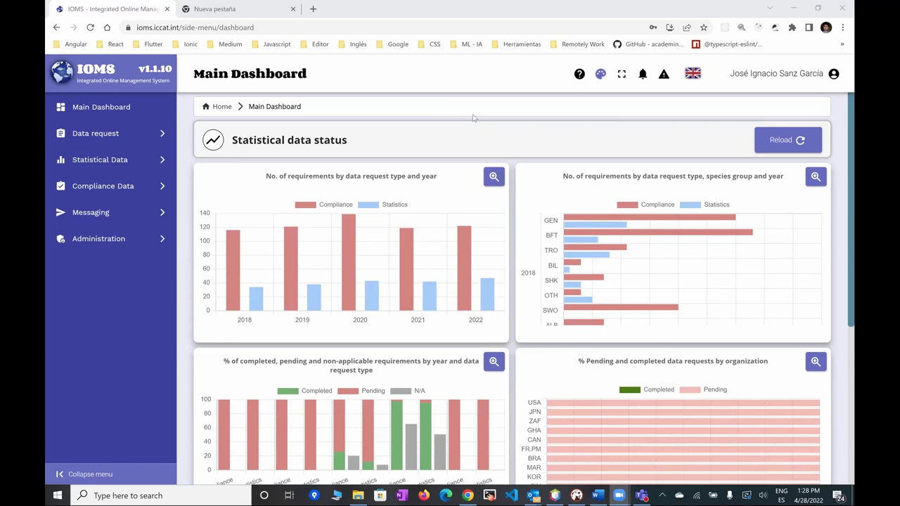
Step: Go to Data request in the left sidebar to reach its Options page
{"action": "scroll", "coordinate": [473, 118], "scroll_direction": "down", "scroll_amount": 1}
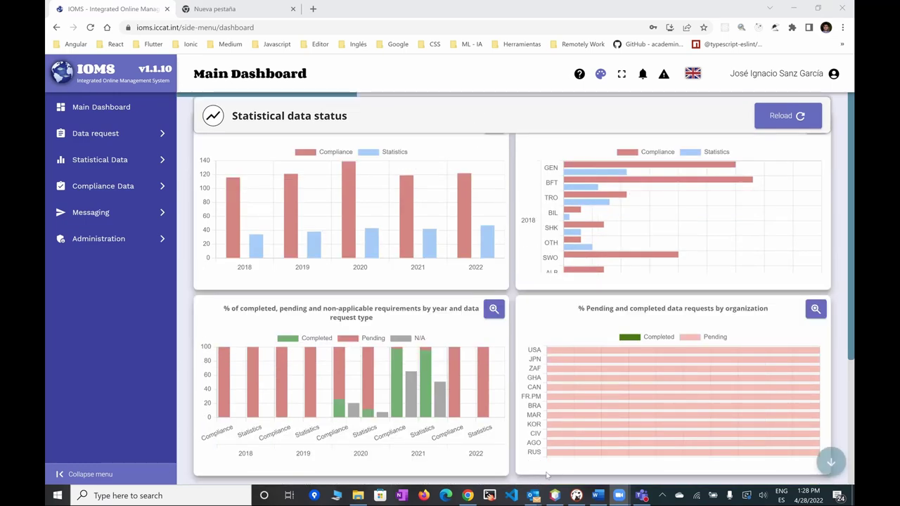
{"action": "mouse_move", "coordinate": [597, 495]}
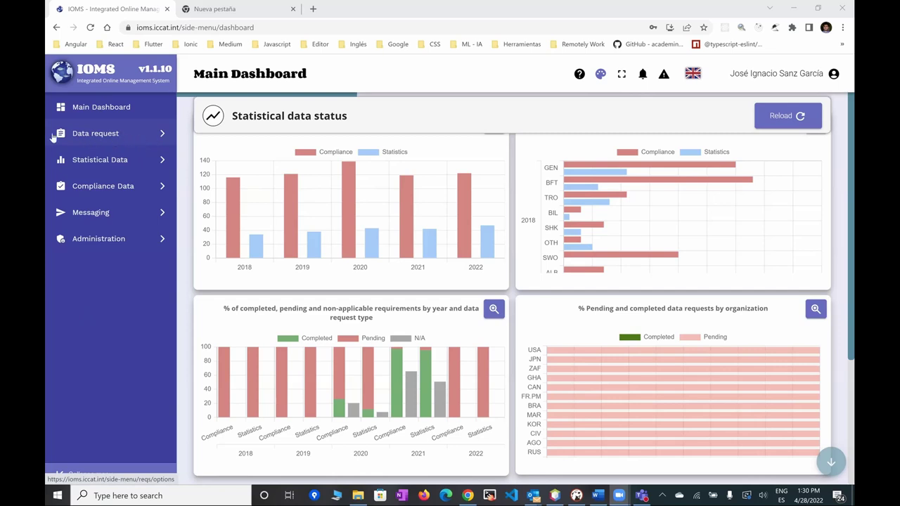
{"action": "left_click", "coordinate": [103, 141]}
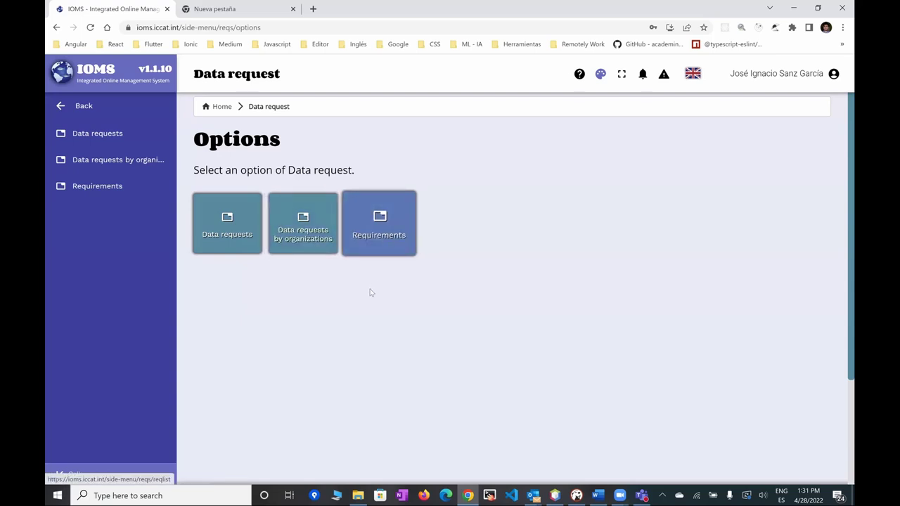
{"action": "left_click", "coordinate": [231, 225]}
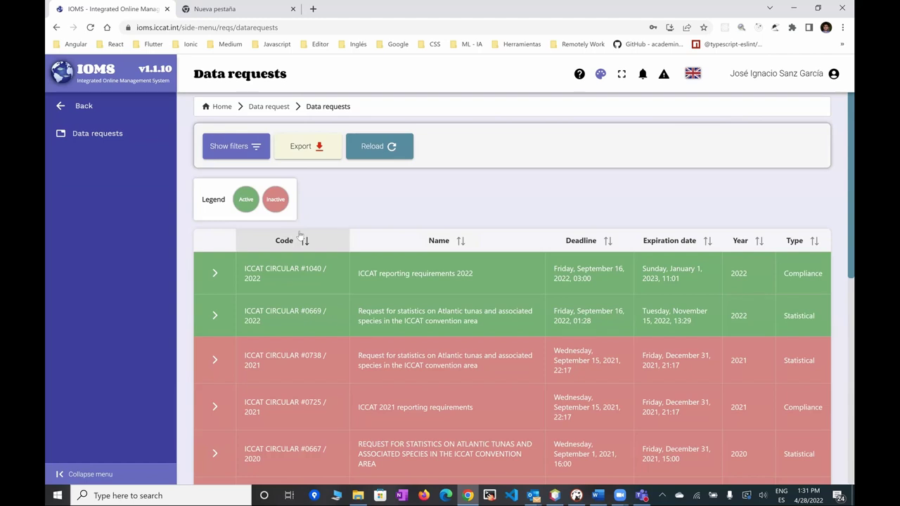
{"action": "scroll", "coordinate": [288, 237], "scroll_direction": "down", "scroll_amount": 1}
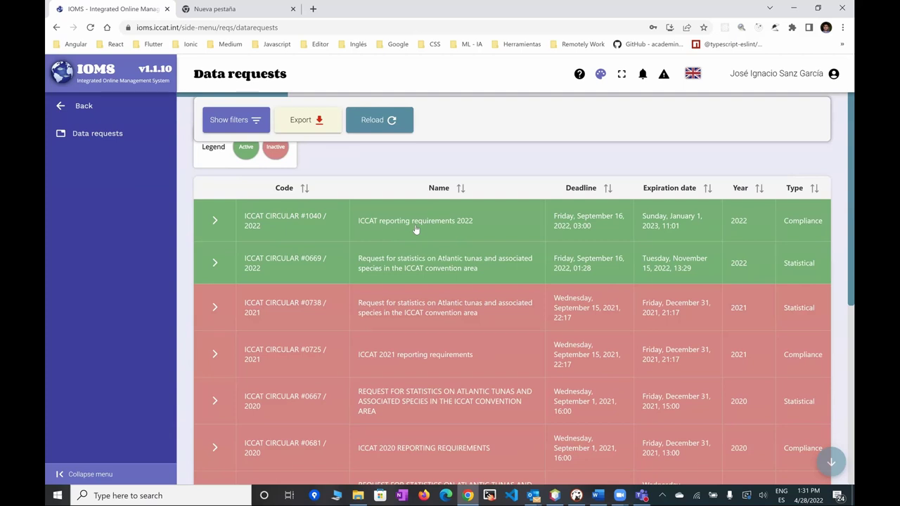
{"action": "left_click", "coordinate": [695, 78]}
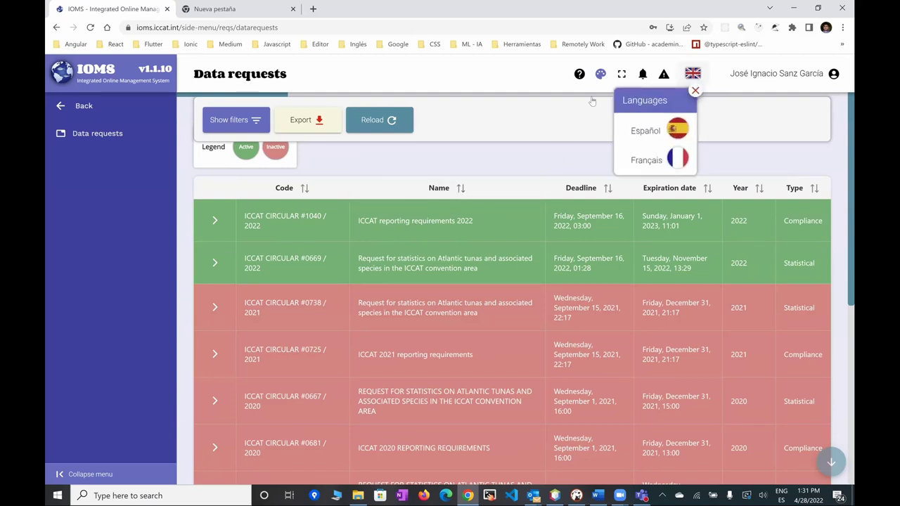
{"action": "left_click", "coordinate": [450, 231]}
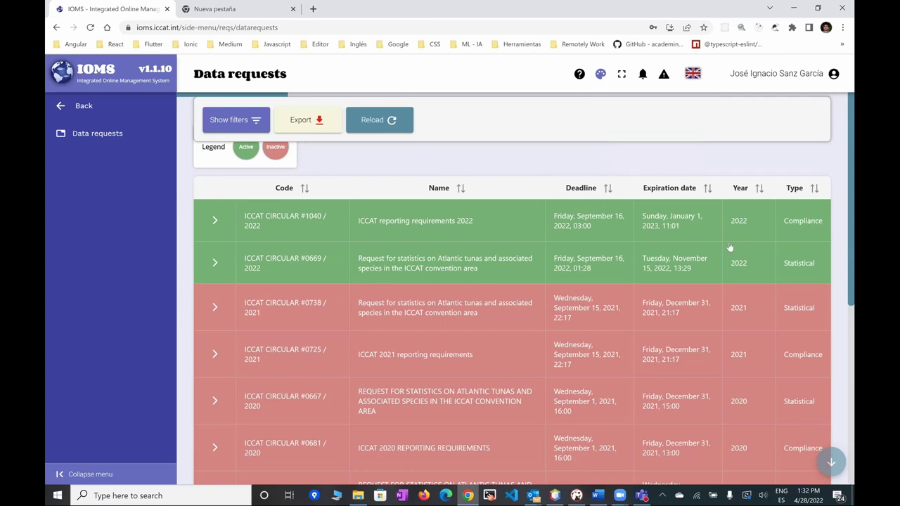
{"action": "scroll", "coordinate": [729, 247], "scroll_direction": "up", "scroll_amount": 1}
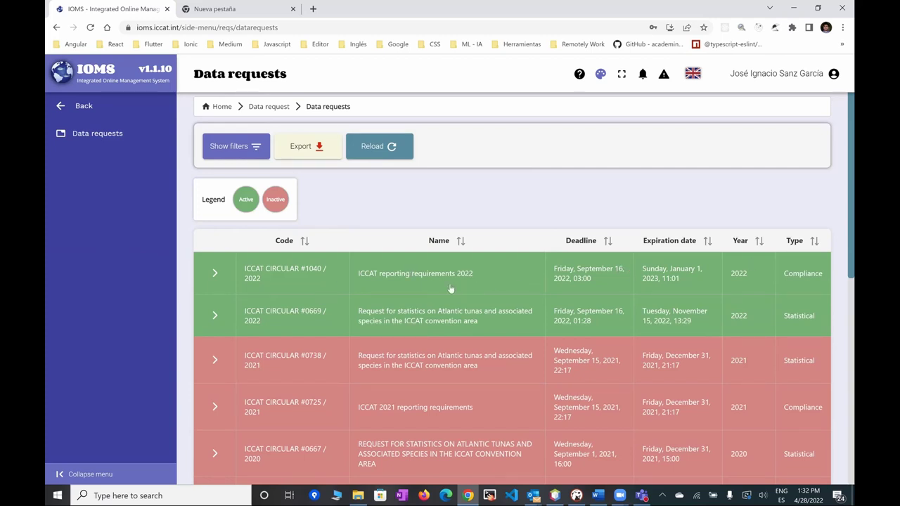
{"action": "scroll", "coordinate": [468, 321], "scroll_direction": "down", "scroll_amount": 3}
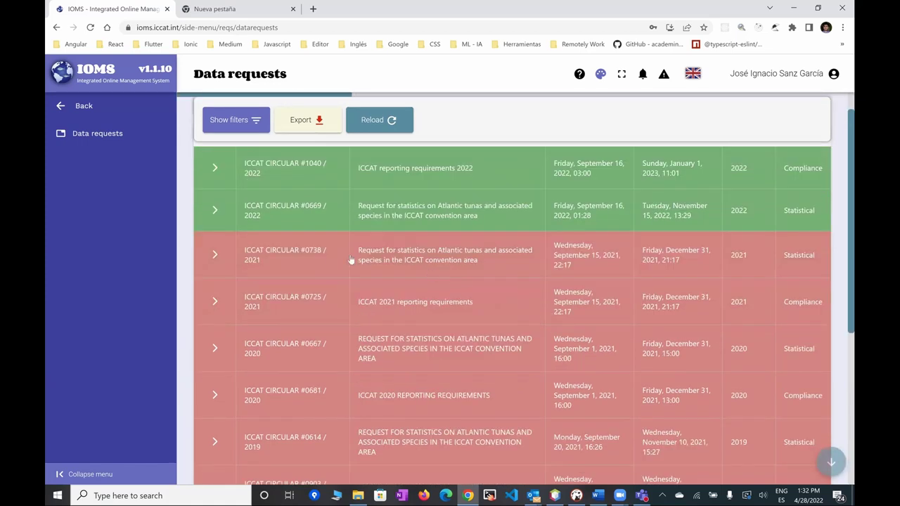
{"action": "scroll", "coordinate": [311, 201], "scroll_direction": "down", "scroll_amount": 3}
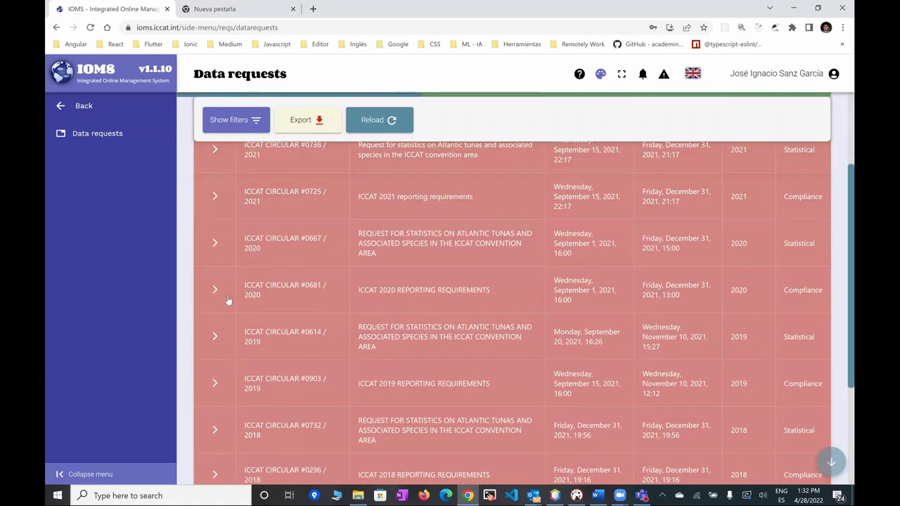
{"action": "scroll", "coordinate": [483, 271], "scroll_direction": "down", "scroll_amount": 3}
{"action": "scroll", "coordinate": [708, 351], "scroll_direction": "up", "scroll_amount": 4}
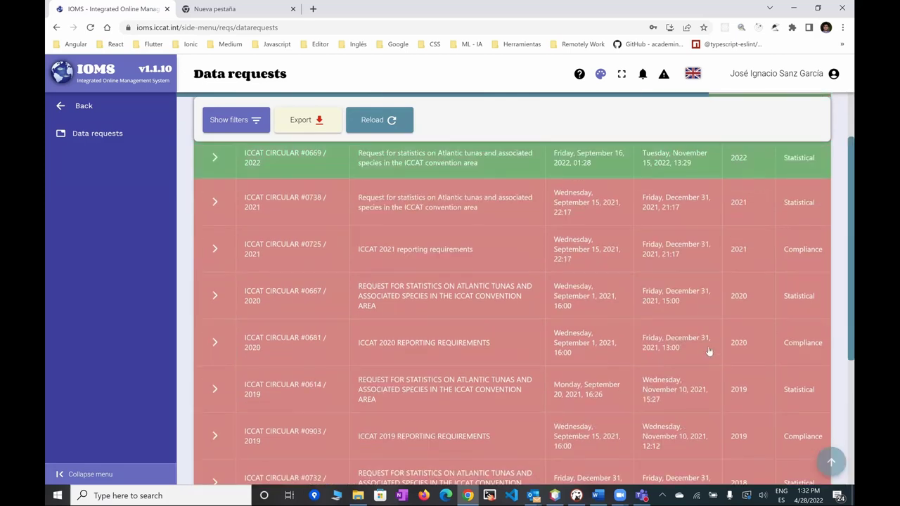
{"action": "scroll", "coordinate": [708, 351], "scroll_direction": "up", "scroll_amount": 3}
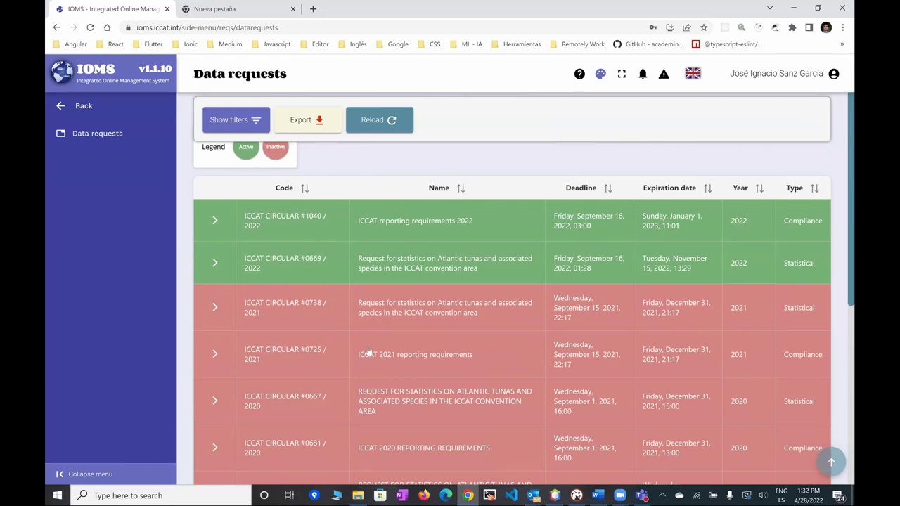
{"action": "scroll", "coordinate": [368, 352], "scroll_direction": "up", "scroll_amount": 2}
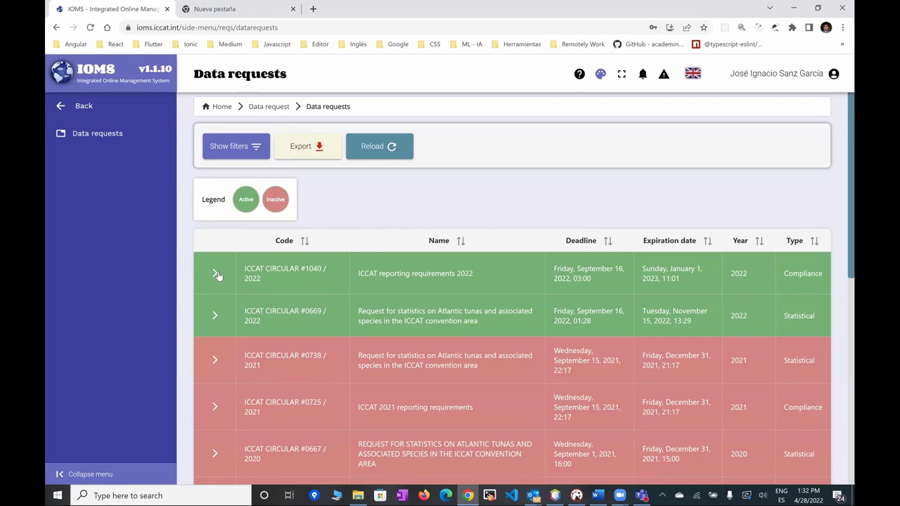
Step: Expand the ICCAT CIRCULAR #1040 / 2022 row and scroll through its assigned organizations and requirements
{"action": "left_click", "coordinate": [215, 275]}
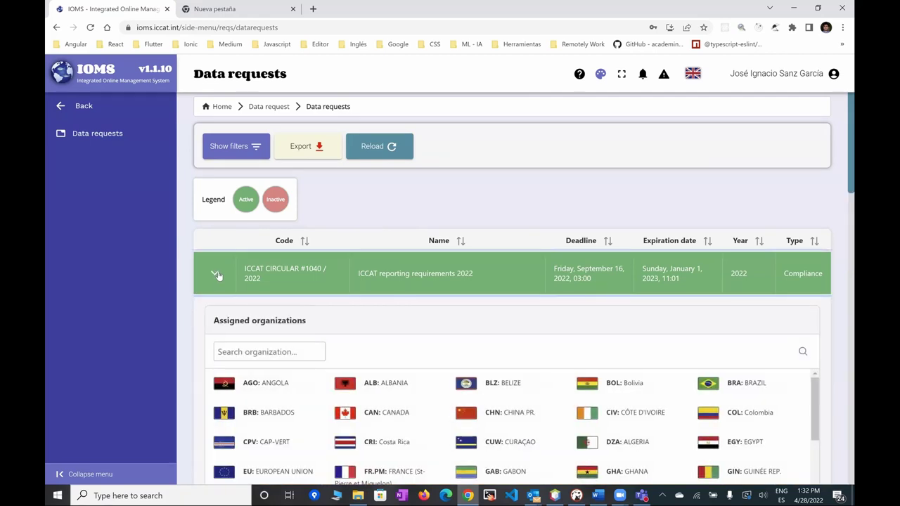
{"action": "scroll", "coordinate": [415, 257], "scroll_direction": "down", "scroll_amount": 3}
{"action": "scroll", "coordinate": [415, 257], "scroll_direction": "up", "scroll_amount": 1}
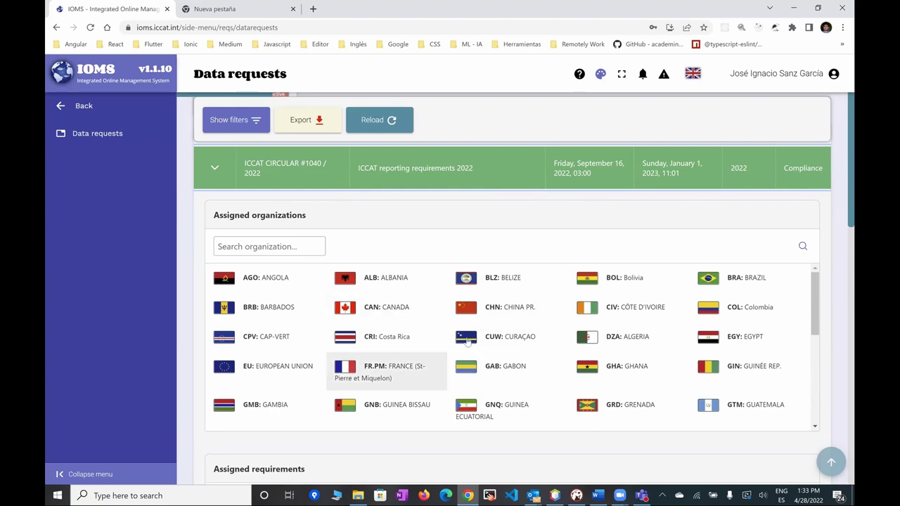
{"action": "scroll", "coordinate": [322, 415], "scroll_direction": "down", "scroll_amount": 2}
{"action": "scroll", "coordinate": [199, 370], "scroll_direction": "down", "scroll_amount": 3}
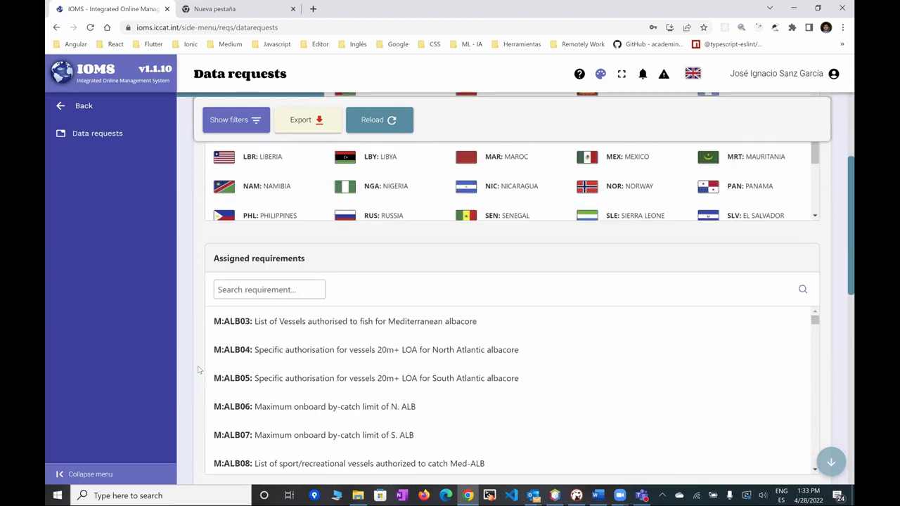
{"action": "scroll", "coordinate": [546, 295], "scroll_direction": "down", "scroll_amount": 1}
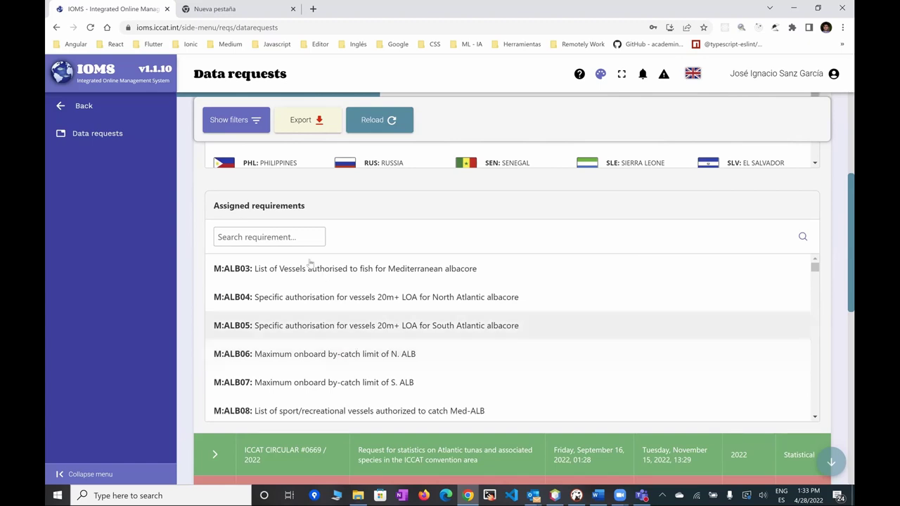
{"action": "scroll", "coordinate": [267, 221], "scroll_direction": "up", "scroll_amount": 3}
{"action": "scroll", "coordinate": [266, 237], "scroll_direction": "up", "scroll_amount": 3}
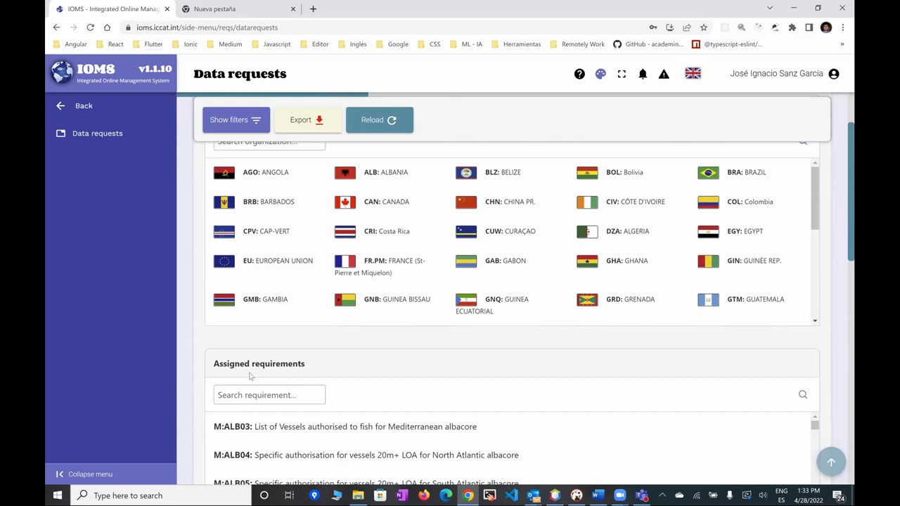
{"action": "scroll", "coordinate": [245, 256], "scroll_direction": "up", "scroll_amount": 2}
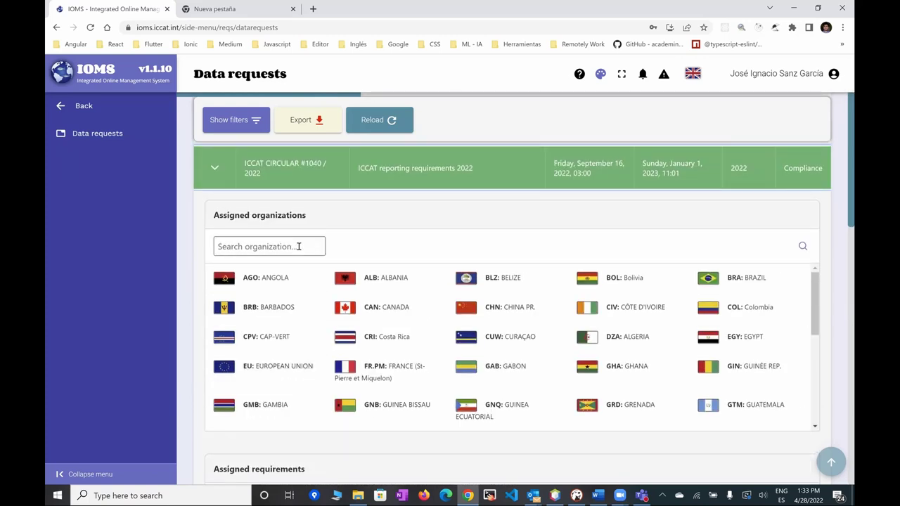
Step: Put the cursor in the assigned-organizations search, then in the assigned-requirements search
{"action": "left_click", "coordinate": [296, 247]}
{"action": "scroll", "coordinate": [301, 375], "scroll_direction": "down", "scroll_amount": 1}
{"action": "left_click", "coordinate": [285, 448]}
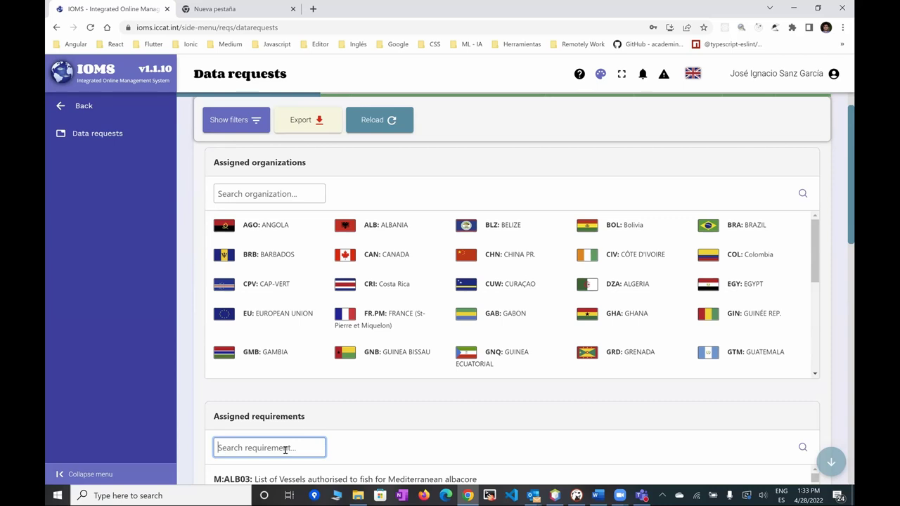
{"action": "left_click", "coordinate": [297, 192]}
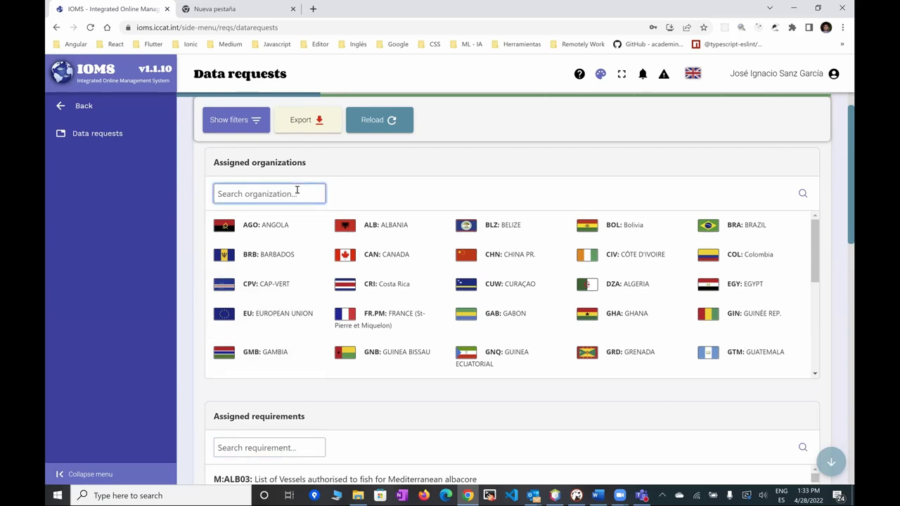
{"action": "type", "text": "guat"}
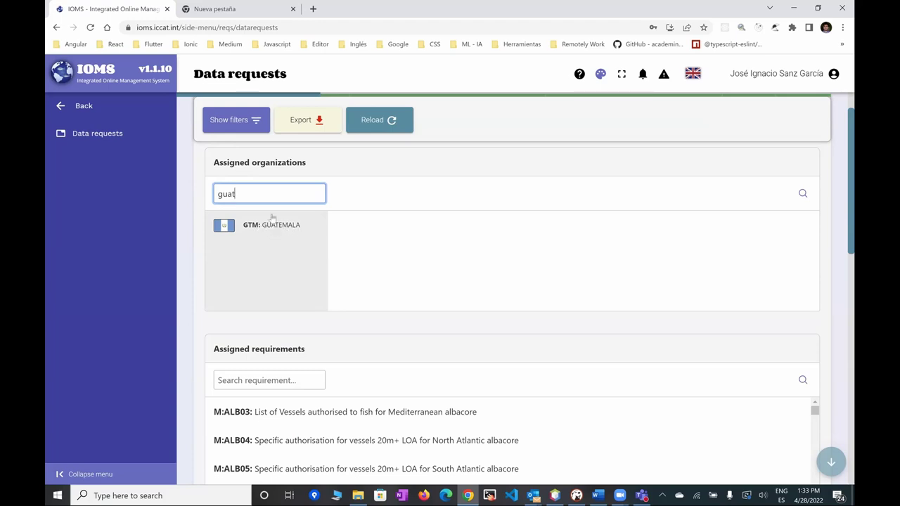
{"action": "double_click", "coordinate": [249, 190]}
{"action": "key", "text": "BackSpace"}
{"action": "scroll", "coordinate": [276, 322], "scroll_direction": "down", "scroll_amount": 1}
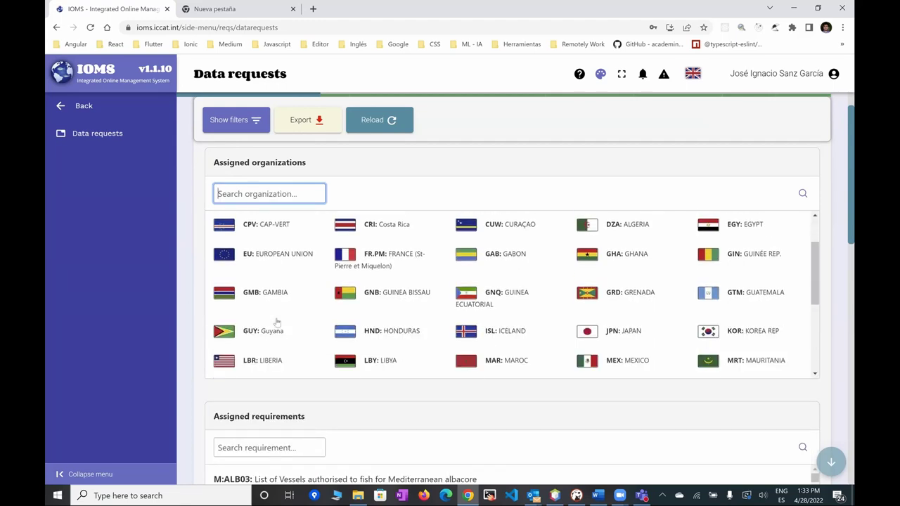
{"action": "scroll", "coordinate": [355, 388], "scroll_direction": "down", "scroll_amount": 2}
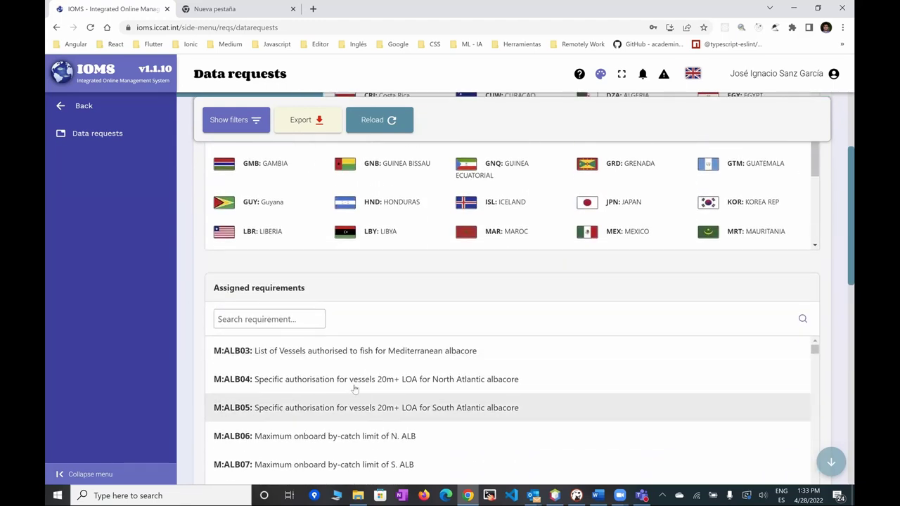
{"action": "scroll", "coordinate": [361, 305], "scroll_direction": "down", "scroll_amount": 1}
Step: Search the assigned requirements for M:BFT03, then clear the search to list all requirements again
{"action": "left_click", "coordinate": [294, 255]}
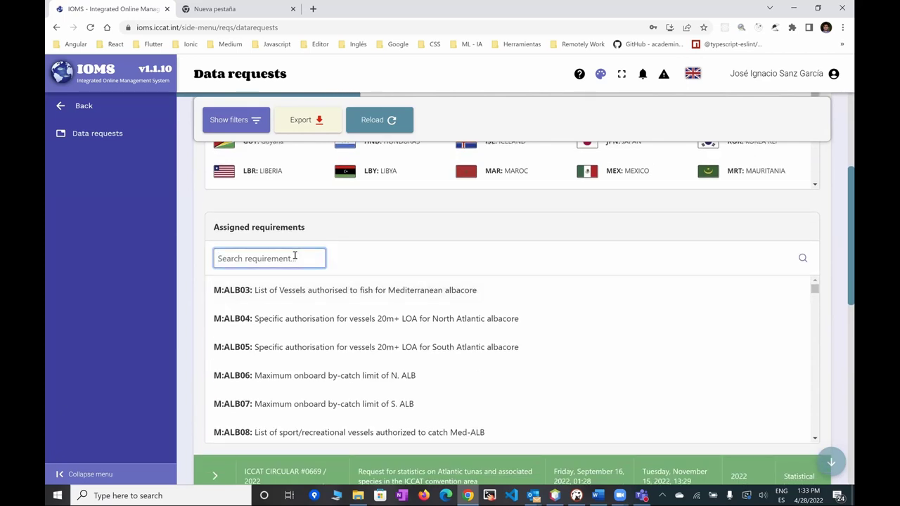
{"action": "type", "text": "M:BT"}
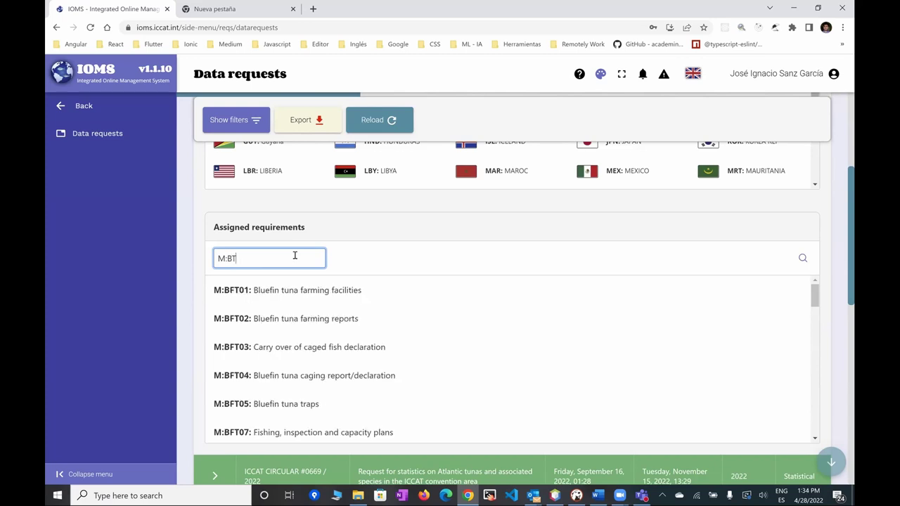
{"action": "key", "text": "BackSpace"}
{"action": "type", "text": "FT03"}
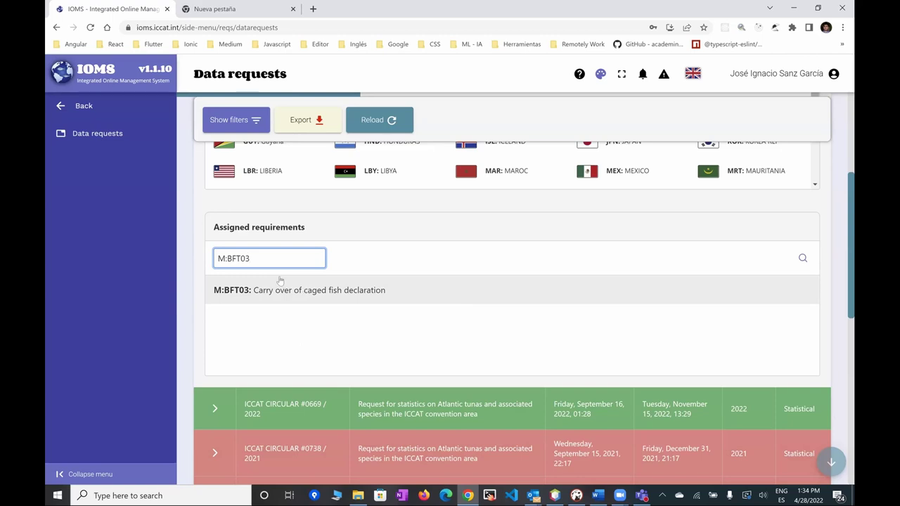
{"action": "double_click", "coordinate": [258, 258]}
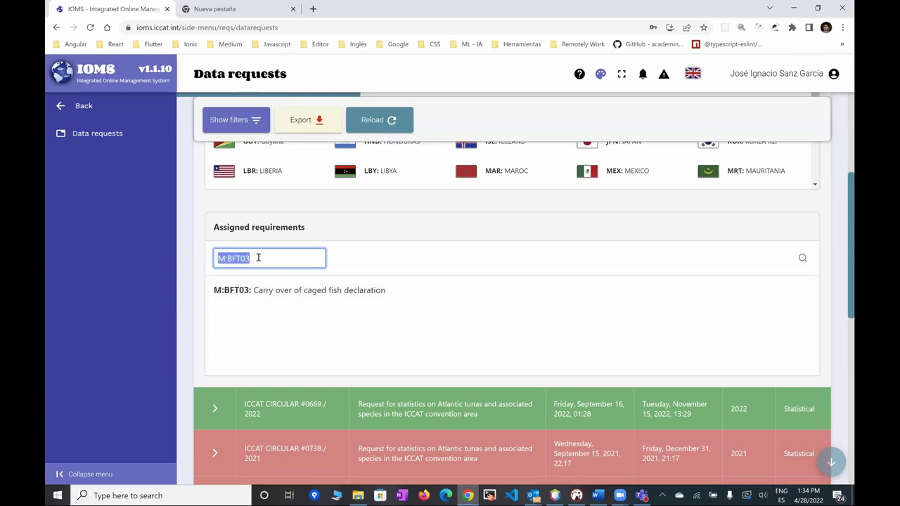
{"action": "key", "text": "BackSpace"}
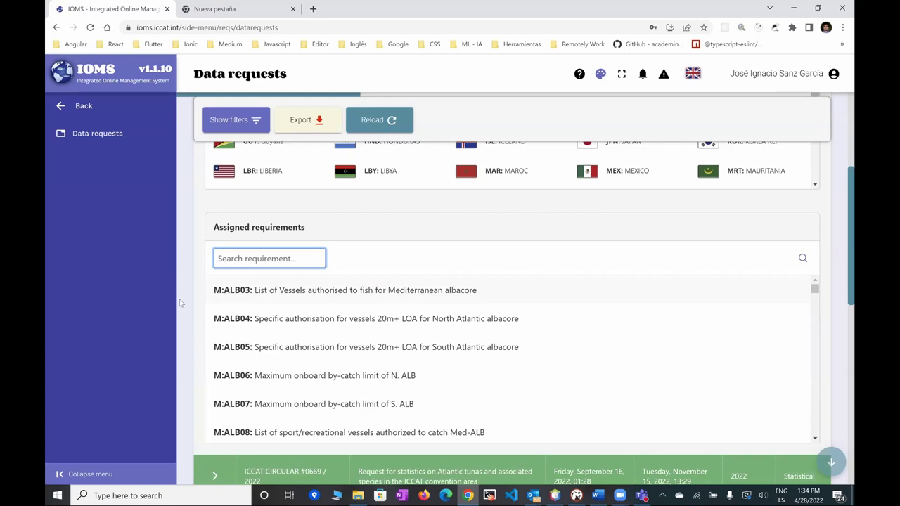
{"action": "scroll", "coordinate": [201, 279], "scroll_direction": "up", "scroll_amount": 5}
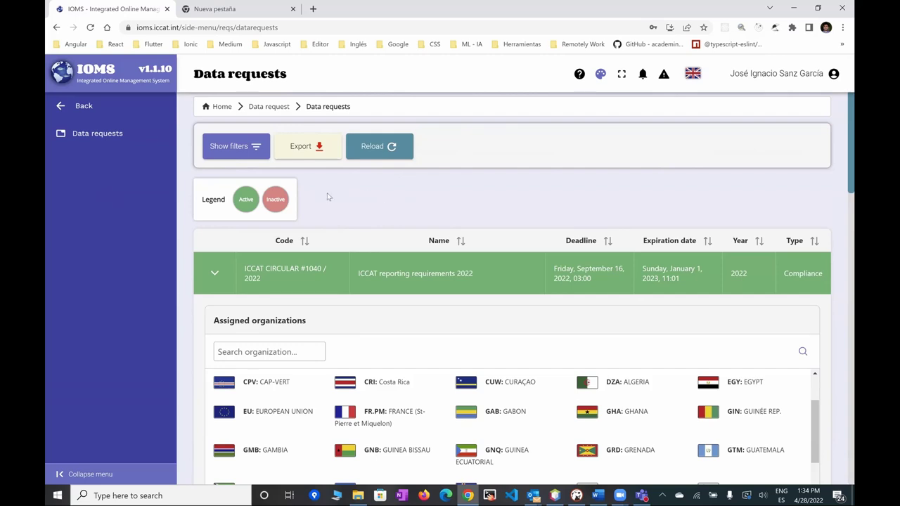
Step: Collapse the ICCAT CIRCULAR #1040 / 2022 row and reload the Data requests table
{"action": "left_click", "coordinate": [215, 279]}
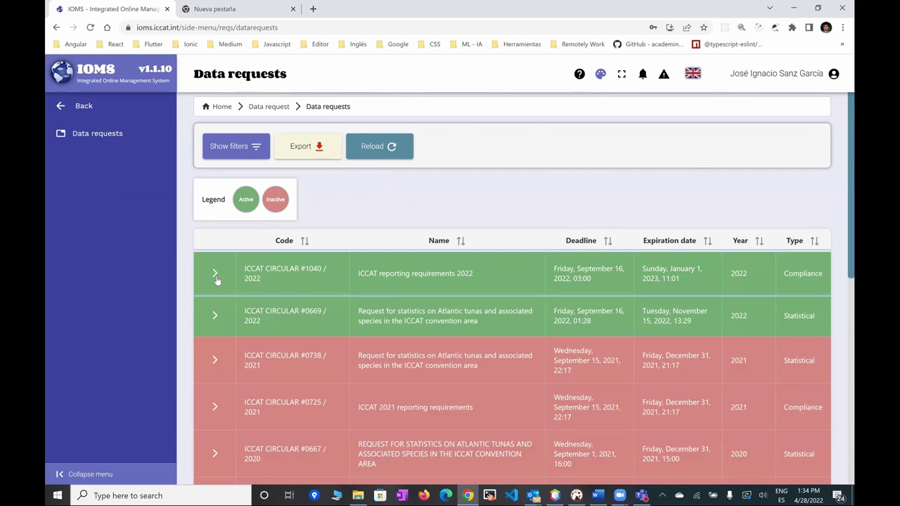
{"action": "left_click", "coordinate": [389, 156]}
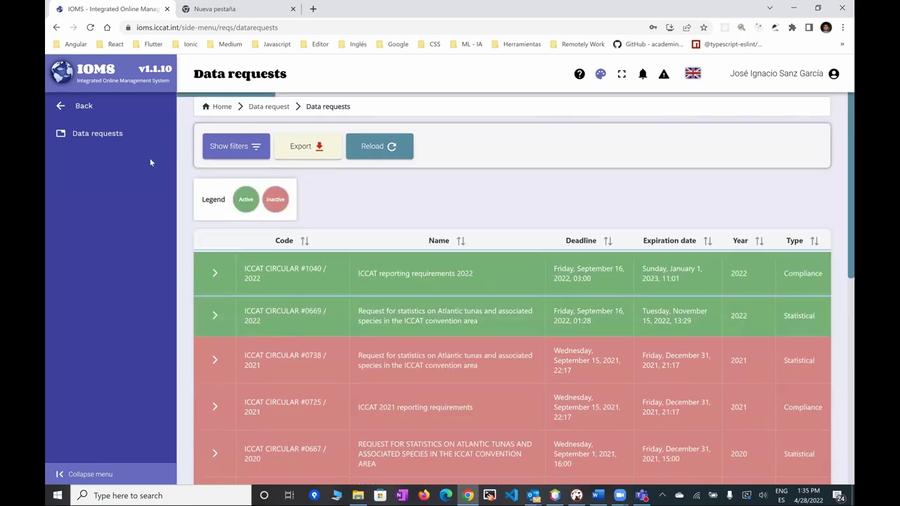
Step: Return to the data request Options page and choose Data requests by organizations
{"action": "left_click", "coordinate": [84, 106]}
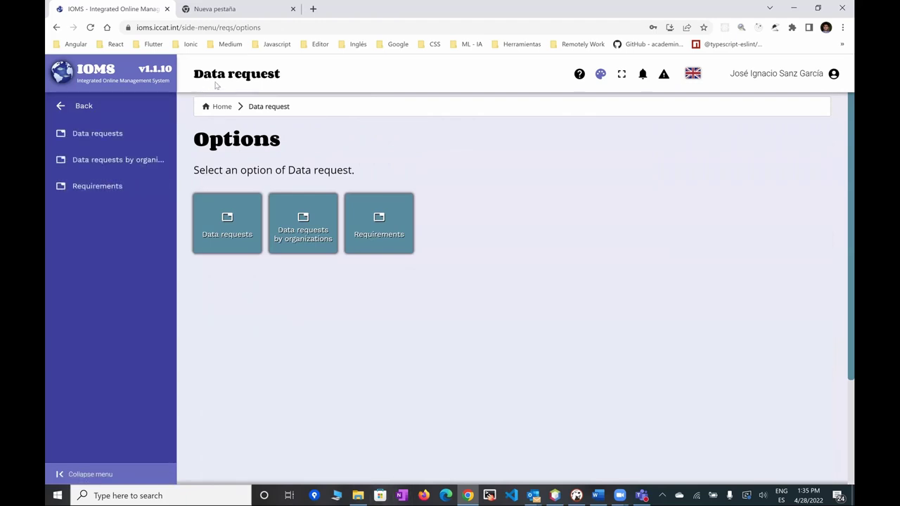
{"action": "left_click", "coordinate": [298, 220]}
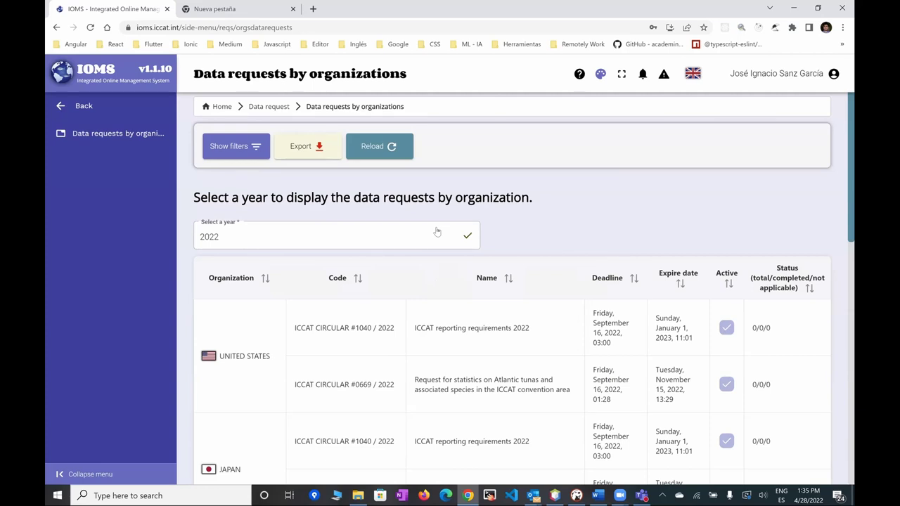
{"action": "scroll", "coordinate": [298, 336], "scroll_direction": "down", "scroll_amount": 1}
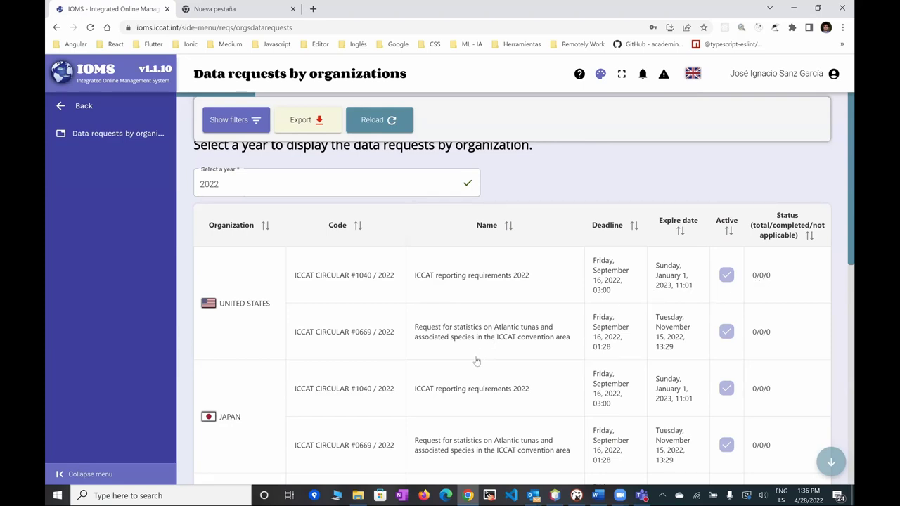
{"action": "scroll", "coordinate": [381, 288], "scroll_direction": "up", "scroll_amount": 1}
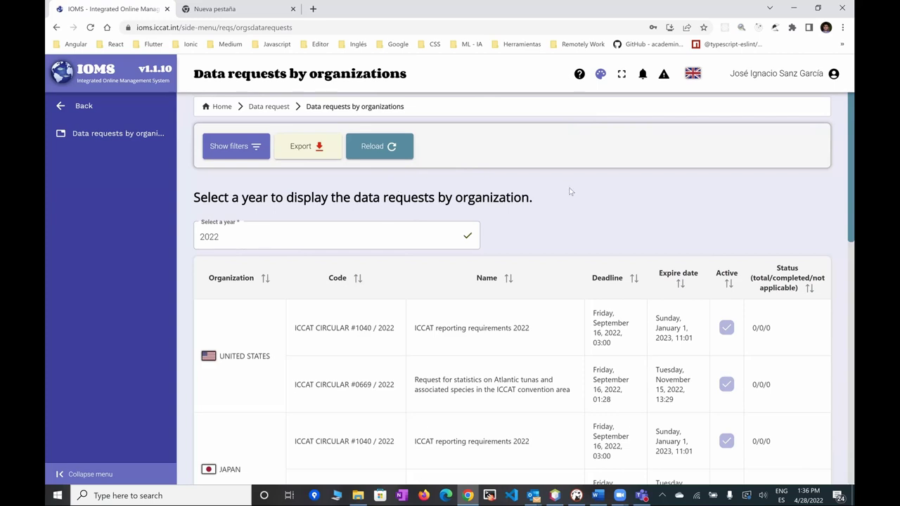
{"action": "scroll", "coordinate": [565, 245], "scroll_direction": "down", "scroll_amount": 2}
{"action": "scroll", "coordinate": [420, 201], "scroll_direction": "up", "scroll_amount": 3}
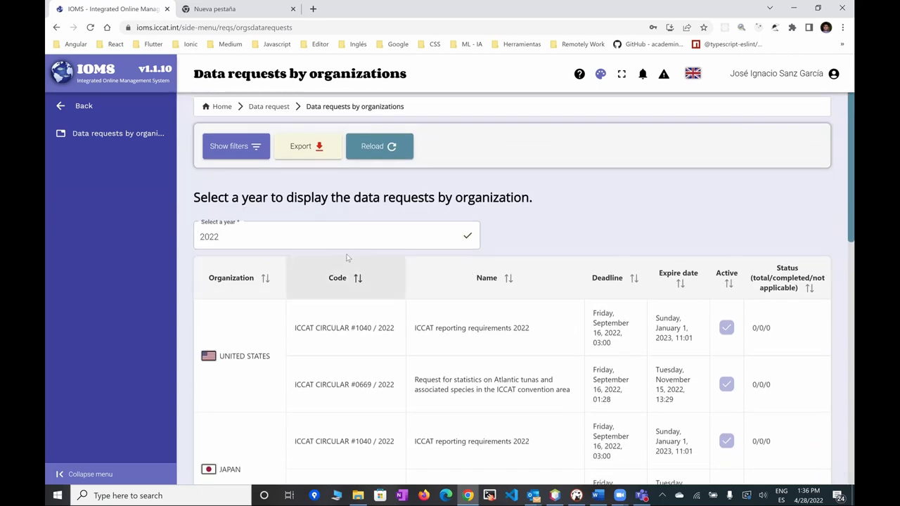
Step: Change the Select a year dropdown from 2022 to 2021 and review the organizations' circulars
{"action": "left_click", "coordinate": [336, 238]}
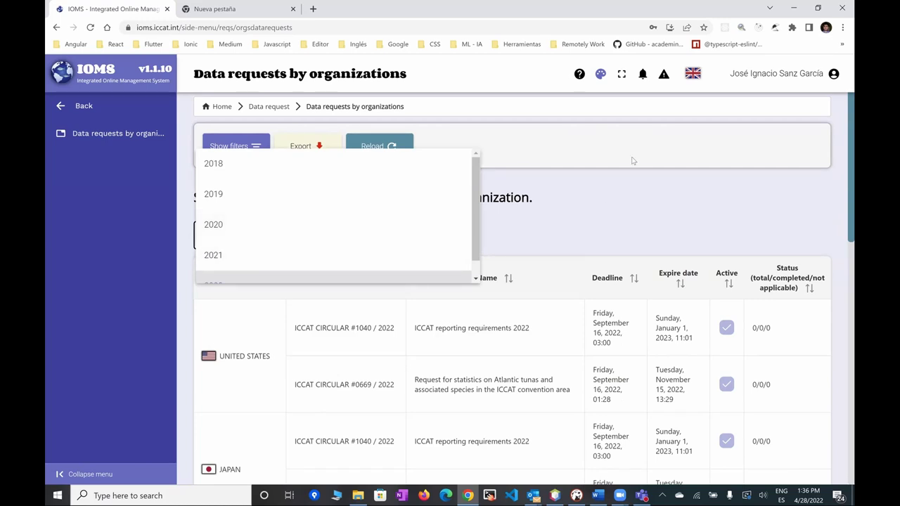
{"action": "left_click", "coordinate": [648, 184]}
{"action": "scroll", "coordinate": [679, 241], "scroll_direction": "down", "scroll_amount": 3}
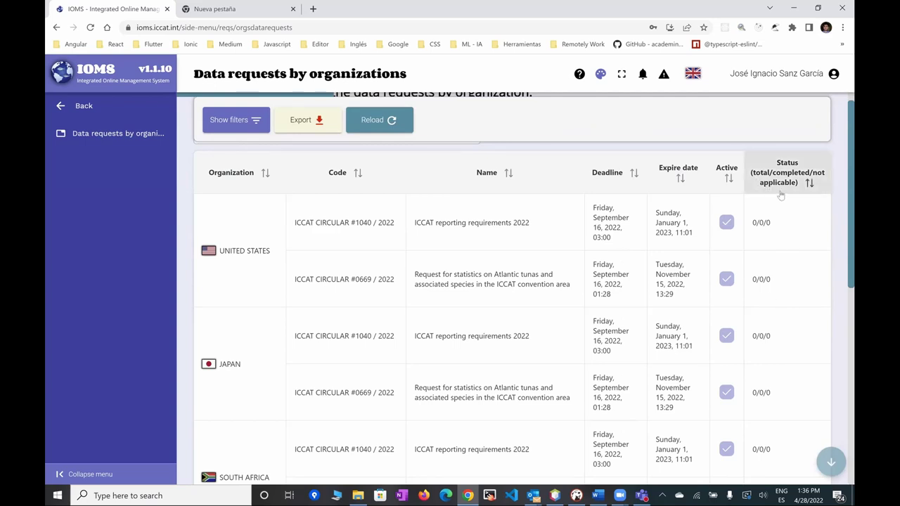
{"action": "scroll", "coordinate": [438, 305], "scroll_direction": "up", "scroll_amount": 3}
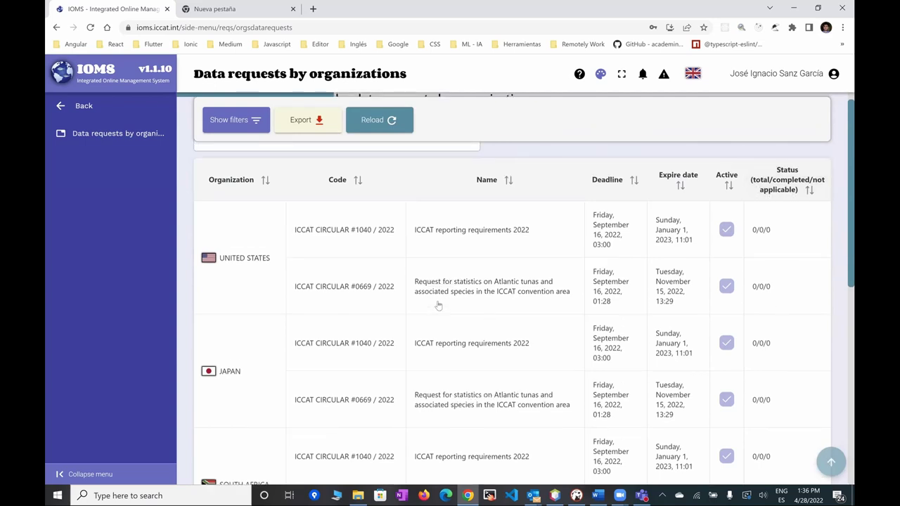
{"action": "left_click", "coordinate": [272, 246]}
{"action": "left_click", "coordinate": [245, 254]}
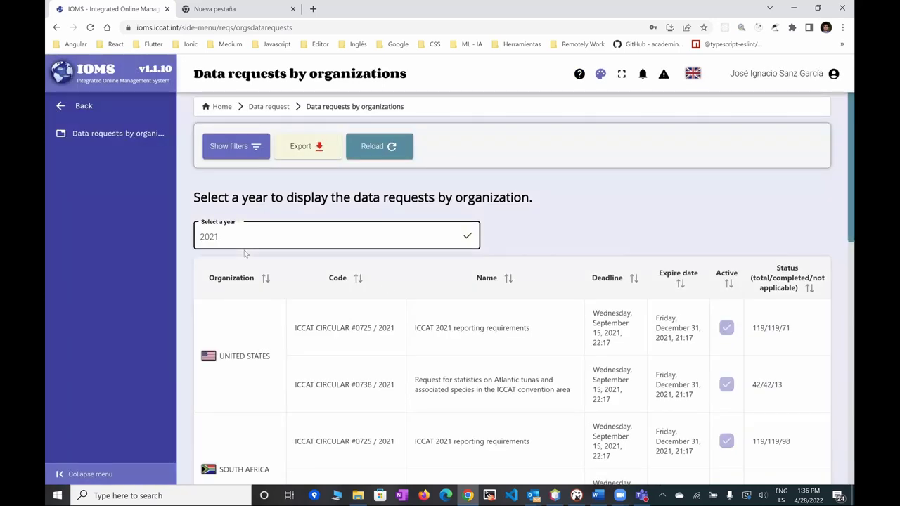
{"action": "scroll", "coordinate": [717, 316], "scroll_direction": "down", "scroll_amount": 1}
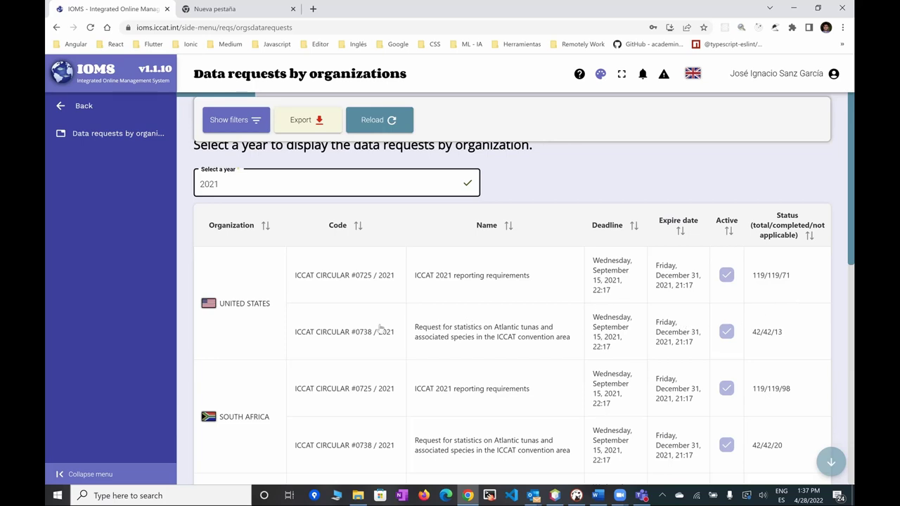
{"action": "scroll", "coordinate": [502, 314], "scroll_direction": "down", "scroll_amount": 2}
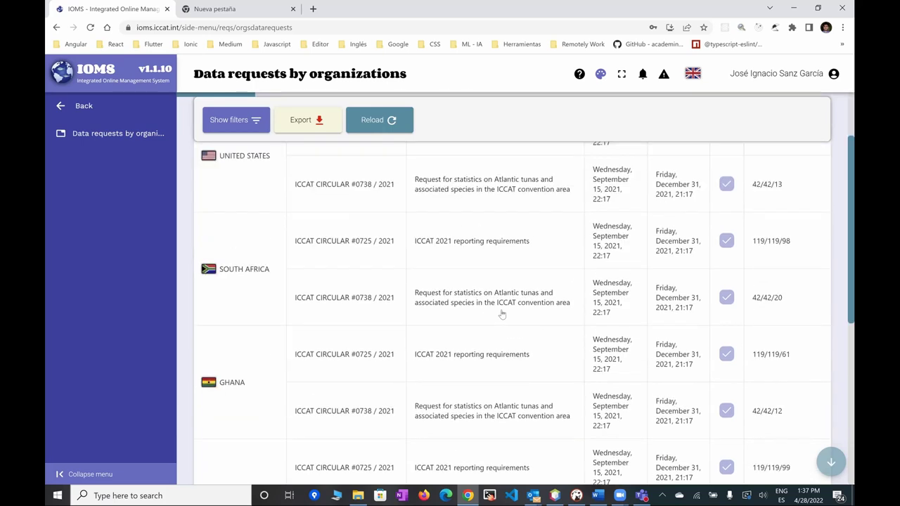
{"action": "scroll", "coordinate": [500, 312], "scroll_direction": "down", "scroll_amount": 1}
{"action": "scroll", "coordinate": [500, 309], "scroll_direction": "up", "scroll_amount": 4}
{"action": "left_click", "coordinate": [550, 212]}
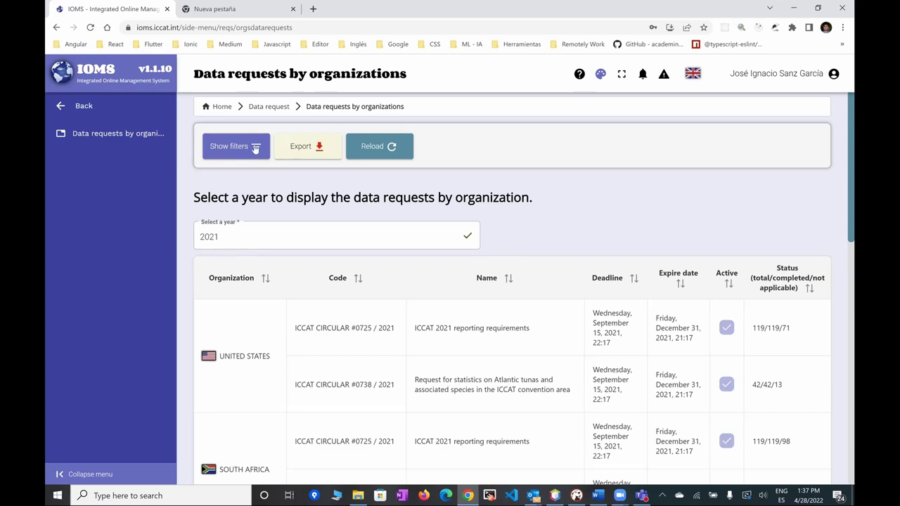
Step: Show the column filters, try 'sou' in the Organization search, clear it, and focus the Code search
{"action": "left_click", "coordinate": [254, 147]}
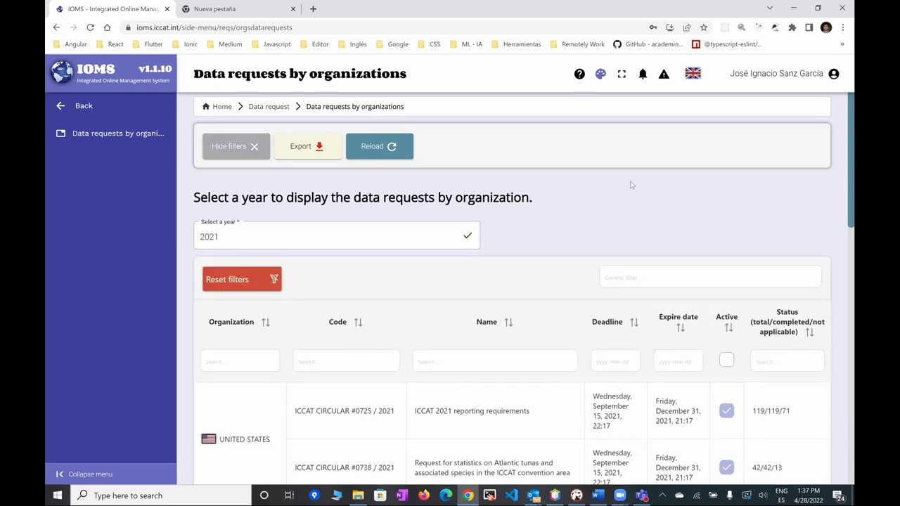
{"action": "scroll", "coordinate": [630, 186], "scroll_direction": "down", "scroll_amount": 1}
{"action": "scroll", "coordinate": [446, 236], "scroll_direction": "down", "scroll_amount": 2}
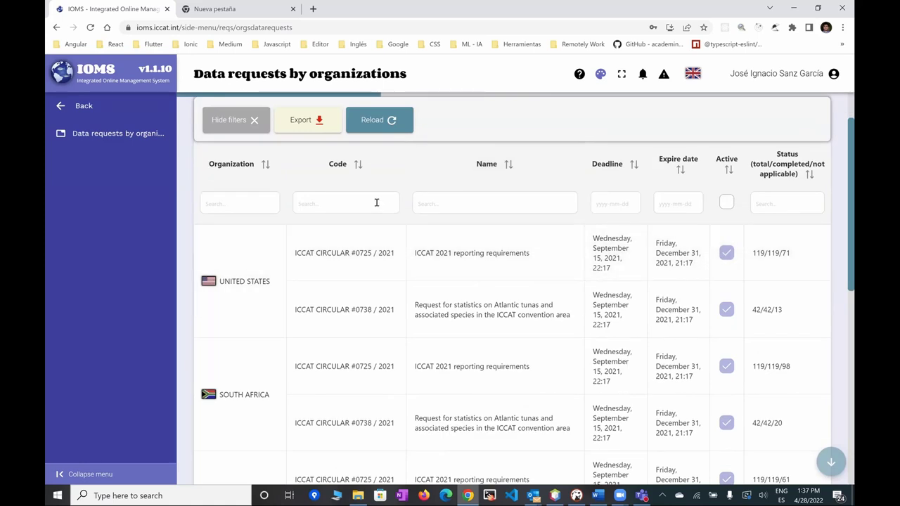
{"action": "left_click", "coordinate": [244, 199]}
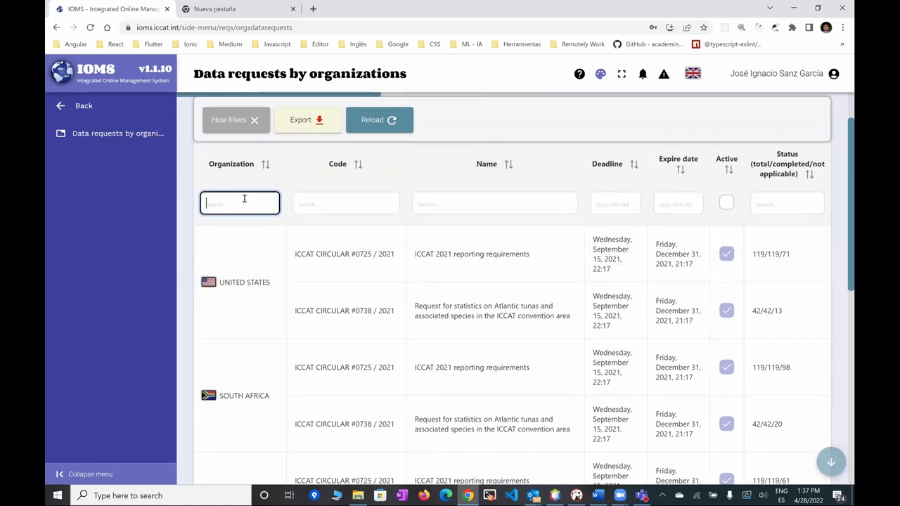
{"action": "type", "text": "sou"}
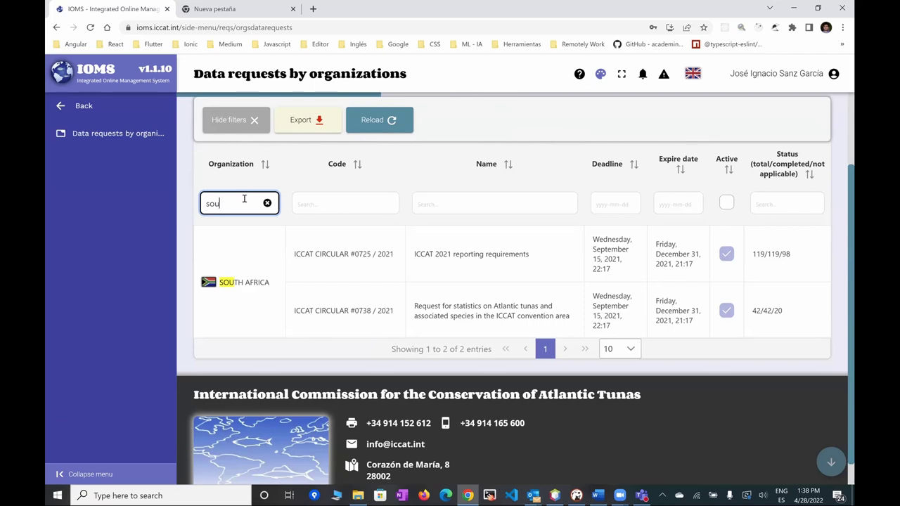
{"action": "key", "text": "BackSpace"}
{"action": "key", "text": "BackSpace"}
{"action": "key", "text": "BackSpace"}
{"action": "left_click", "coordinate": [343, 203]}
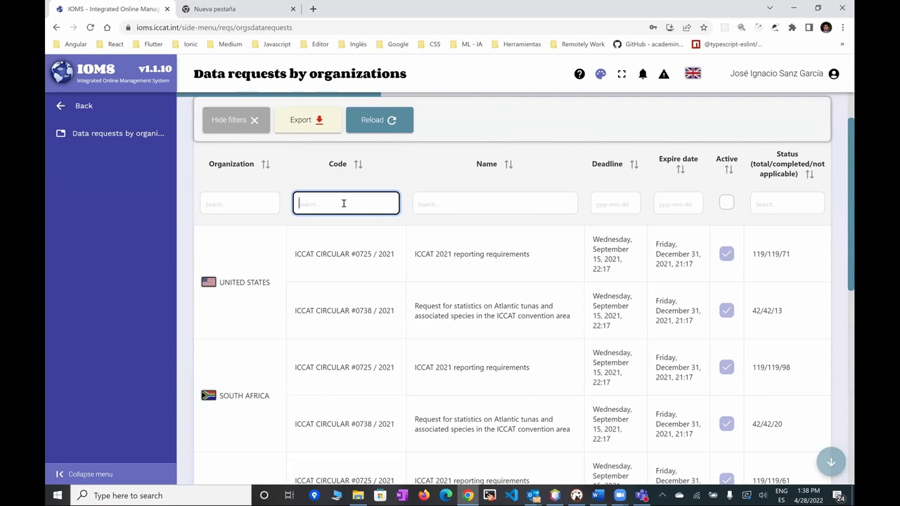
{"action": "type", "text": "0725"}
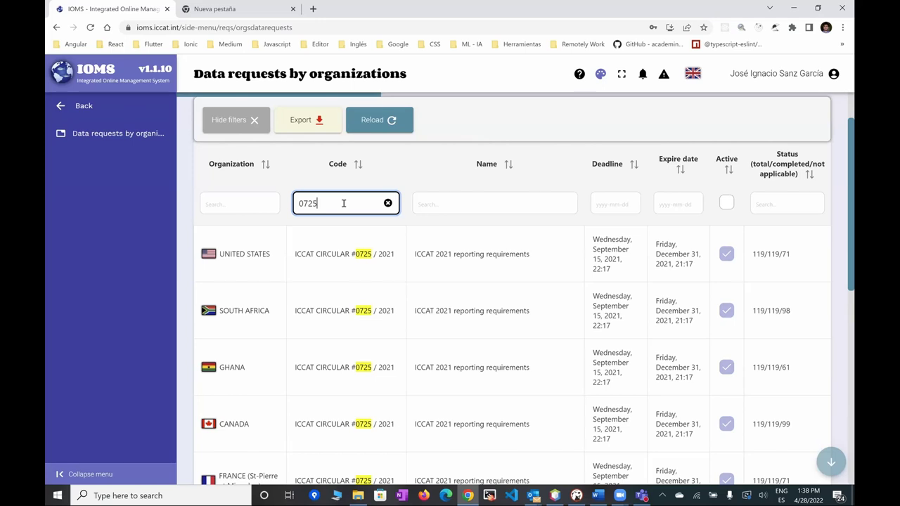
{"action": "key", "text": "BackSpace"}
{"action": "key", "text": "BackSpace"}
{"action": "key", "text": "BackSpace"}
{"action": "key", "text": "BackSpace"}
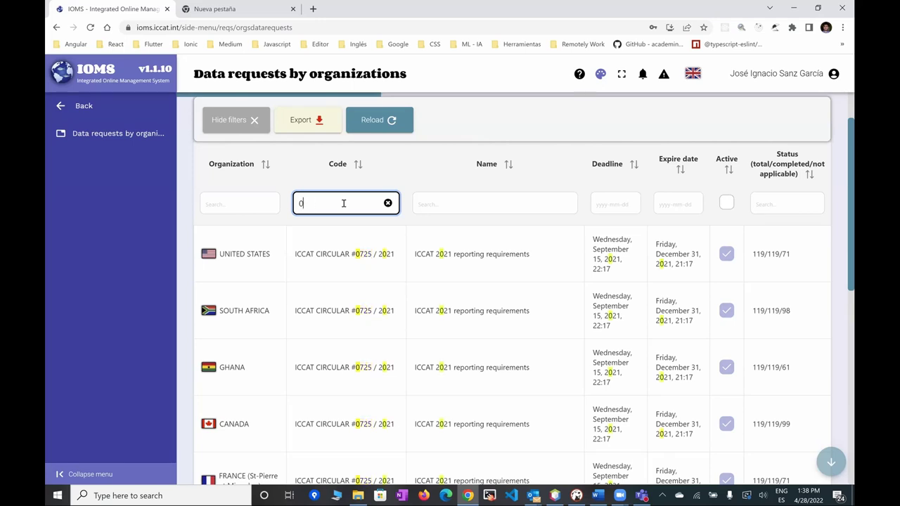
{"action": "scroll", "coordinate": [345, 211], "scroll_direction": "up", "scroll_amount": 3}
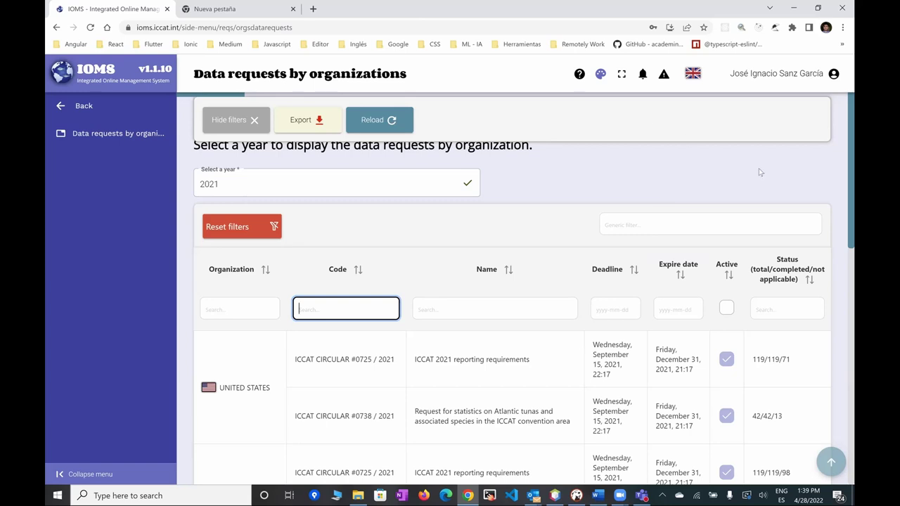
Step: Filter the Code column by 725 so only circular #0725 / 2021 rows remain
{"action": "scroll", "coordinate": [751, 187], "scroll_direction": "down", "scroll_amount": 2}
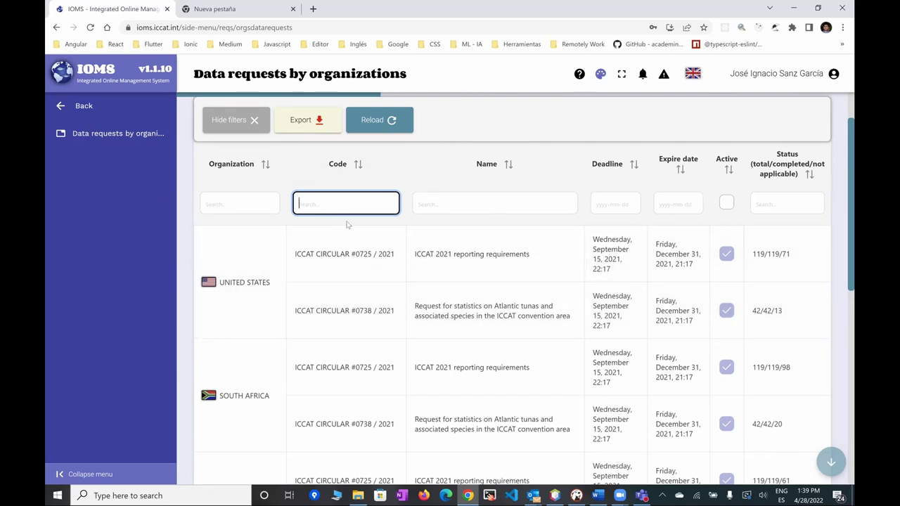
{"action": "type", "text": "725"}
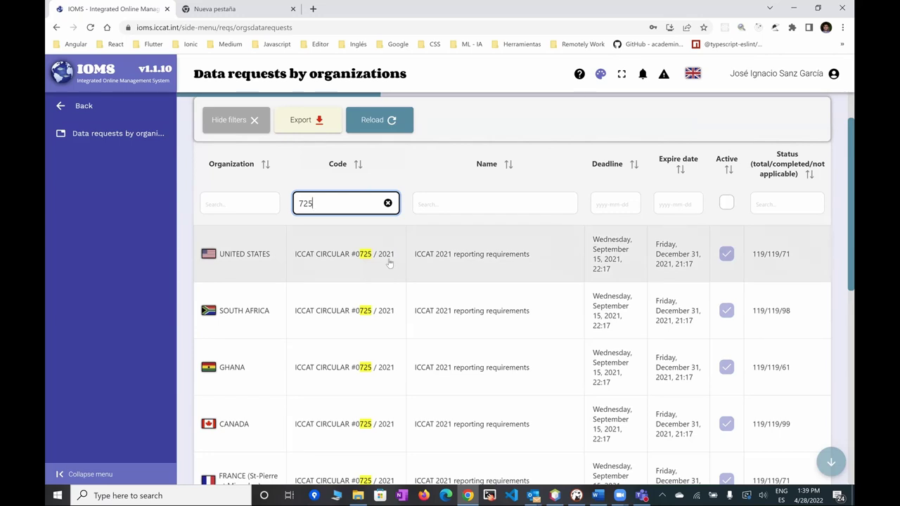
{"action": "scroll", "coordinate": [389, 263], "scroll_direction": "down", "scroll_amount": 1}
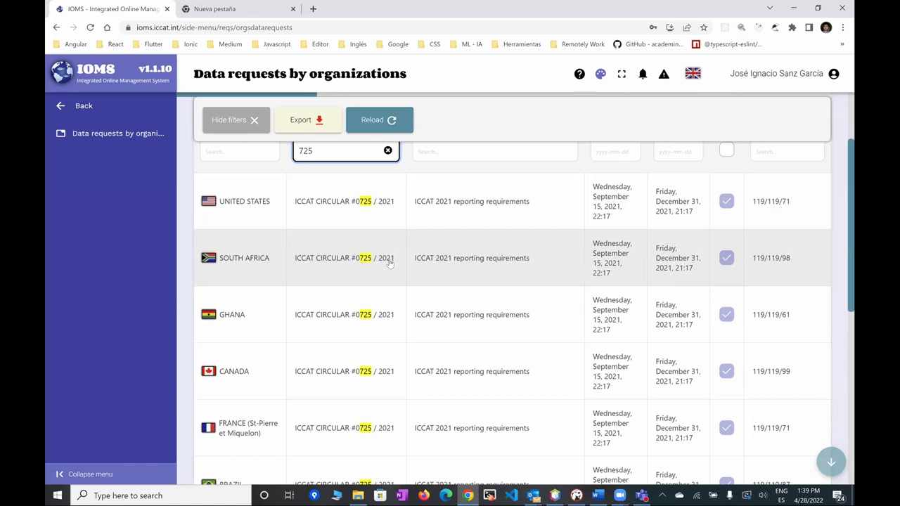
{"action": "scroll", "coordinate": [442, 242], "scroll_direction": "down", "scroll_amount": 1}
{"action": "scroll", "coordinate": [448, 245], "scroll_direction": "down", "scroll_amount": 1}
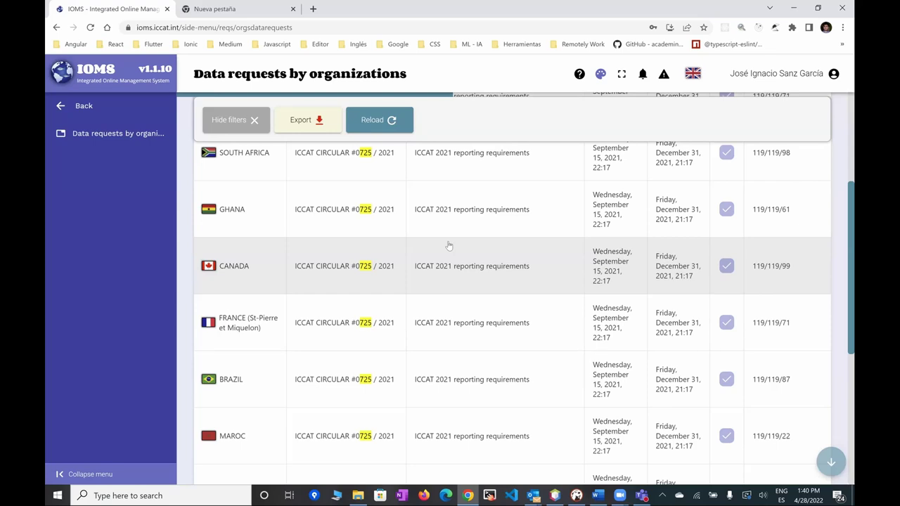
{"action": "scroll", "coordinate": [449, 245], "scroll_direction": "up", "scroll_amount": 5}
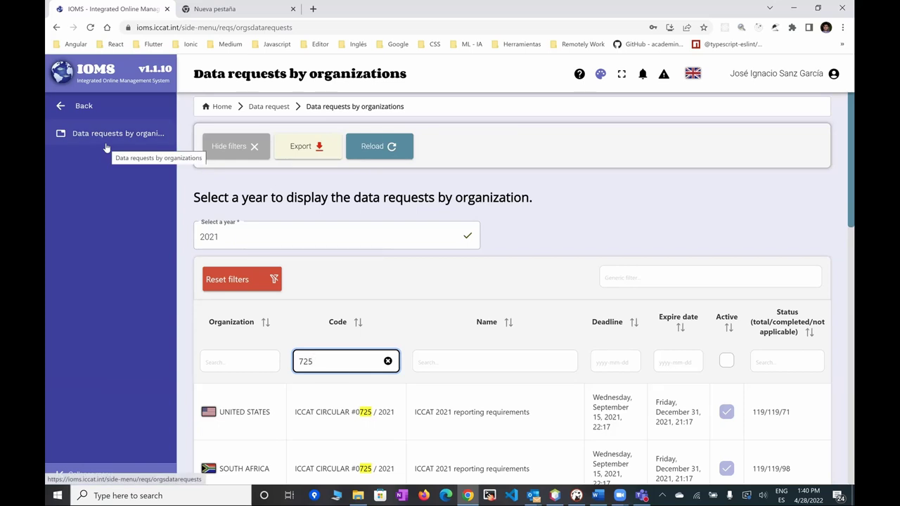
{"action": "left_click", "coordinate": [102, 113]}
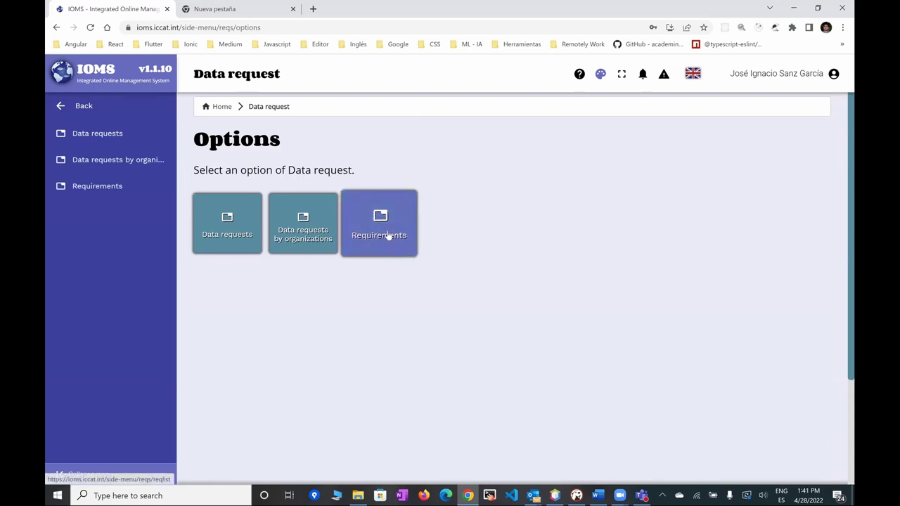
Step: Open the Requirements list from the Data request Options page
{"action": "left_click", "coordinate": [388, 235]}
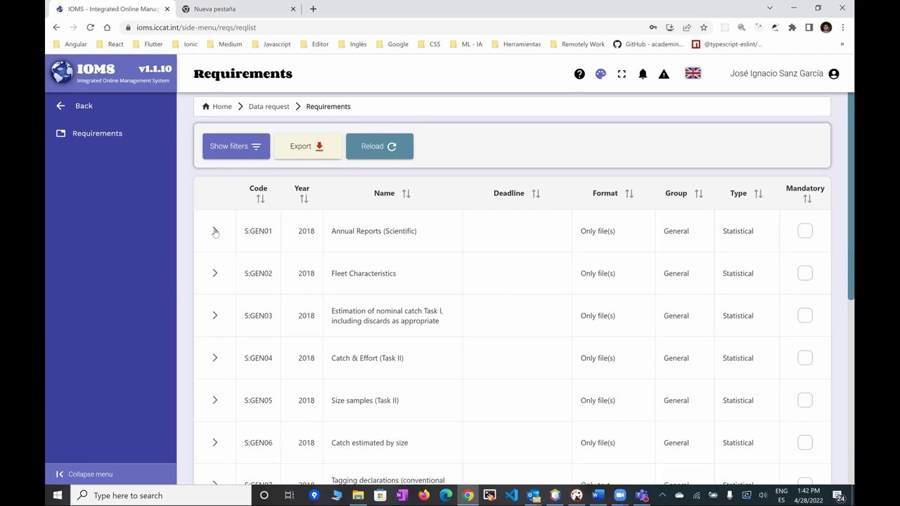
Step: Expand S:GEN01 Annual Reports (Scientific) to review regulations Oth[2012-13], Res[2001-16] and Standard Responses
{"action": "left_click", "coordinate": [215, 232]}
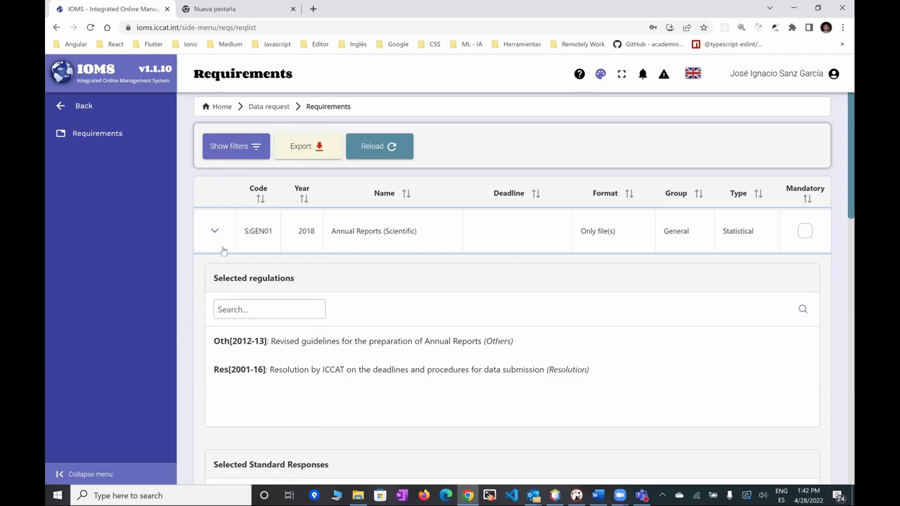
{"action": "scroll", "coordinate": [322, 274], "scroll_direction": "down", "scroll_amount": 3}
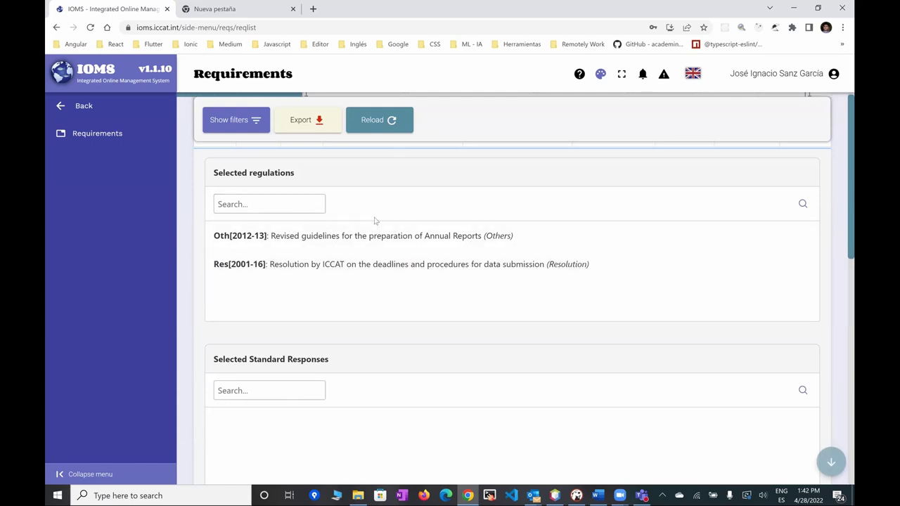
{"action": "scroll", "coordinate": [380, 289], "scroll_direction": "down", "scroll_amount": 1}
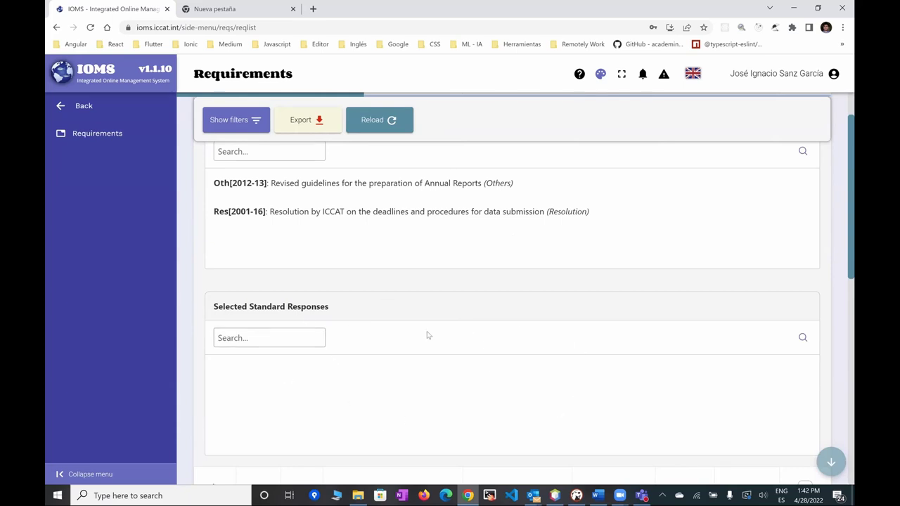
{"action": "scroll", "coordinate": [295, 267], "scroll_direction": "up", "scroll_amount": 1}
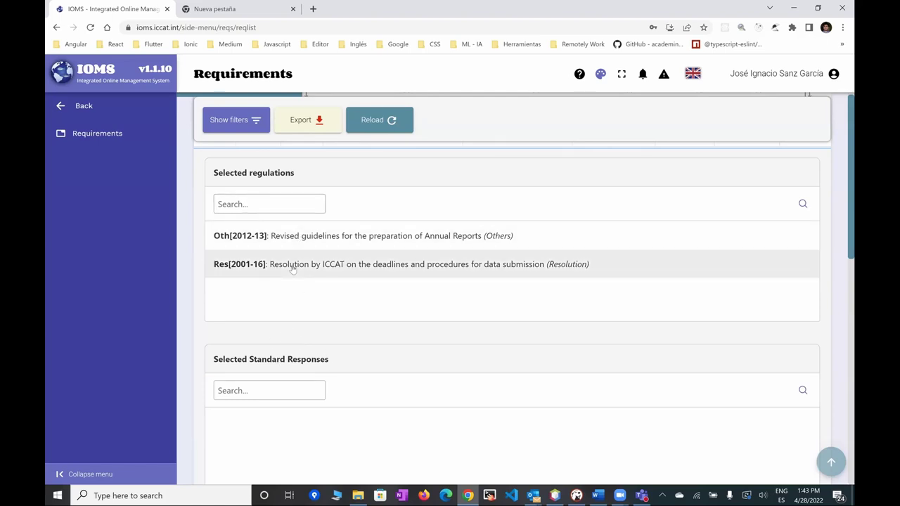
{"action": "scroll", "coordinate": [260, 215], "scroll_direction": "up", "scroll_amount": 3}
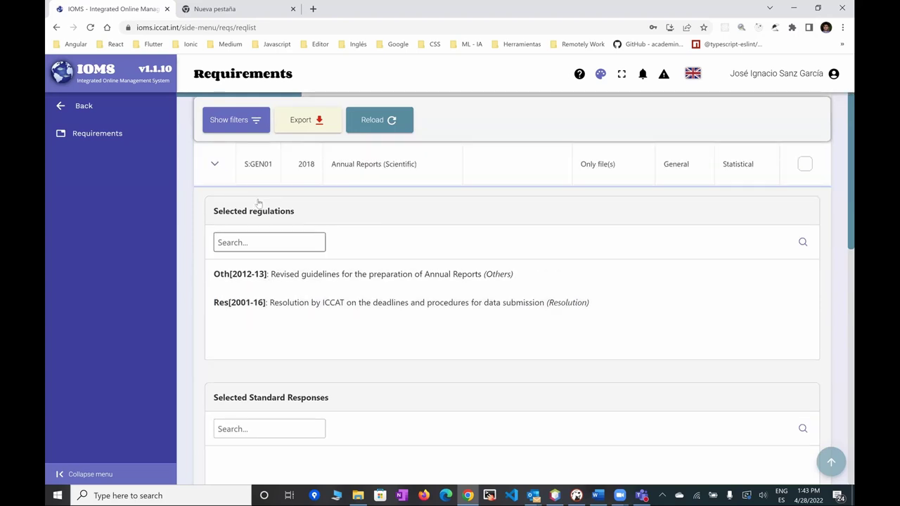
Step: Show the column filters and filter the Code column to M:GEN03
{"action": "left_click", "coordinate": [238, 146]}
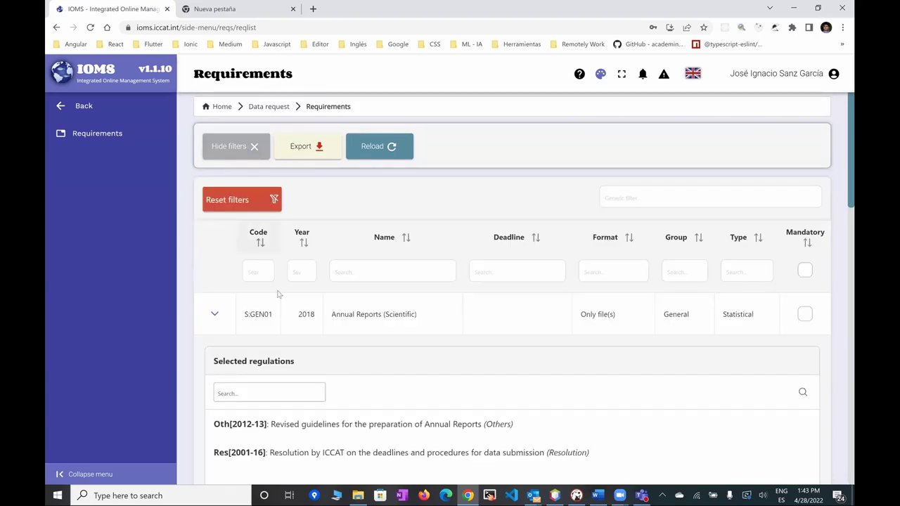
{"action": "scroll", "coordinate": [368, 274], "scroll_direction": "down", "scroll_amount": 1}
{"action": "left_click", "coordinate": [215, 261]}
{"action": "left_click", "coordinate": [388, 215]}
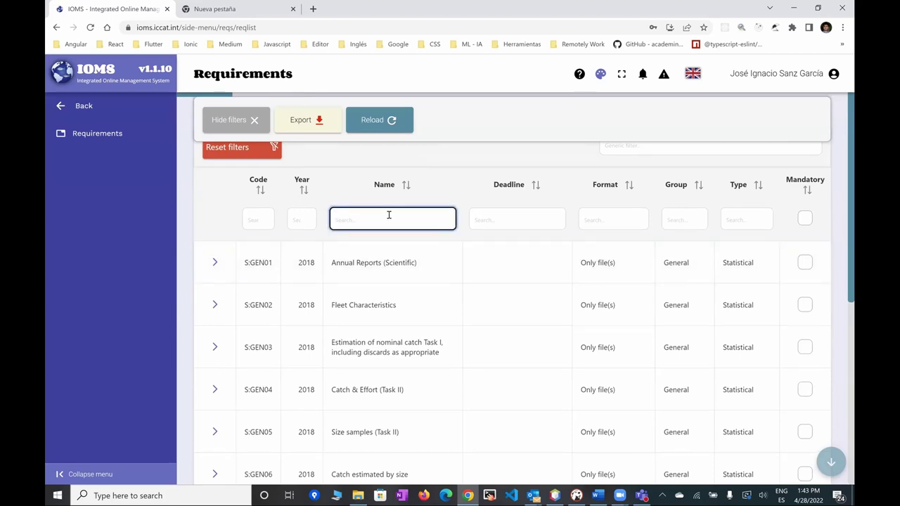
{"action": "left_click", "coordinate": [255, 223]}
{"action": "type", "text": "M:"}
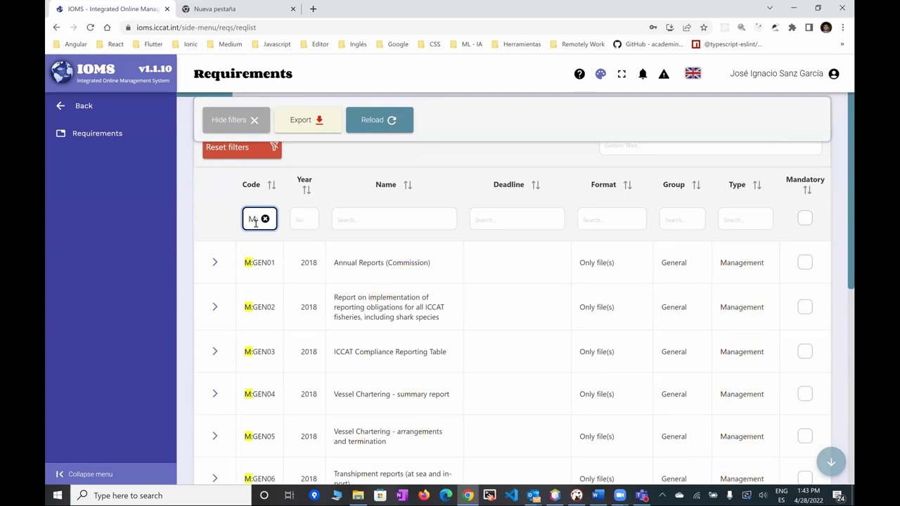
{"action": "type", "text": "GEN03"}
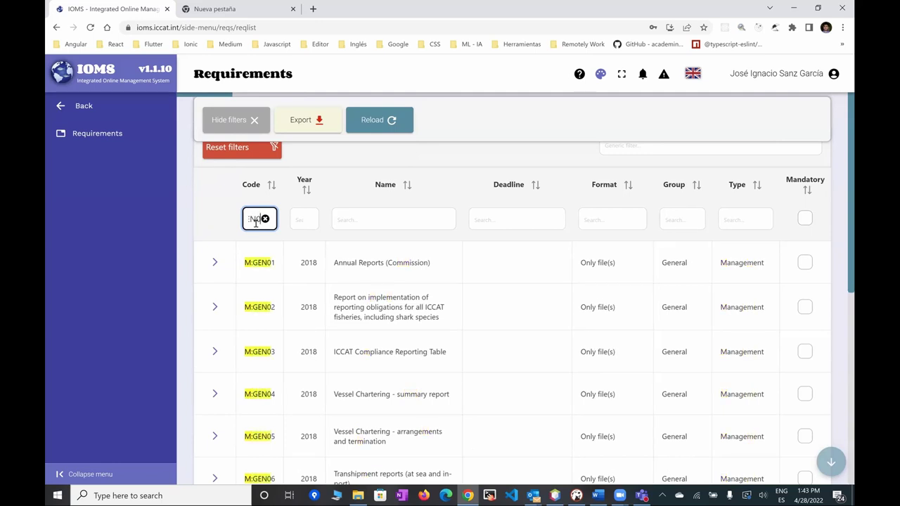
Step: Filter the Year column to 2022 and collapse the side menu to icons
{"action": "left_click", "coordinate": [301, 217]}
{"action": "type", "text": "200"}
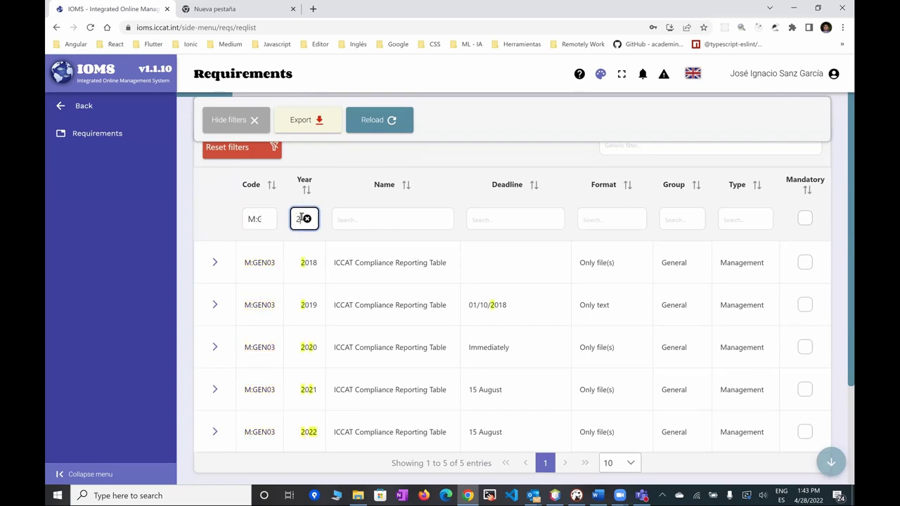
{"action": "key", "text": "BackSpace"}
{"action": "type", "text": "22"}
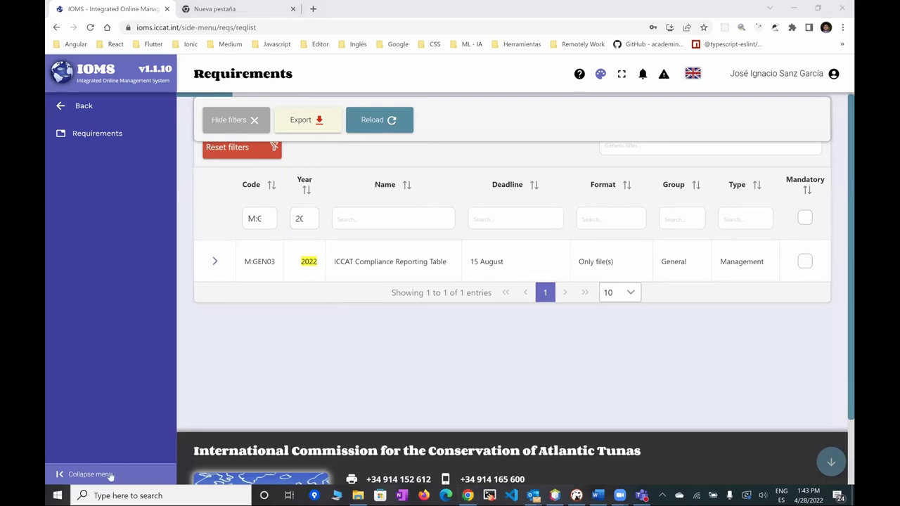
{"action": "left_click", "coordinate": [88, 474]}
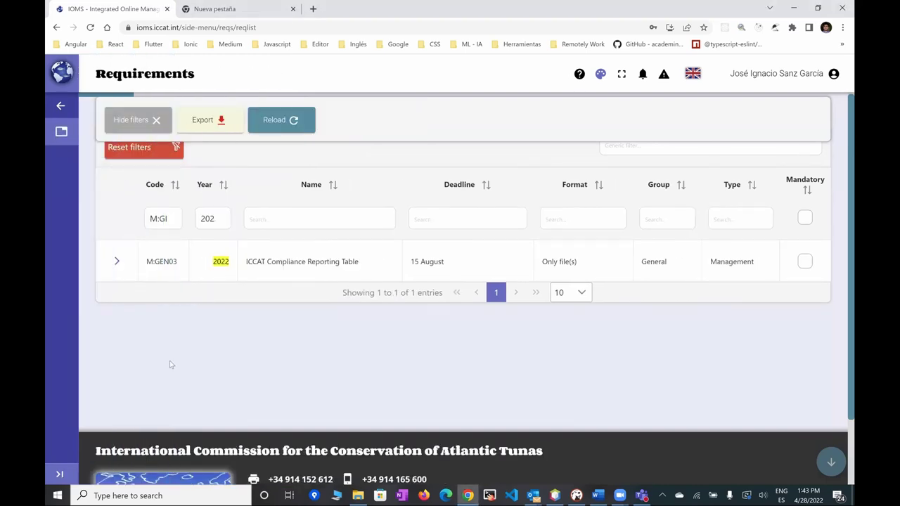
{"action": "scroll", "coordinate": [170, 357], "scroll_direction": "up", "scroll_amount": 1}
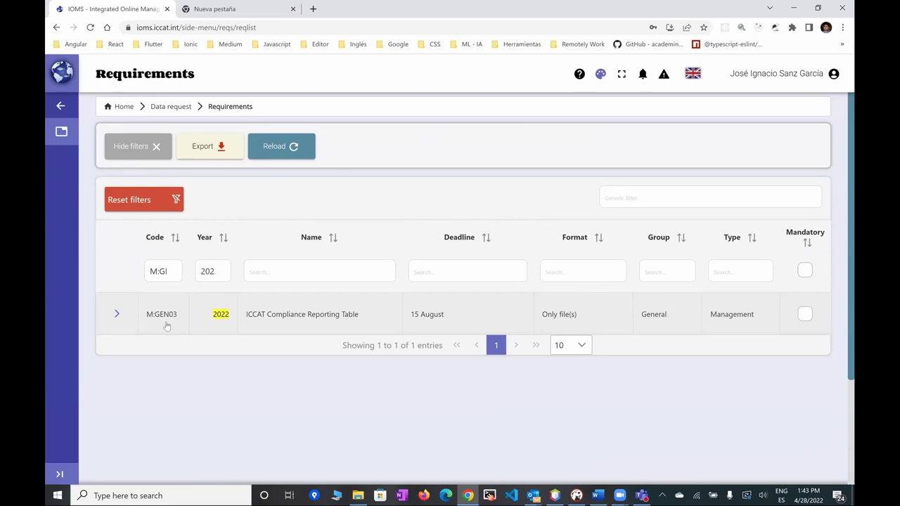
Step: Expand the M:GEN03 ICCAT Compliance Reporting Table row to read its panels, then hide the filters
{"action": "left_click", "coordinate": [116, 313]}
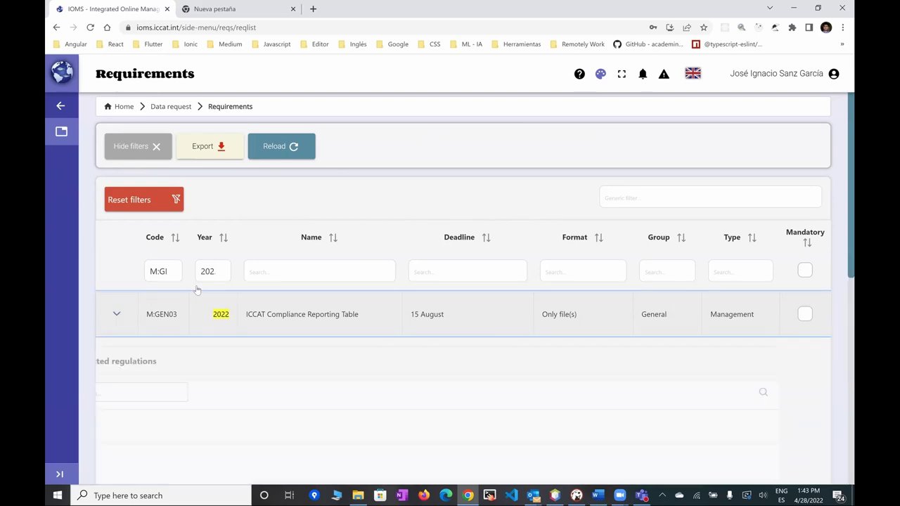
{"action": "scroll", "coordinate": [281, 281], "scroll_direction": "down", "scroll_amount": 3}
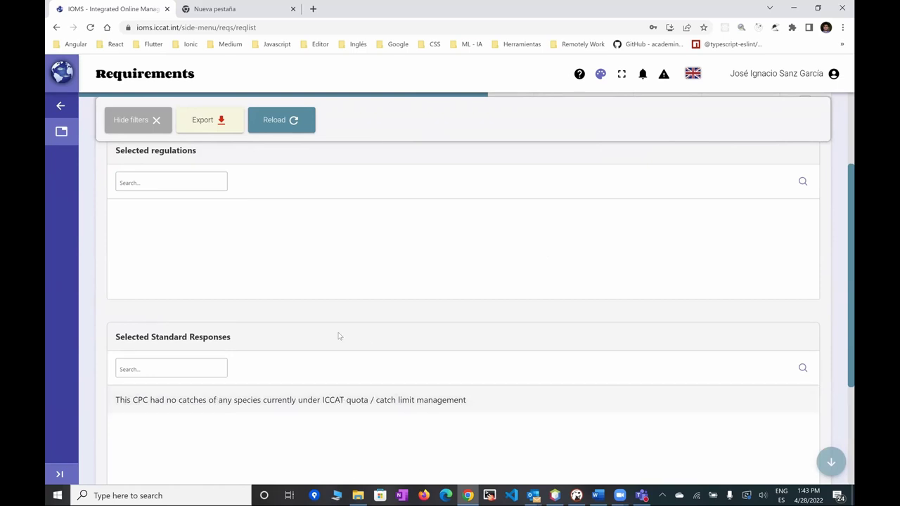
{"action": "scroll", "coordinate": [385, 346], "scroll_direction": "down", "scroll_amount": 1}
{"action": "scroll", "coordinate": [314, 388], "scroll_direction": "up", "scroll_amount": 3}
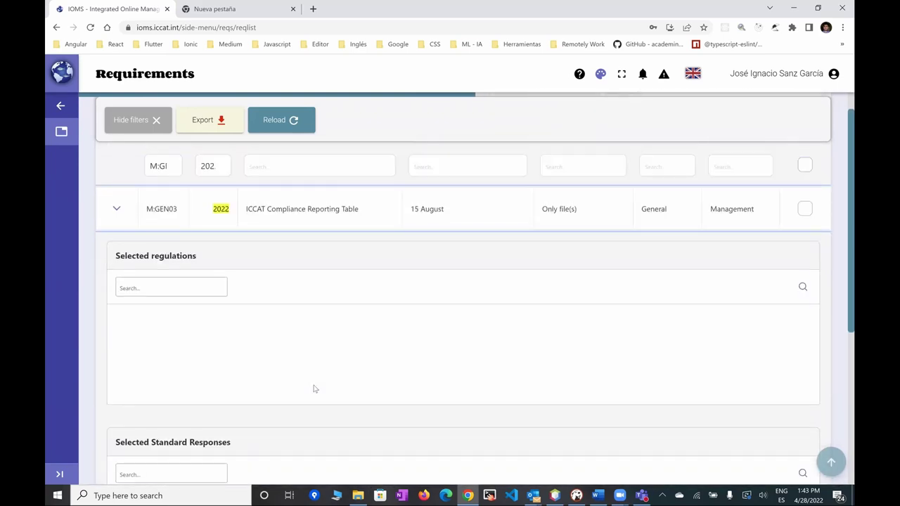
{"action": "scroll", "coordinate": [312, 388], "scroll_direction": "up", "scroll_amount": 2}
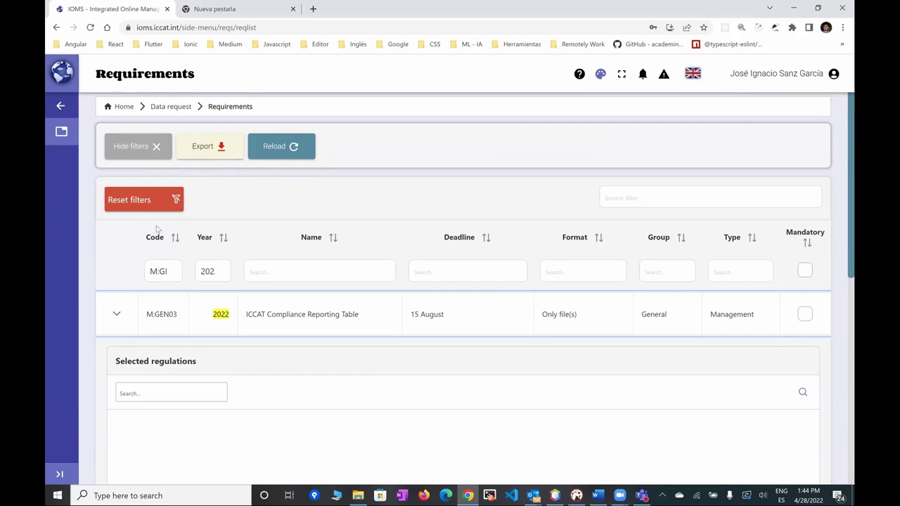
{"action": "scroll", "coordinate": [283, 289], "scroll_direction": "down", "scroll_amount": 1}
{"action": "scroll", "coordinate": [211, 211], "scroll_direction": "up", "scroll_amount": 1}
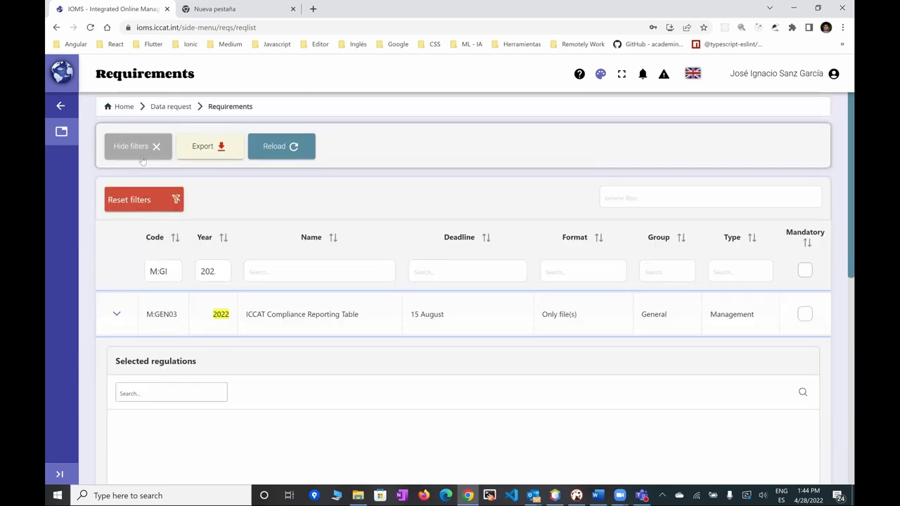
{"action": "left_click", "coordinate": [141, 151]}
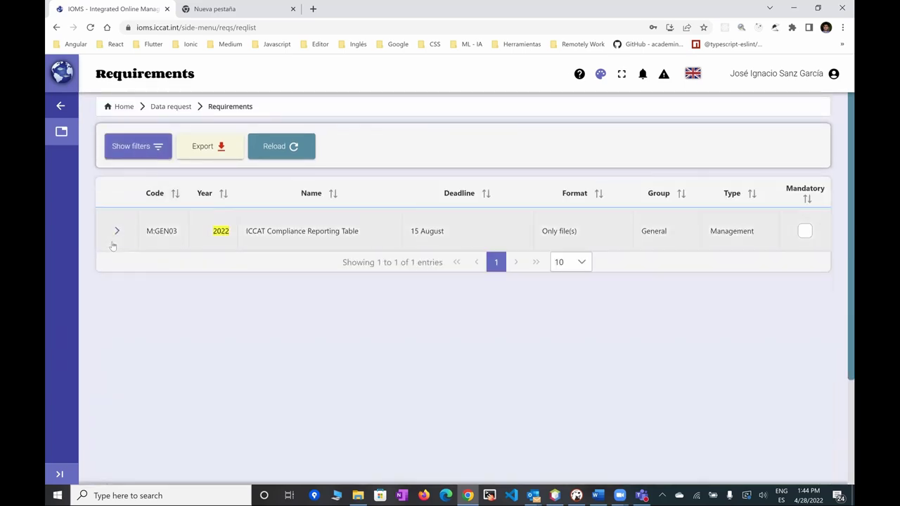
Step: Expand the M:GEN03 row, then show the column filters, reloading the full S:GEN01–S:GEN06 list
{"action": "left_click", "coordinate": [117, 231]}
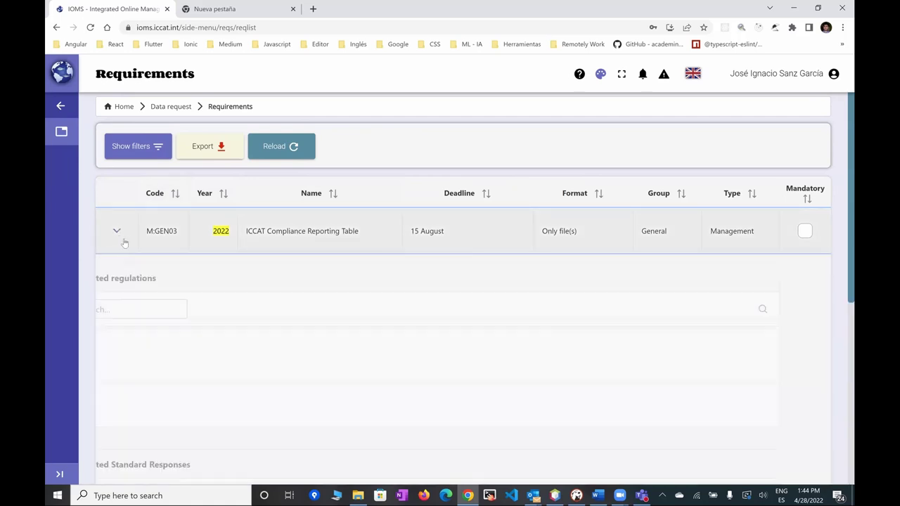
{"action": "left_click", "coordinate": [135, 147]}
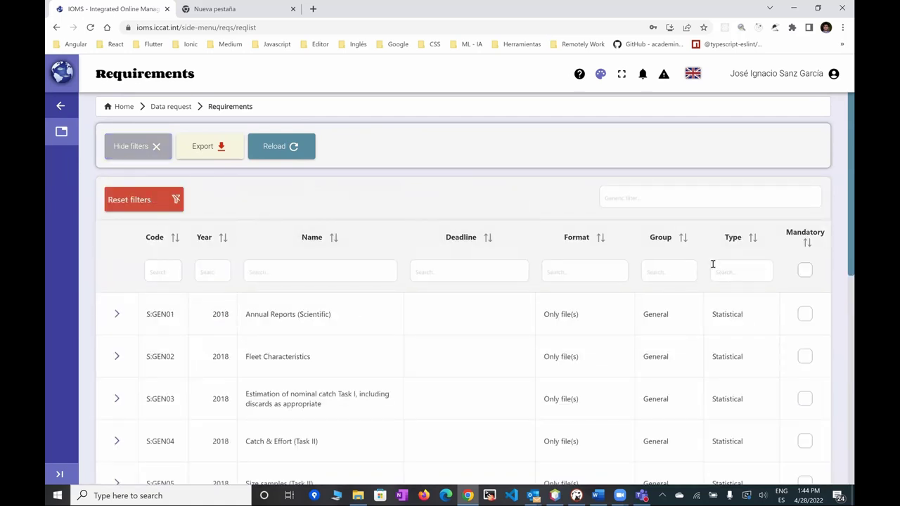
{"action": "scroll", "coordinate": [724, 210], "scroll_direction": "down", "scroll_amount": 2}
{"action": "scroll", "coordinate": [733, 251], "scroll_direction": "up", "scroll_amount": 1}
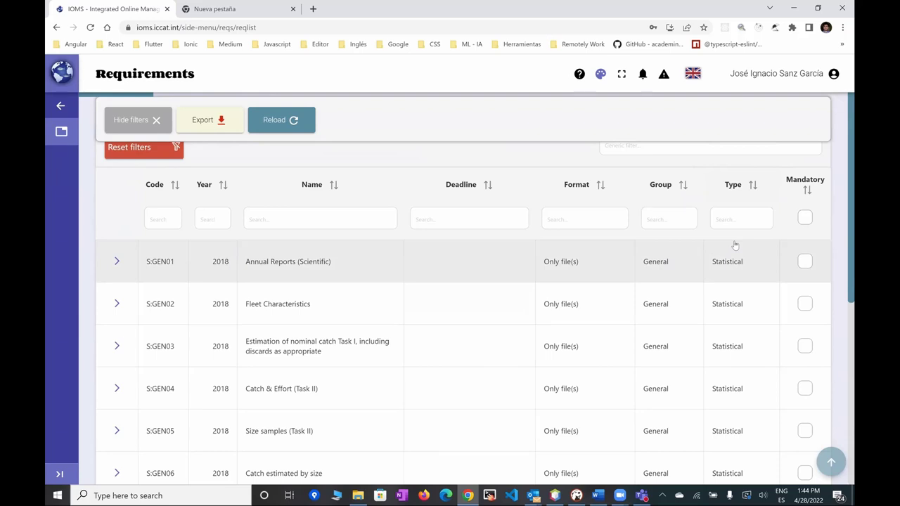
{"action": "scroll", "coordinate": [734, 245], "scroll_direction": "down", "scroll_amount": 1}
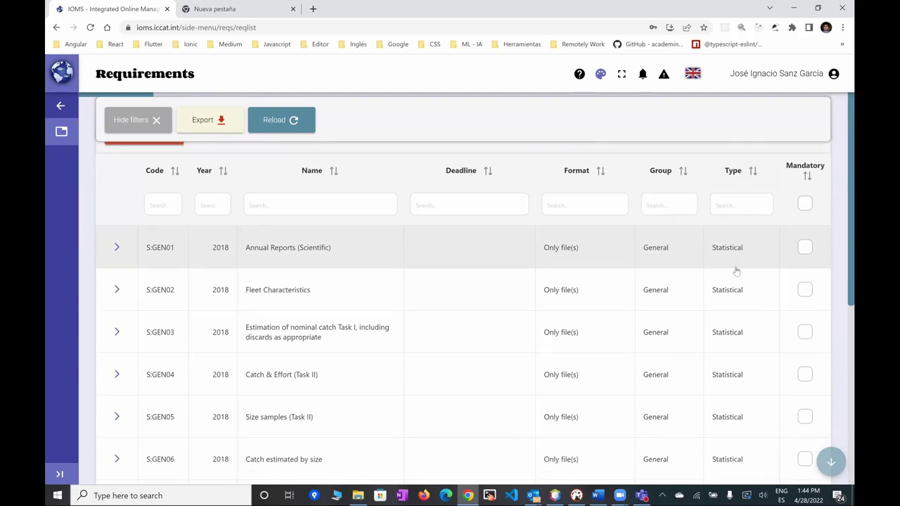
{"action": "scroll", "coordinate": [737, 289], "scroll_direction": "up", "scroll_amount": 1}
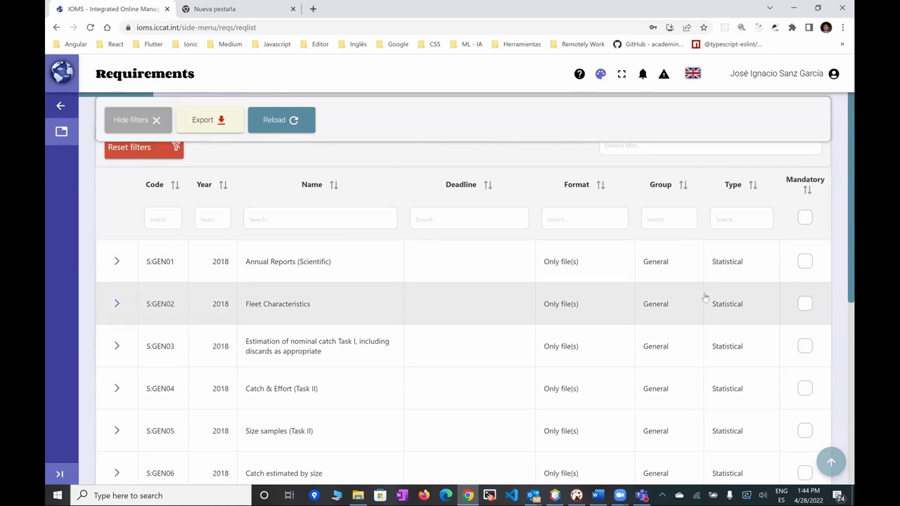
Step: Filter the Type column to Management, listing M:GEN01 Annual Reports (Commission) through M:GEN05
{"action": "left_click", "coordinate": [729, 218]}
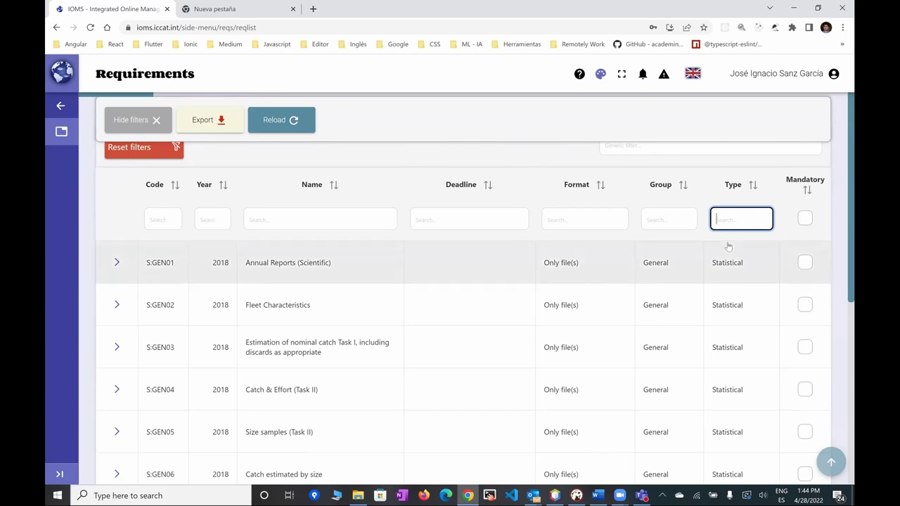
{"action": "type", "text": "Man"}
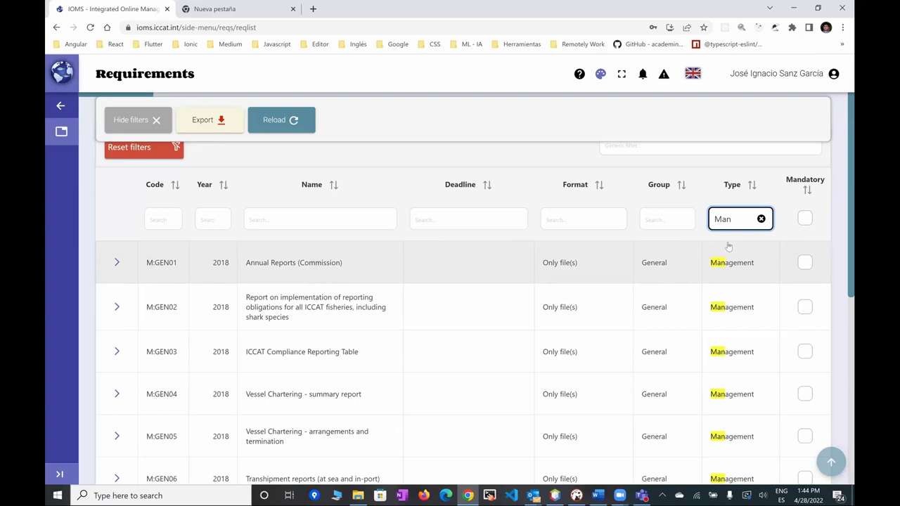
{"action": "type", "text": "agement"}
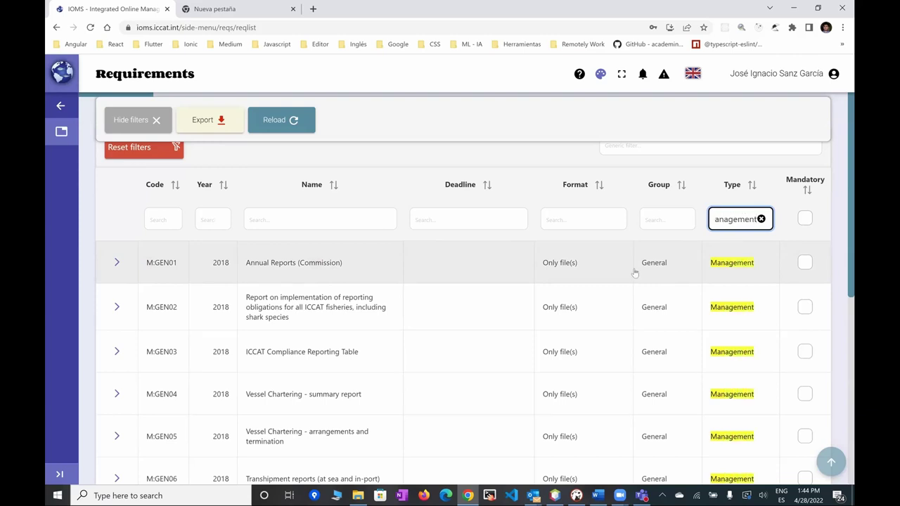
{"action": "scroll", "coordinate": [626, 260], "scroll_direction": "down", "scroll_amount": 1}
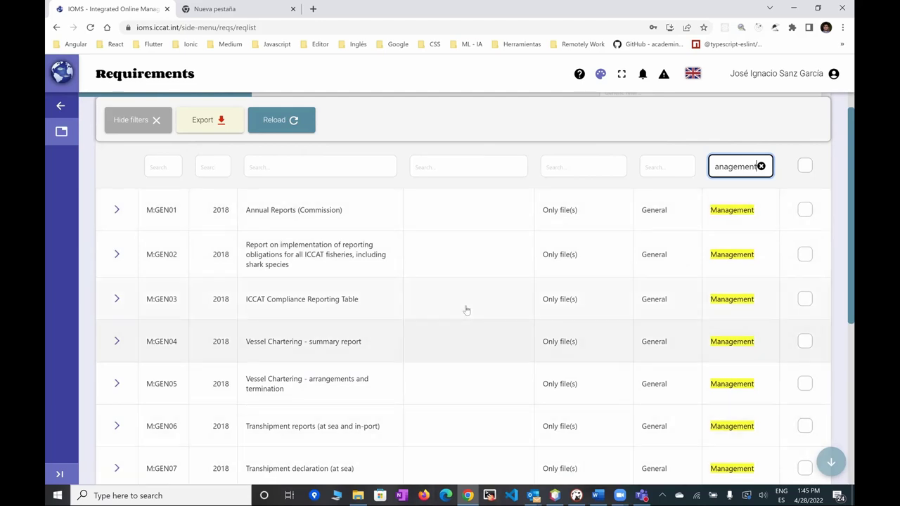
{"action": "scroll", "coordinate": [466, 310], "scroll_direction": "down", "scroll_amount": 2}
{"action": "scroll", "coordinate": [466, 310], "scroll_direction": "down", "scroll_amount": 1}
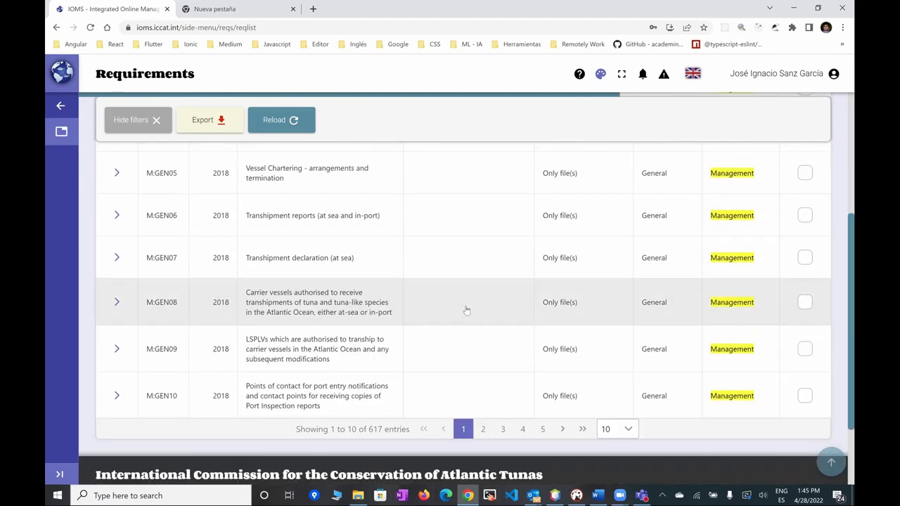
{"action": "scroll", "coordinate": [467, 312], "scroll_direction": "up", "scroll_amount": 3}
{"action": "scroll", "coordinate": [467, 319], "scroll_direction": "up", "scroll_amount": 2}
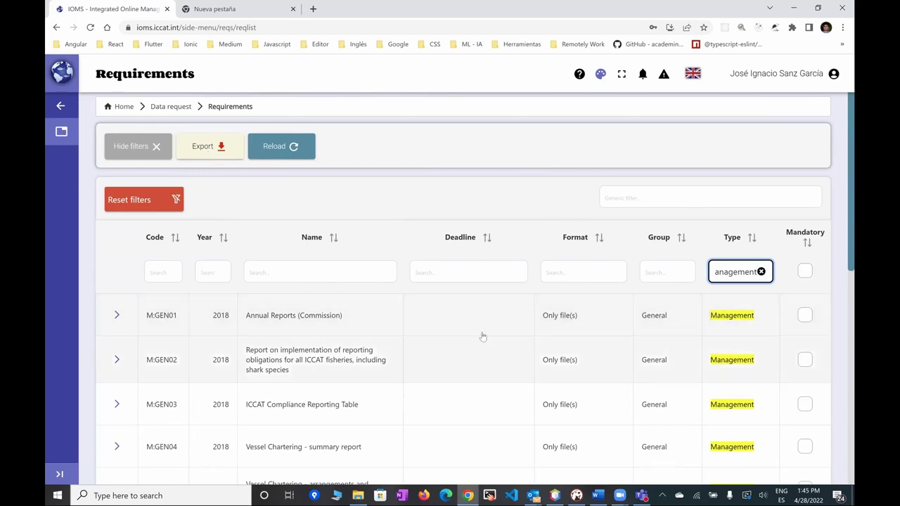
{"action": "scroll", "coordinate": [397, 164], "scroll_direction": "down", "scroll_amount": 1}
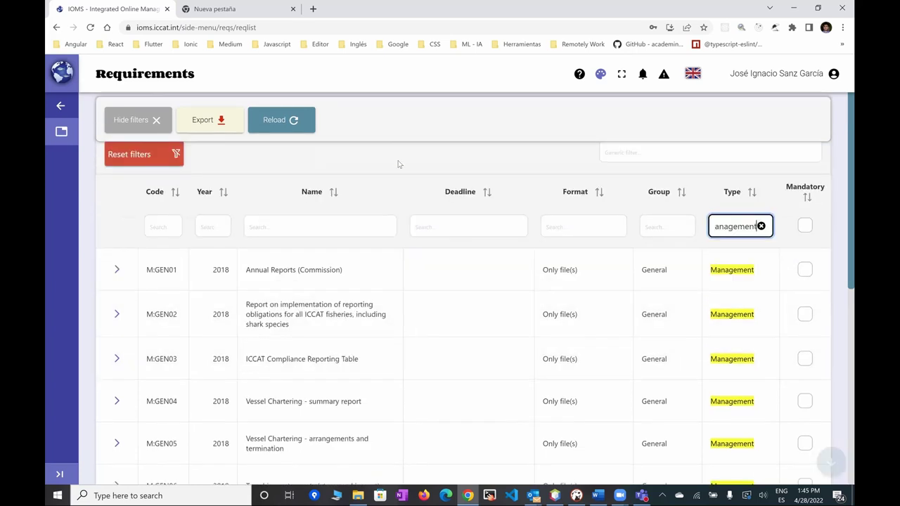
{"action": "scroll", "coordinate": [401, 167], "scroll_direction": "up", "scroll_amount": 1}
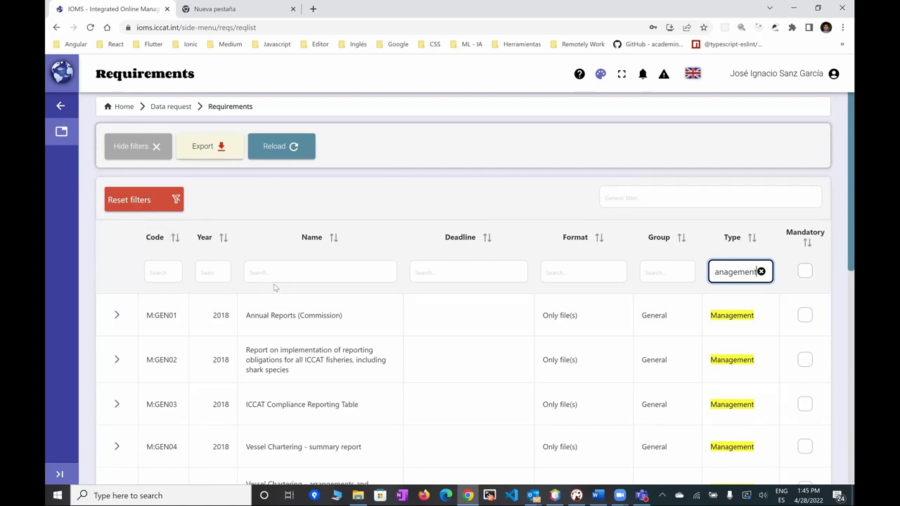
Step: Filter the Year column to 2022, leaving M:GEN01 Annual Reports through M:GEN04 Vessel Chartering
{"action": "left_click", "coordinate": [209, 276]}
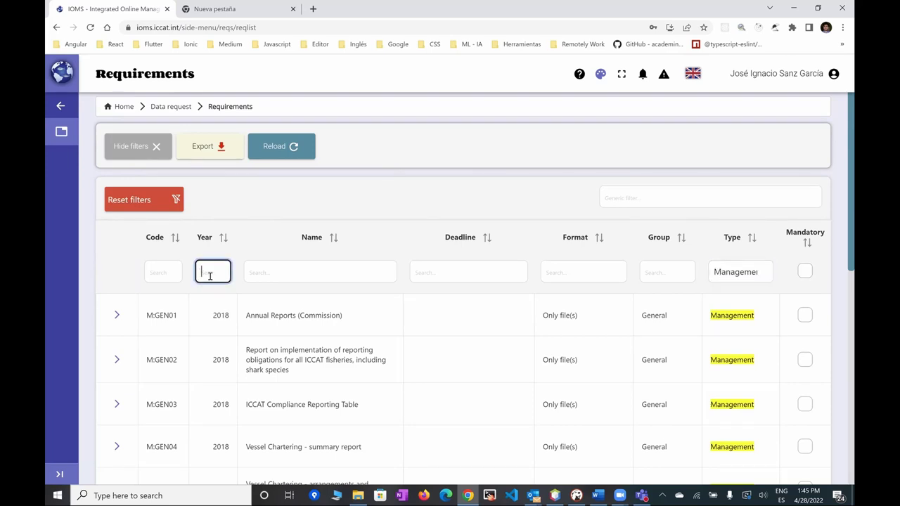
{"action": "type", "text": "2"}
{"action": "key", "text": "BackSpace"}
{"action": "type", "text": "2022022"}
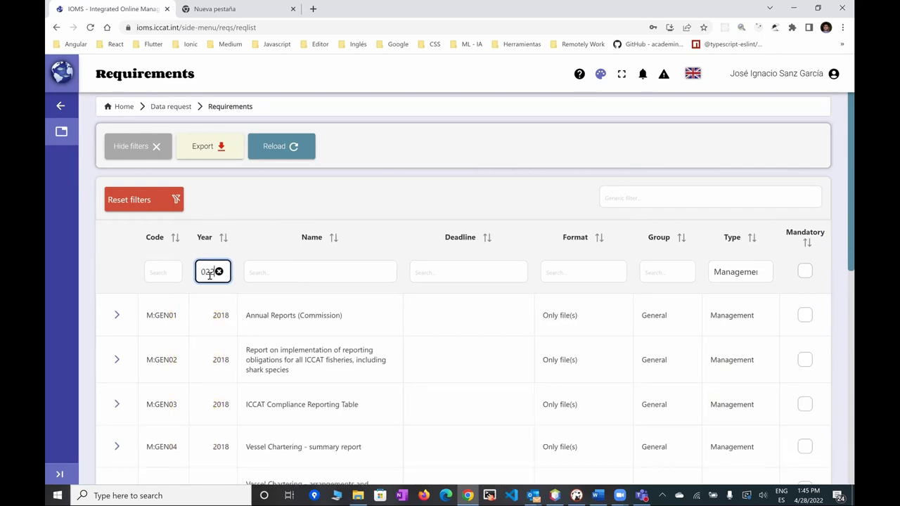
{"action": "scroll", "coordinate": [235, 360], "scroll_direction": "down", "scroll_amount": 2}
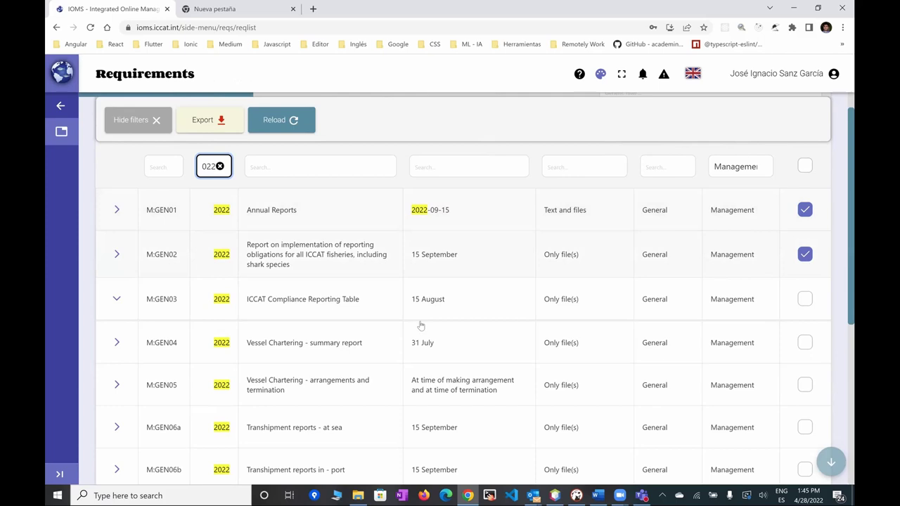
{"action": "scroll", "coordinate": [313, 335], "scroll_direction": "up", "scroll_amount": 2}
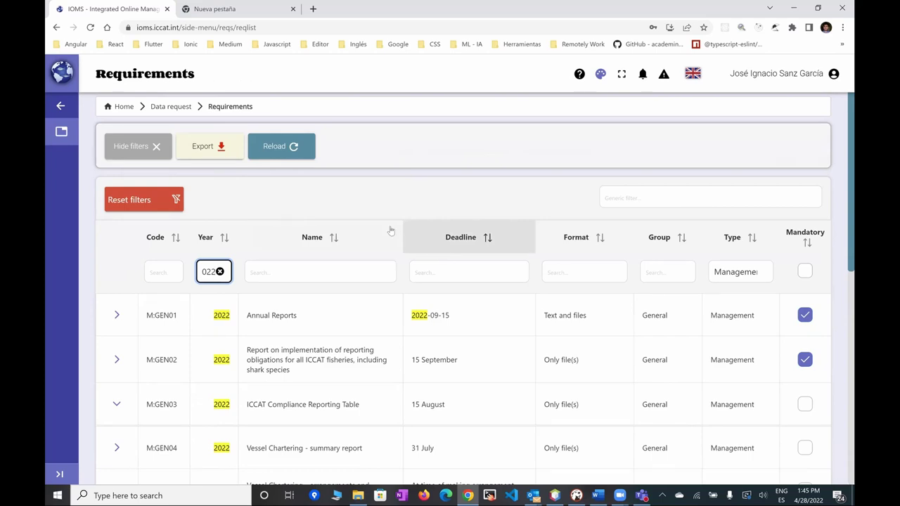
{"action": "left_click", "coordinate": [170, 209]}
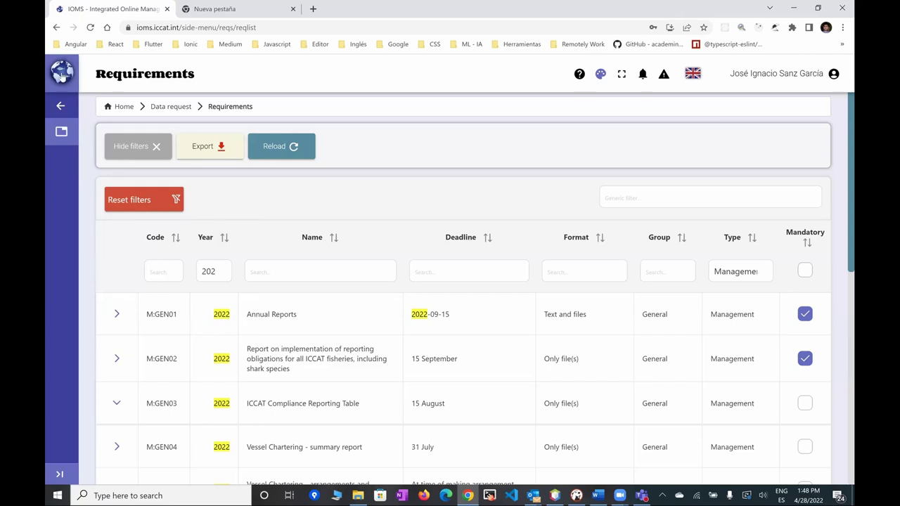
Step: Return to the dashboard and expand the labelled sidebar menu to reach Messaging
{"action": "left_click", "coordinate": [61, 75]}
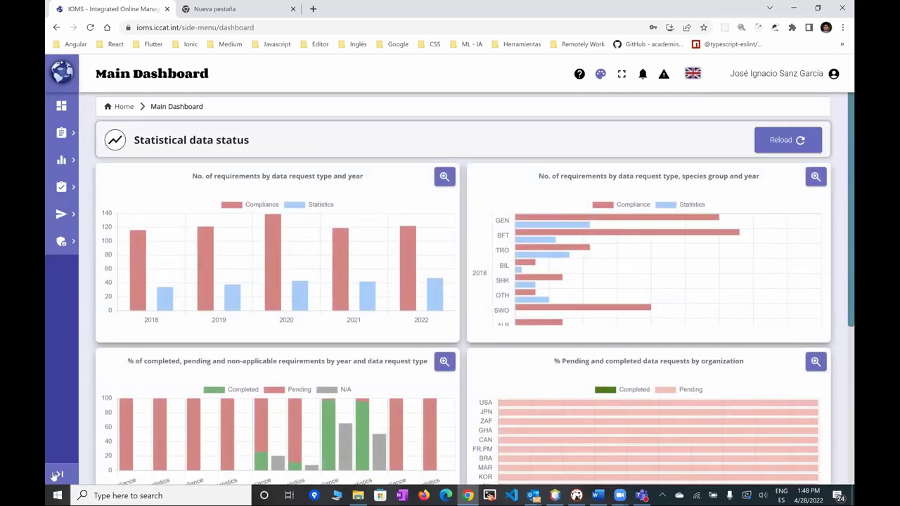
{"action": "left_click", "coordinate": [57, 474]}
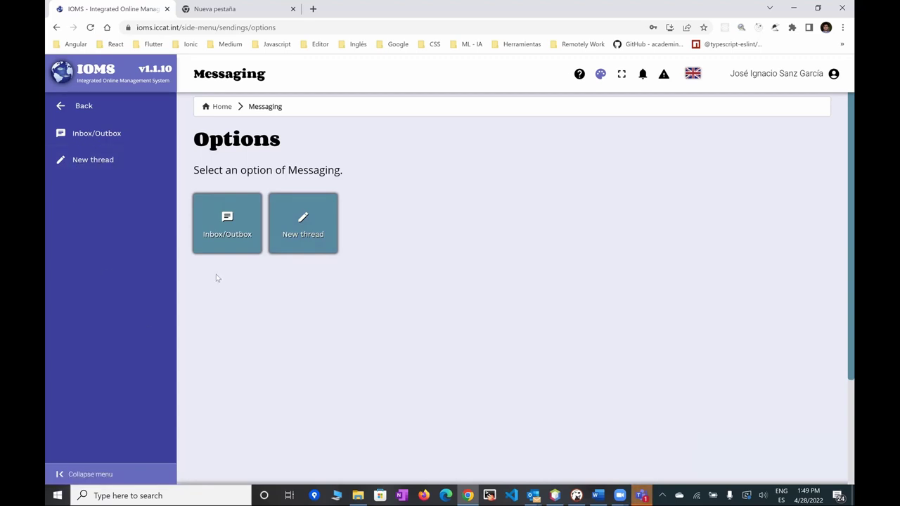
Step: Open the Messaging Inbox/Outbox and confirm it shows No results found
{"action": "left_click", "coordinate": [226, 229]}
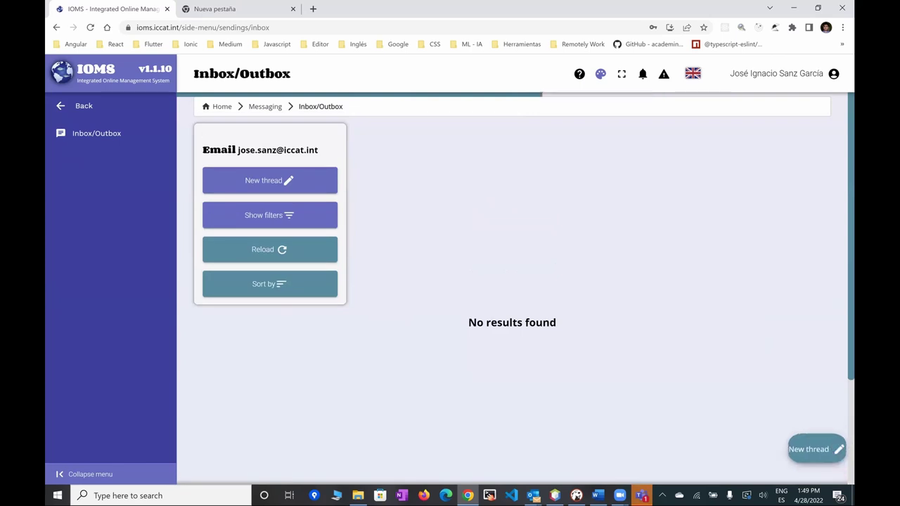
{"action": "scroll", "coordinate": [783, 321], "scroll_direction": "down", "scroll_amount": 1}
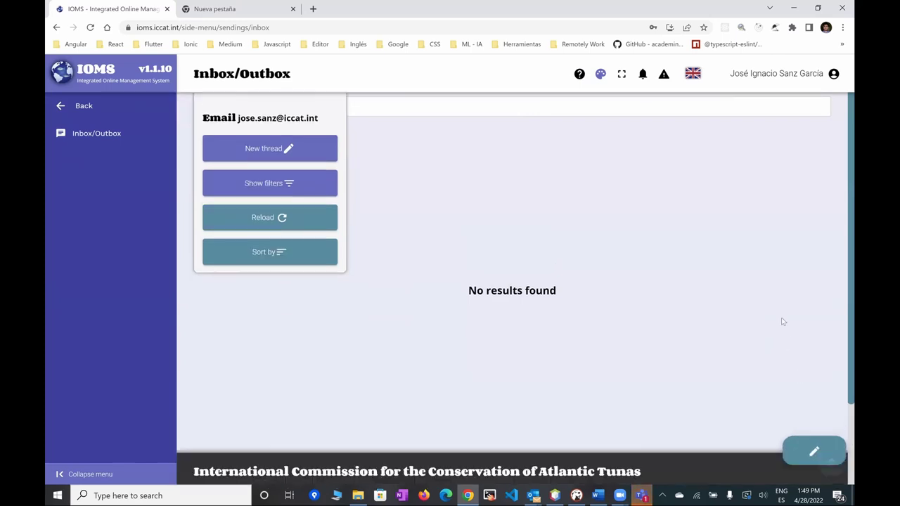
{"action": "scroll", "coordinate": [782, 321], "scroll_direction": "down", "scroll_amount": 3}
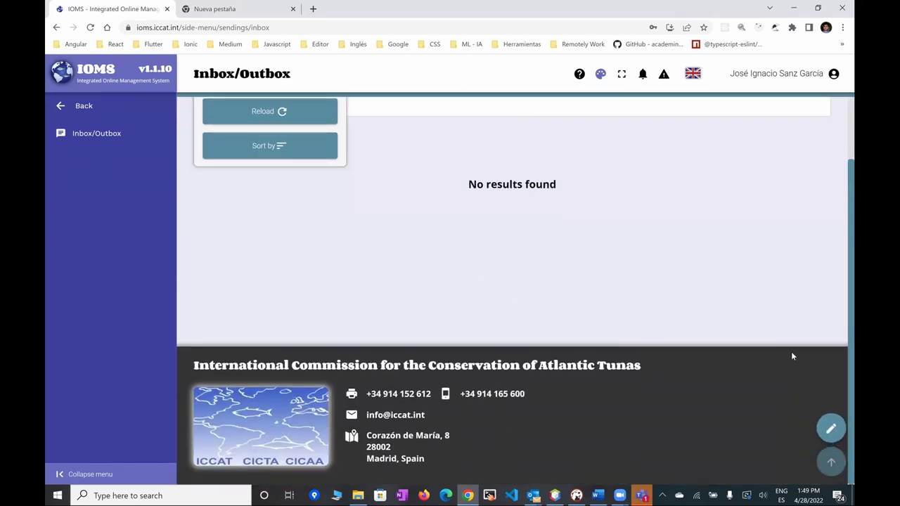